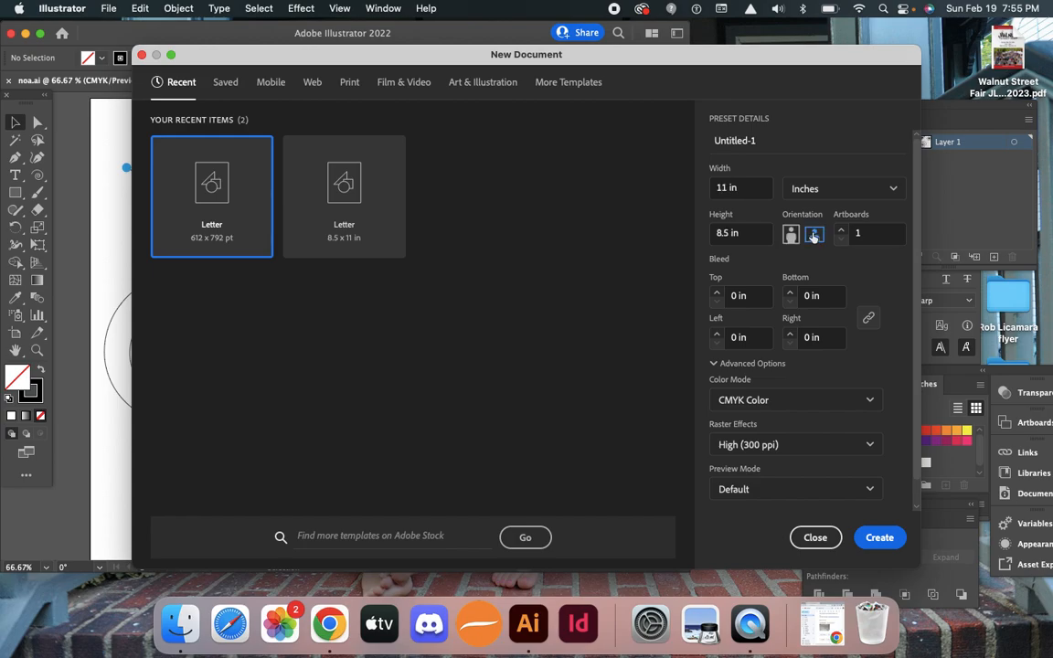
# Create a new letter-size document in landscape orientation, 11 in wide by 8.5 in high.
pyautogui.click(792, 235)
pyautogui.click(816, 237)
pyautogui.click(875, 538)
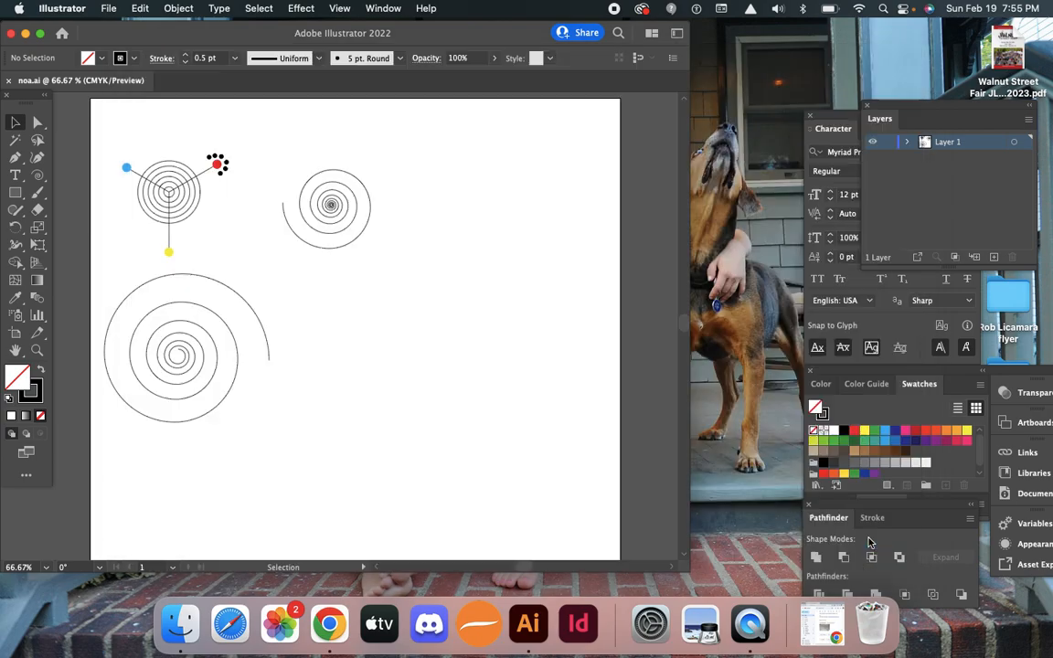
pyautogui.click(108, 8)
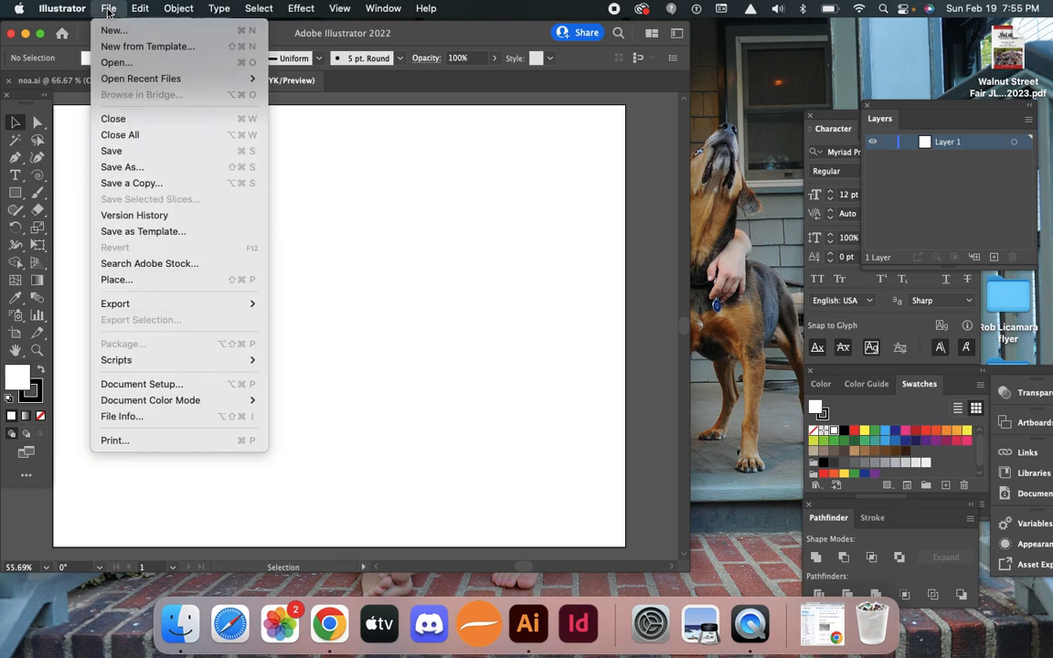
pyautogui.click(119, 279)
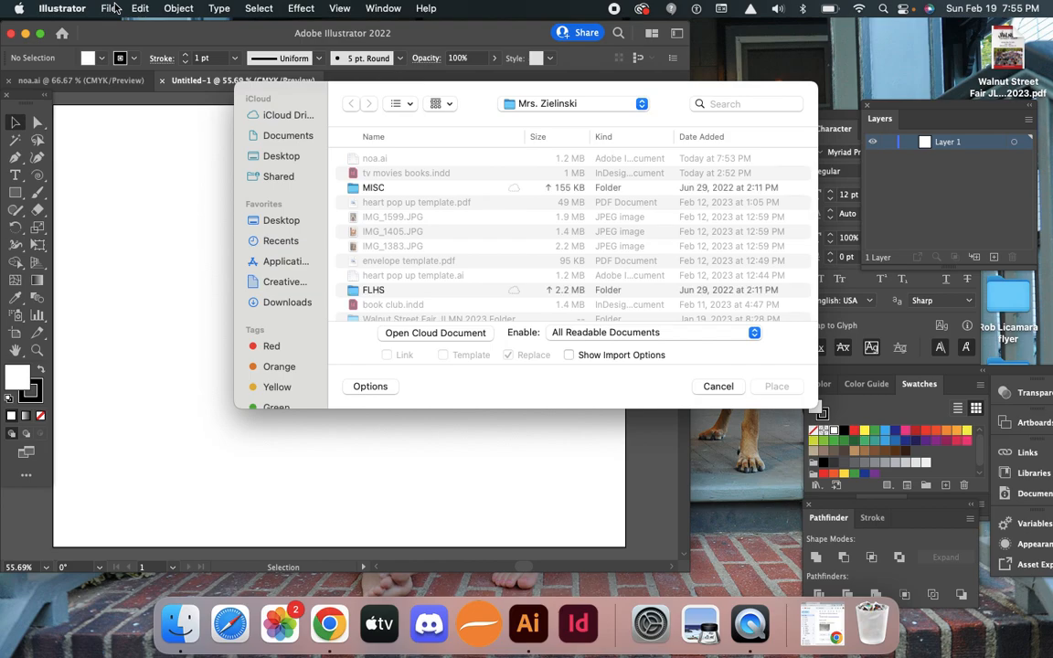
pyautogui.click(718, 387)
# Place the newest image in the Downloads folder, IMG_7561.jpg, as a linked file in the artboard's upper-left corner.
pyautogui.click(103, 7)
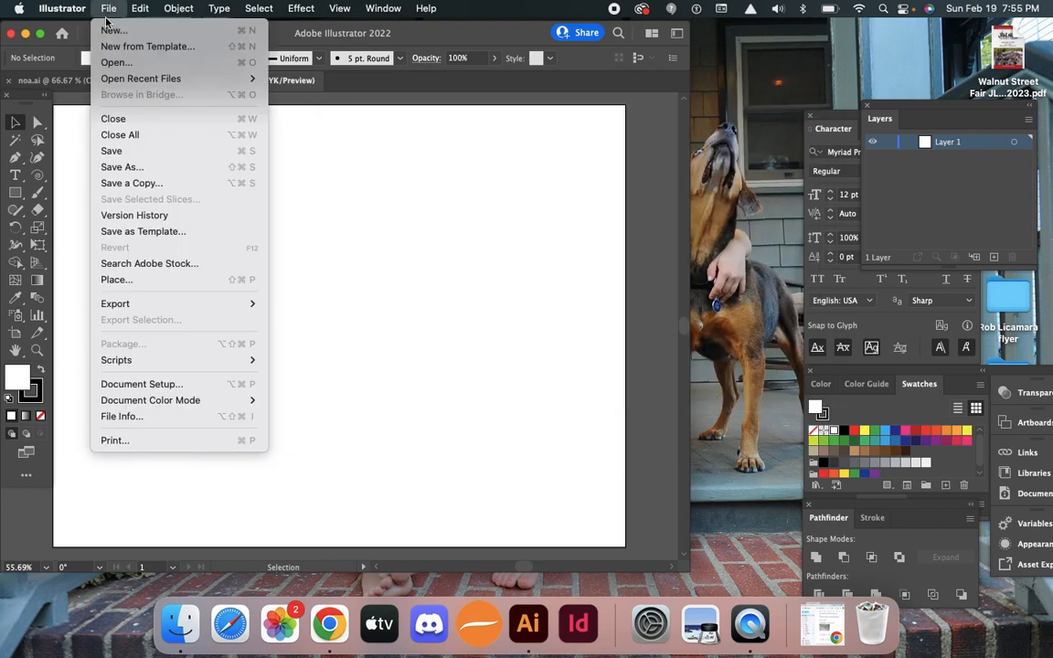
pyautogui.click(108, 278)
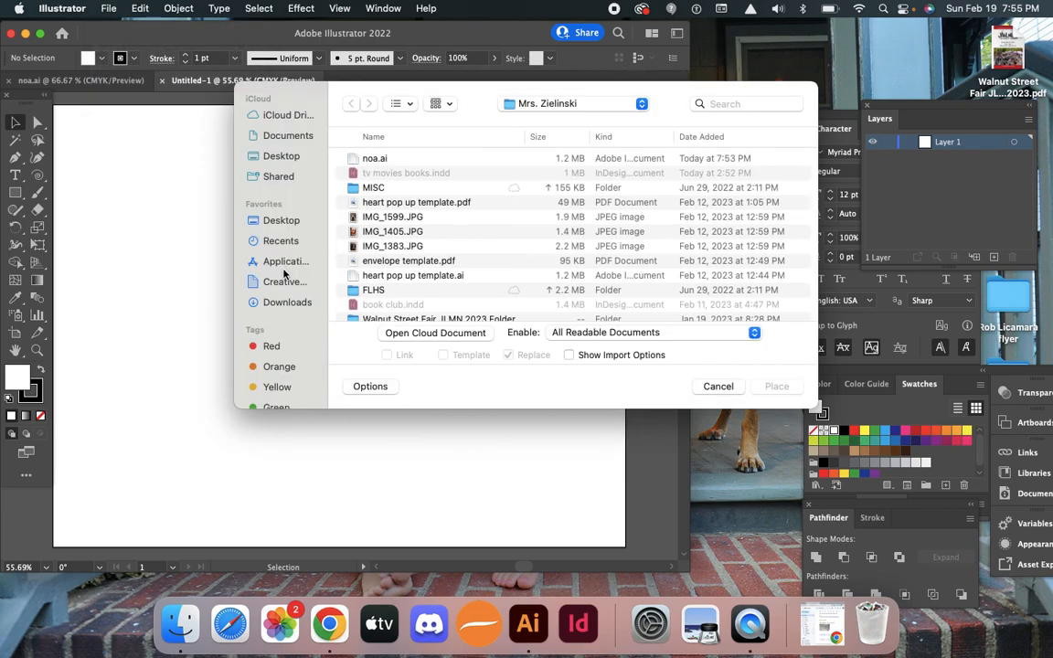
pyautogui.click(274, 303)
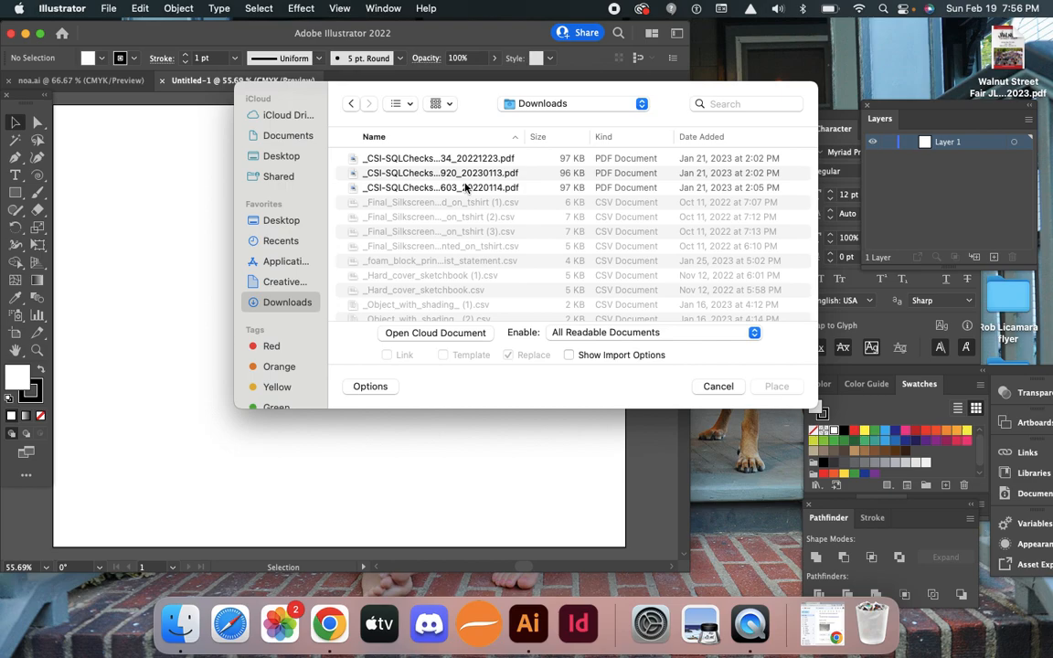
pyautogui.click(701, 137)
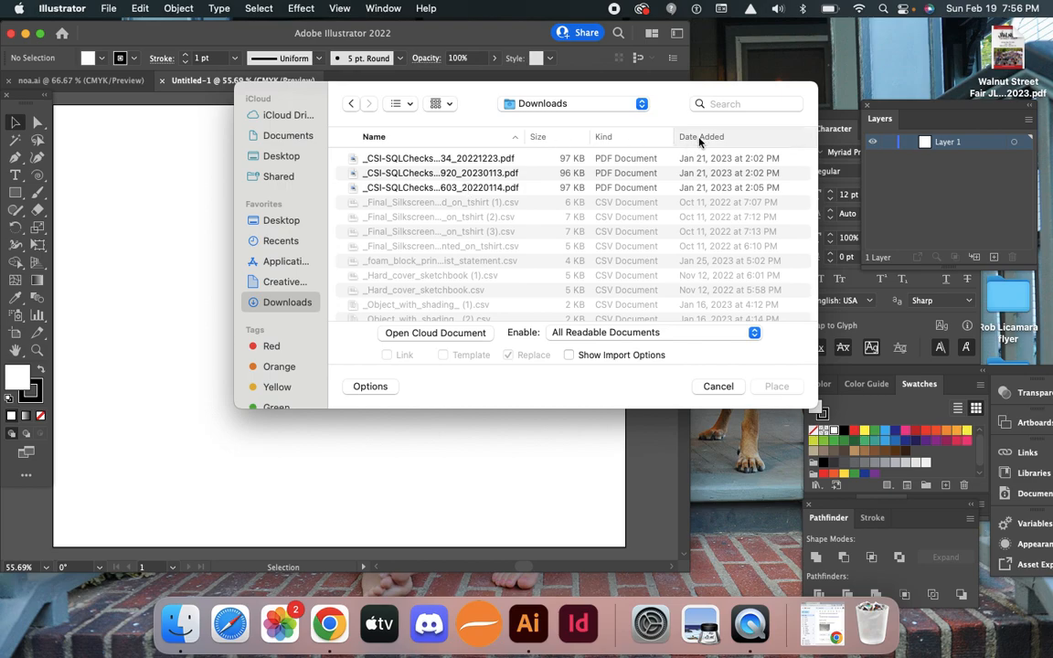
pyautogui.click(393, 159)
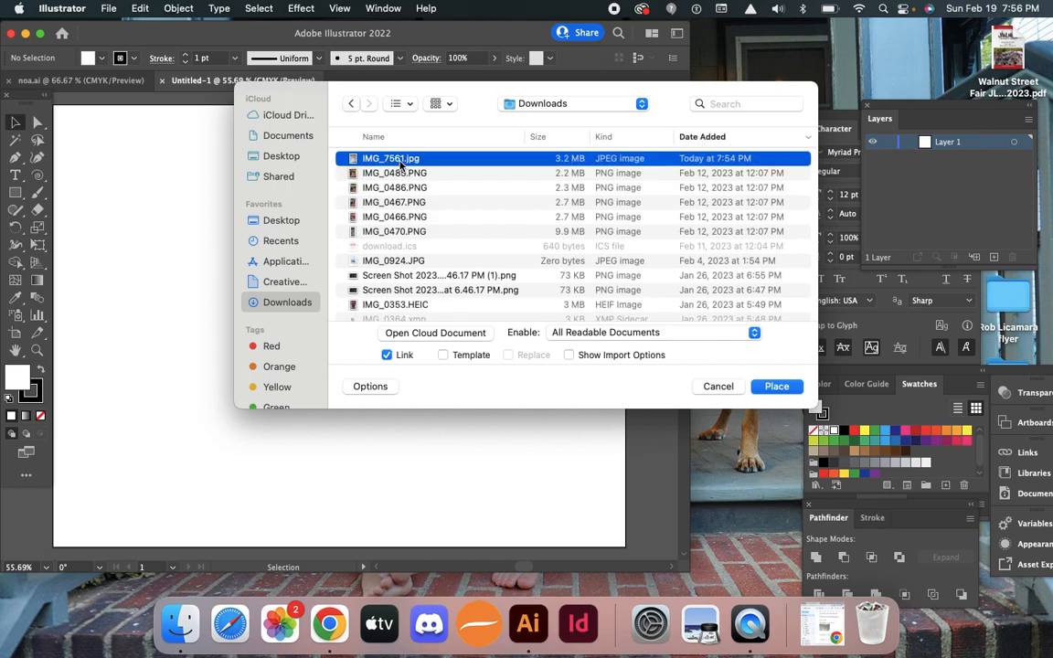
pyautogui.click(776, 386)
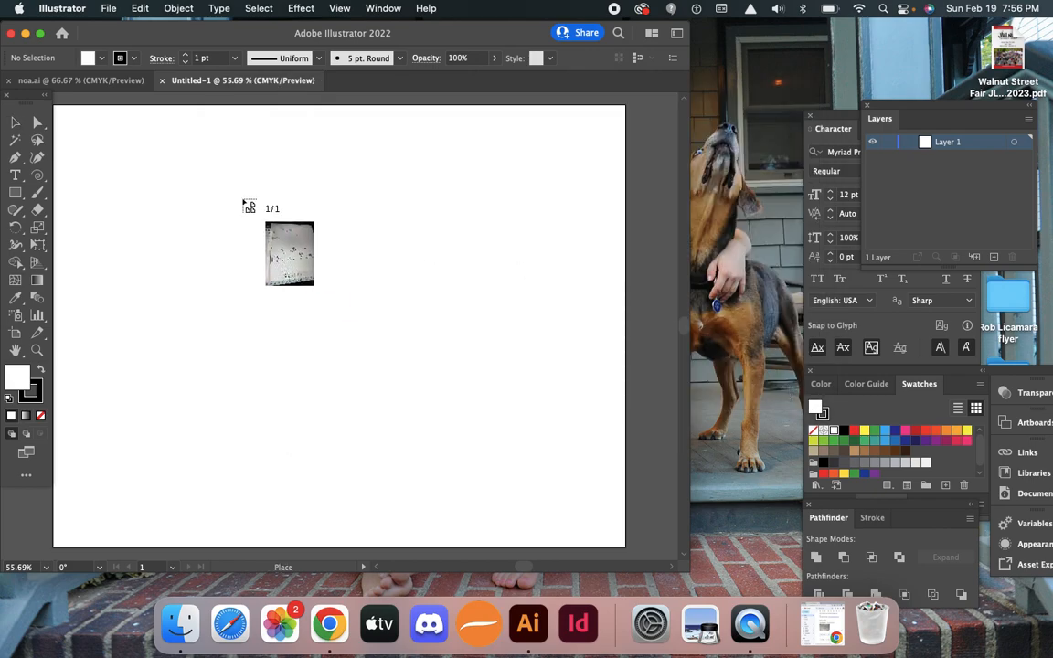
pyautogui.moveTo(64, 120); pyautogui.dragTo(318, 325)
pyautogui.click(245, 237)
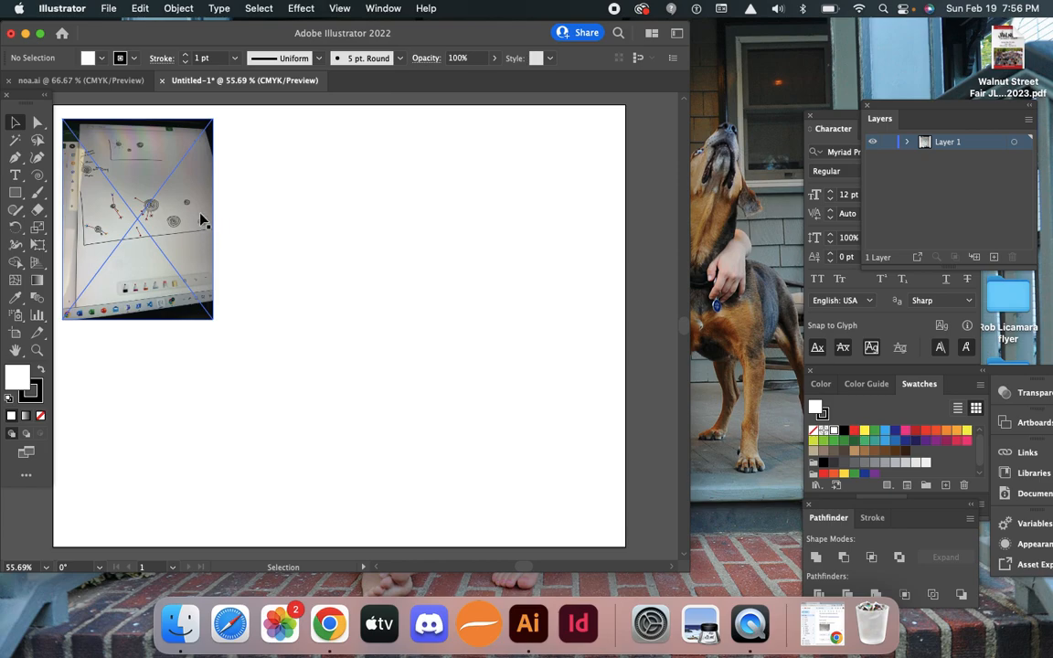
# Examine the hand-drawn spirals and pin shapes in the placed photo up close.
pyautogui.click(38, 350)
pyautogui.click(113, 179)
pyautogui.click(279, 306)
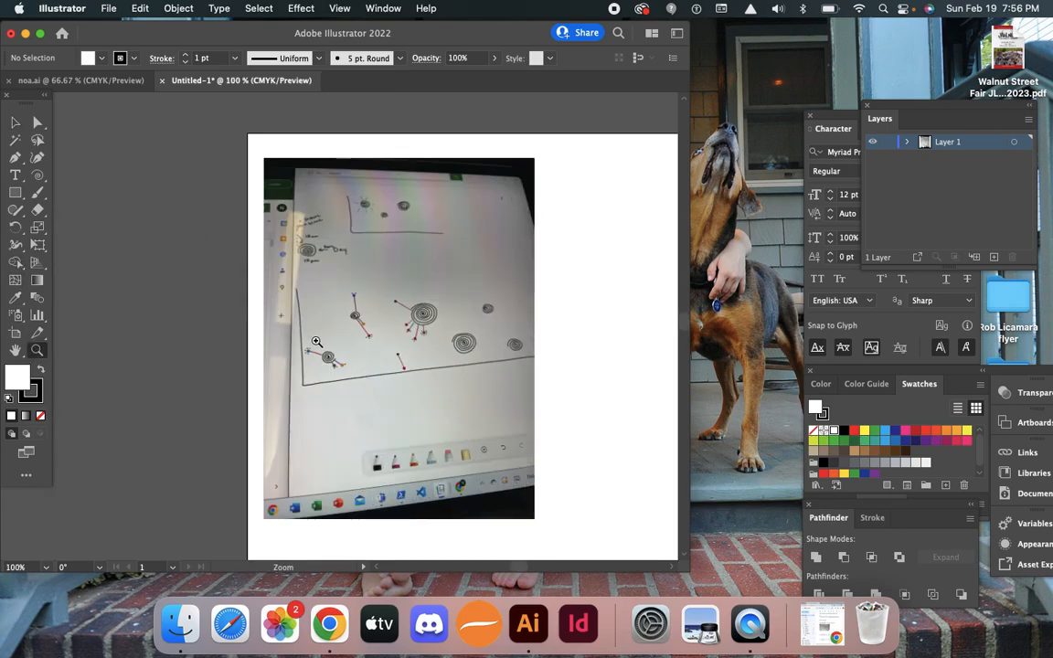
pyautogui.click(339, 293)
pyautogui.click(384, 328)
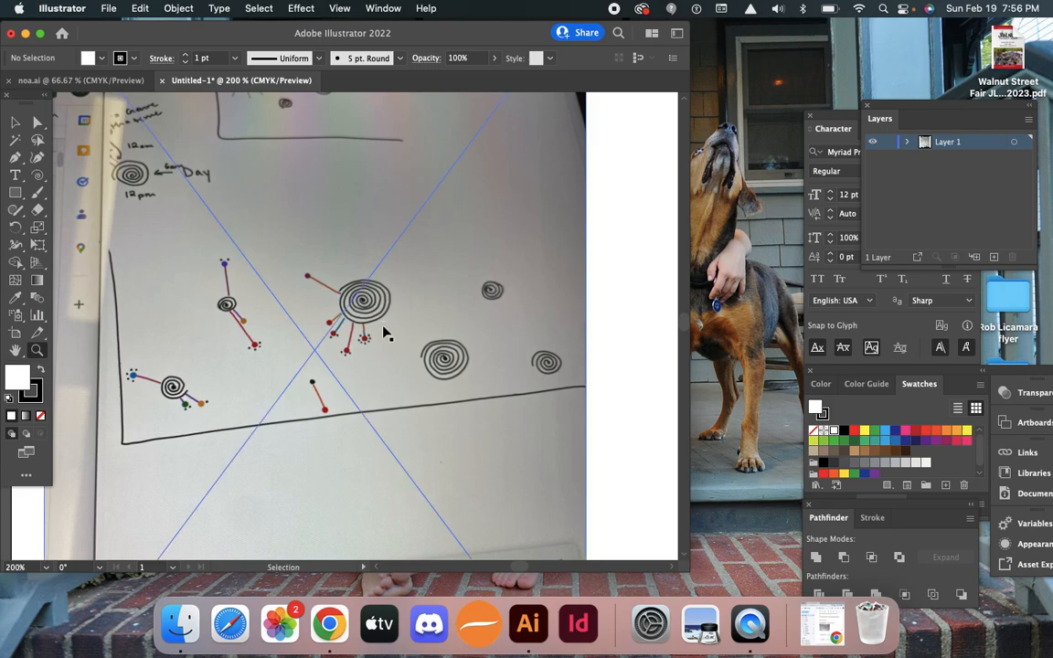
pyautogui.press('super+0')
pyautogui.press('v')
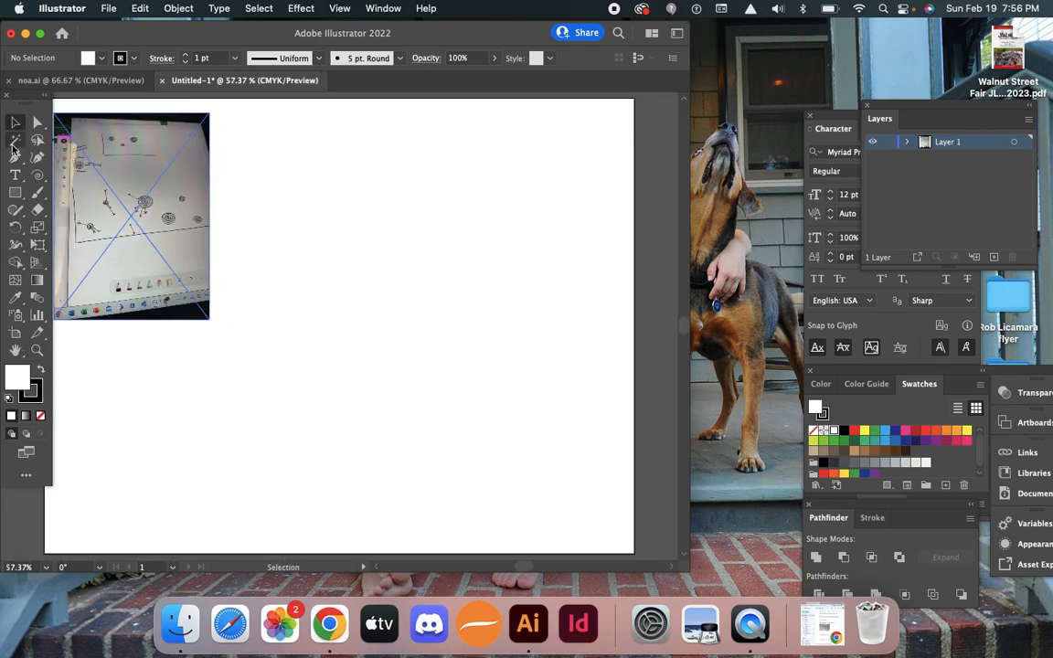
# Scale the placed photo uniformly to 200% and repeat the same transformation once more.
pyautogui.click(161, 261)
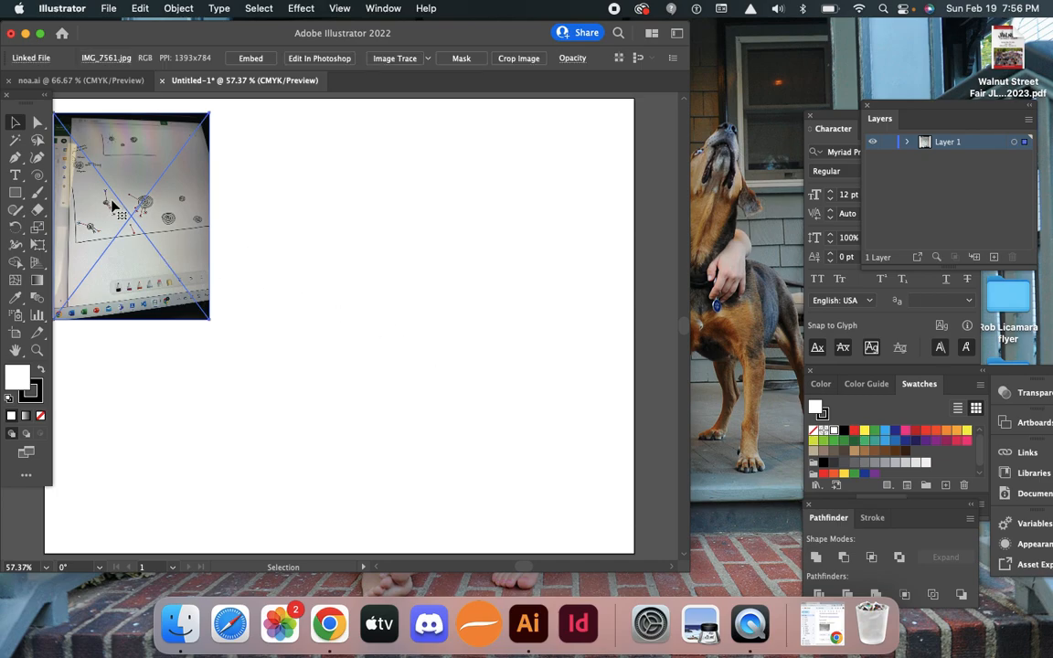
pyautogui.click(38, 227)
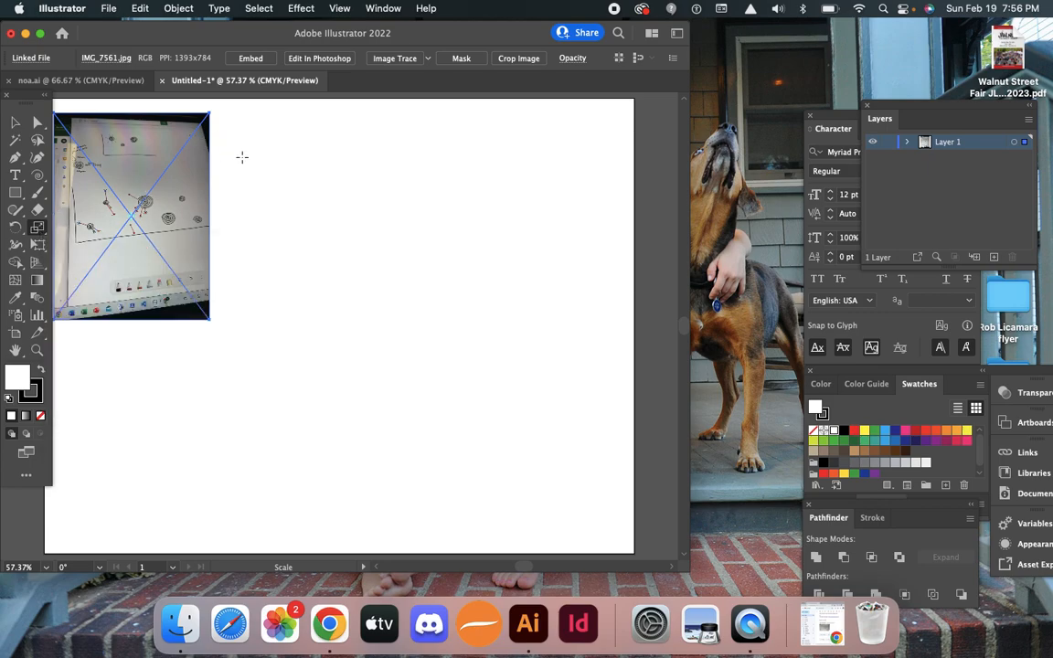
pyautogui.keyDown('alt'); pyautogui.click(241, 158); pyautogui.keyUp('alt')
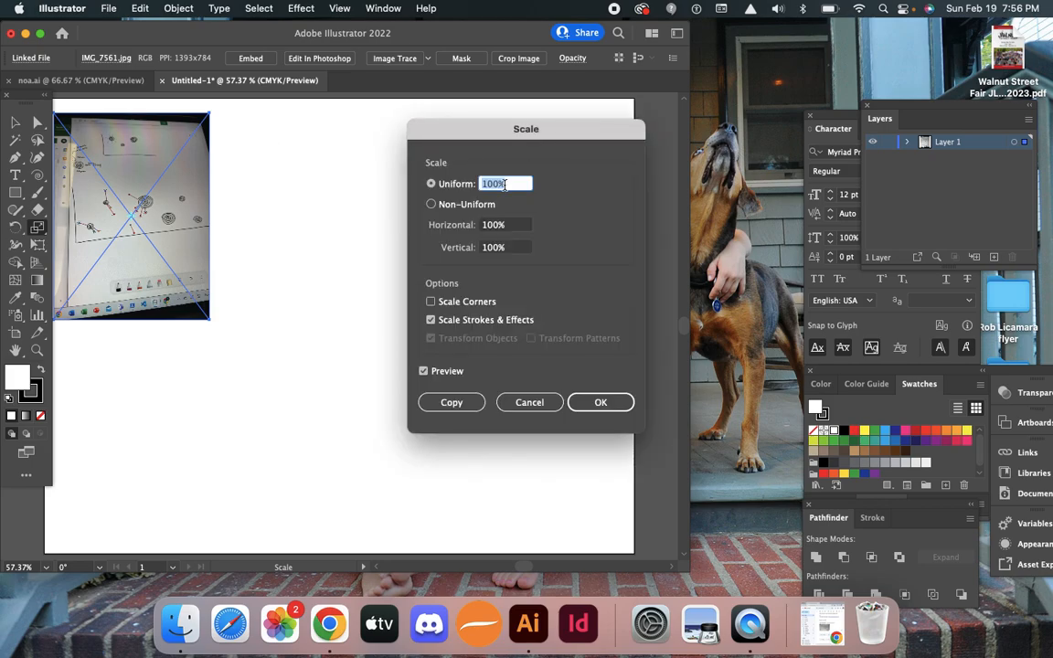
pyautogui.write('200')
pyautogui.press('Return')
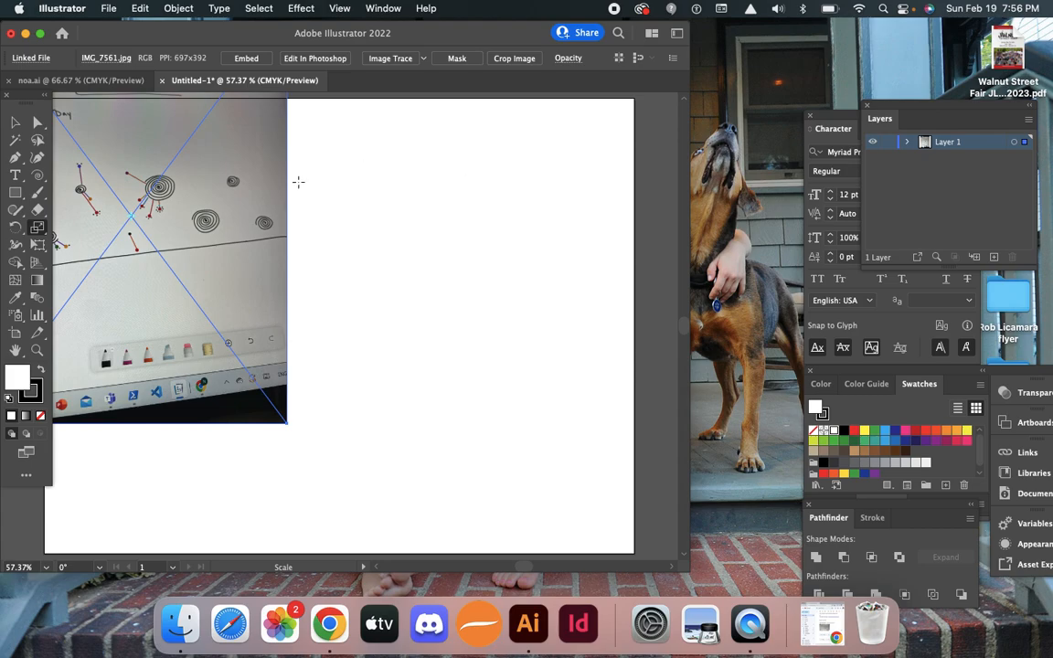
pyautogui.press('super+d')
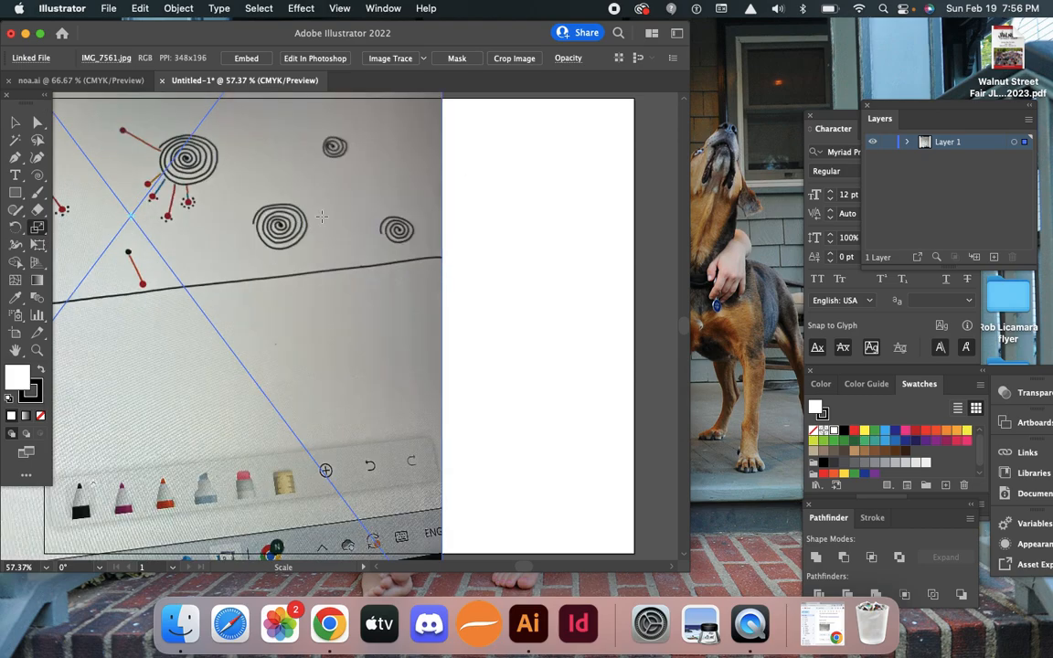
# Shift the enlarged photo slightly to the left over the artboard and lock it in place.
pyautogui.press('v')
pyautogui.press('super+minus')
pyautogui.press('super+minus')
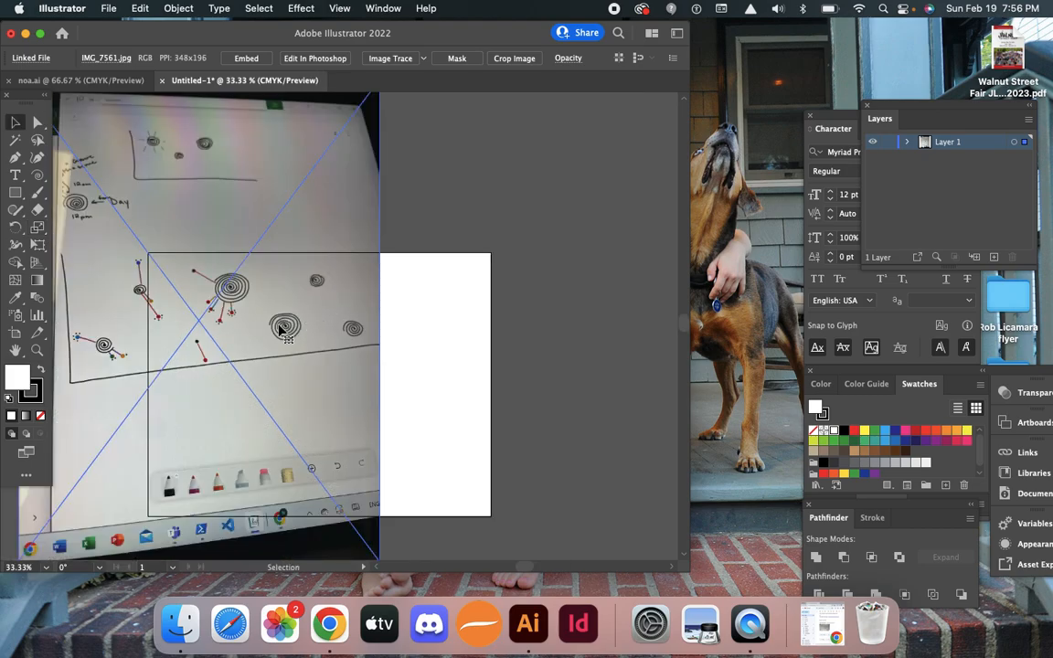
pyautogui.moveTo(322, 333); pyautogui.dragTo(294, 334)
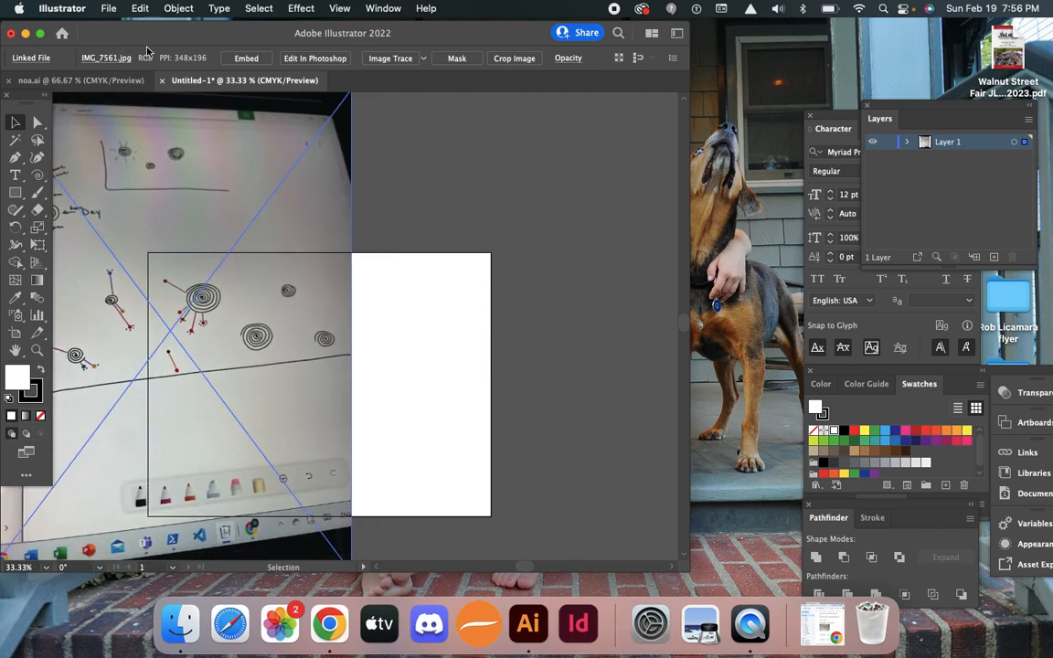
pyautogui.click(179, 8)
pyautogui.moveTo(194, 118)
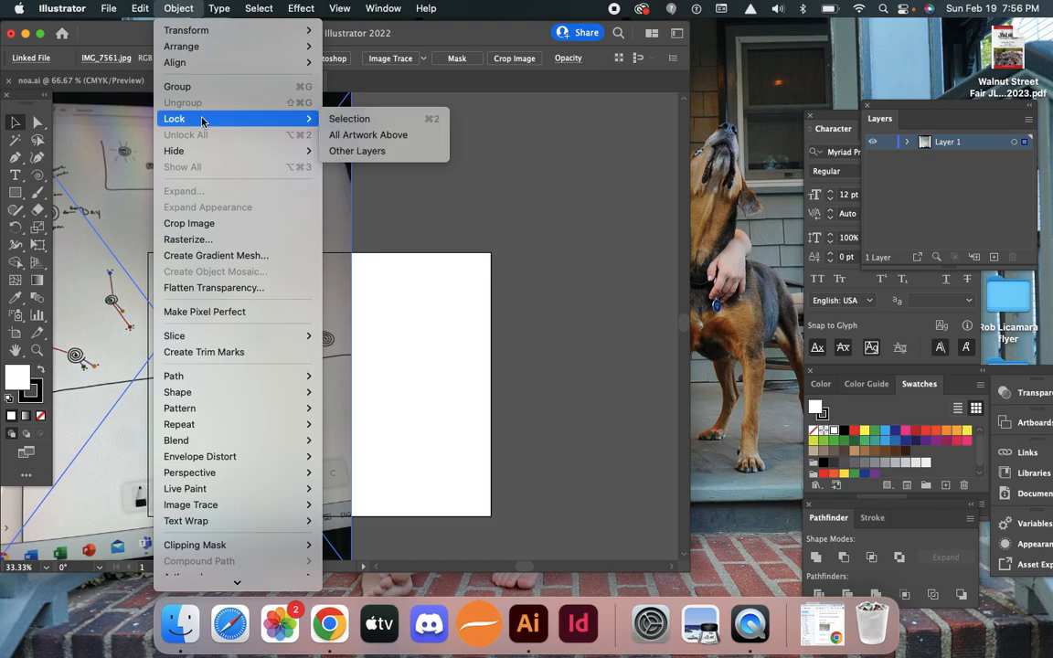
pyautogui.click(368, 120)
pyautogui.moveTo(418, 373); pyautogui.dragTo(423, 342)
# Look through the line tool group and the complete set of drawing tools.
pyautogui.keyDown('super'); pyautogui.click(278, 366); pyautogui.keyUp('super')
pyautogui.keyDown('super'); pyautogui.click(279, 300); pyautogui.keyUp('super')
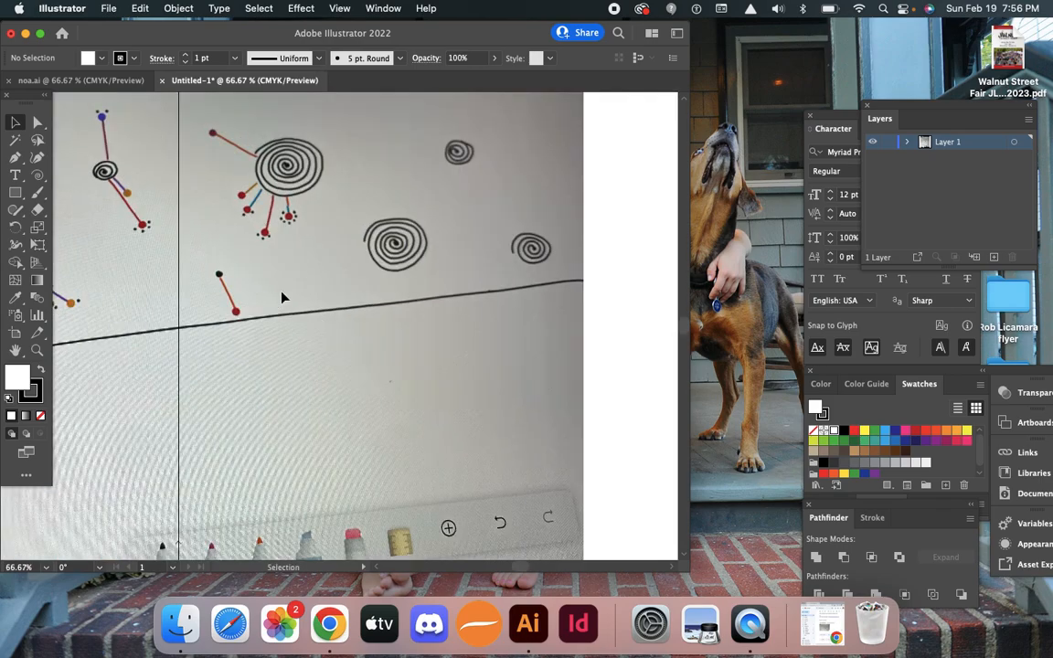
pyautogui.scroll(3, 278, 301)
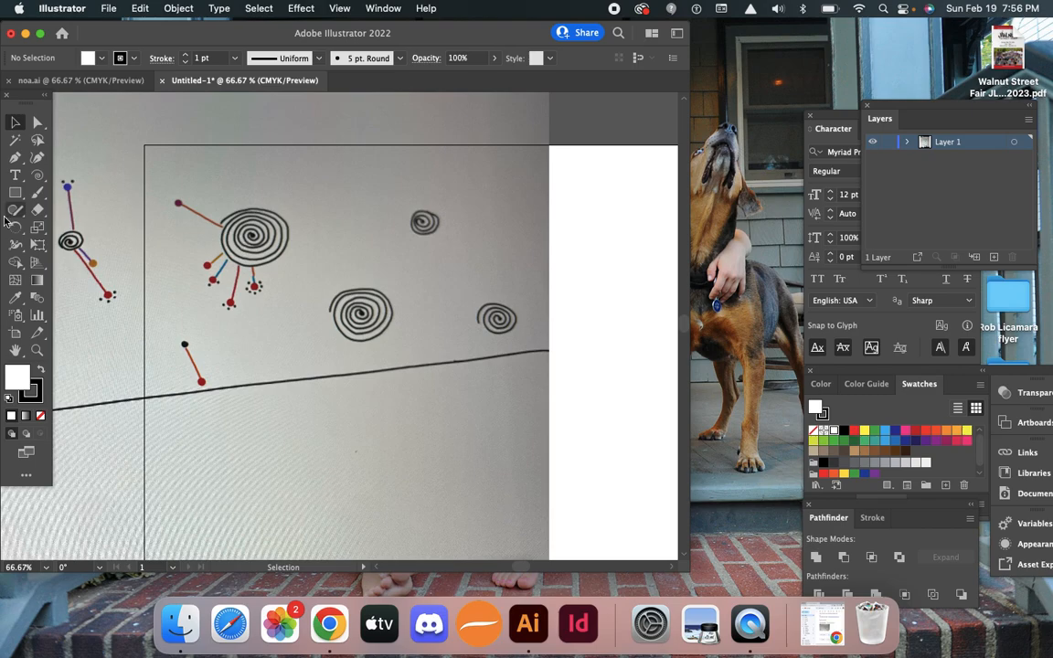
pyautogui.moveTo(42, 177); pyautogui.dragTo(59, 174)
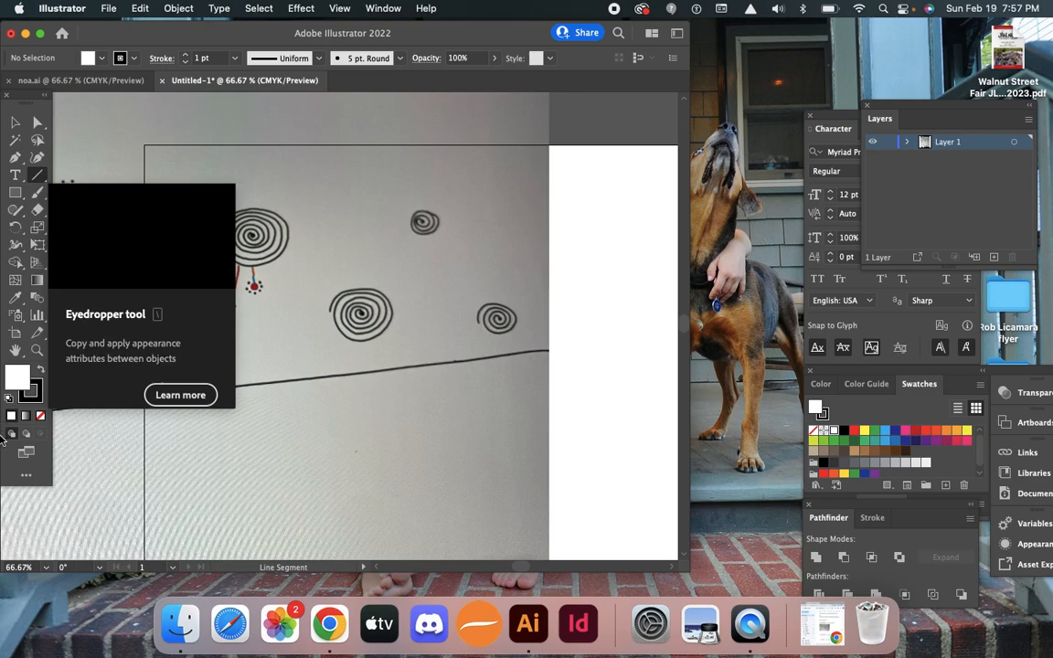
pyautogui.moveTo(40, 175); pyautogui.dragTo(40, 176)
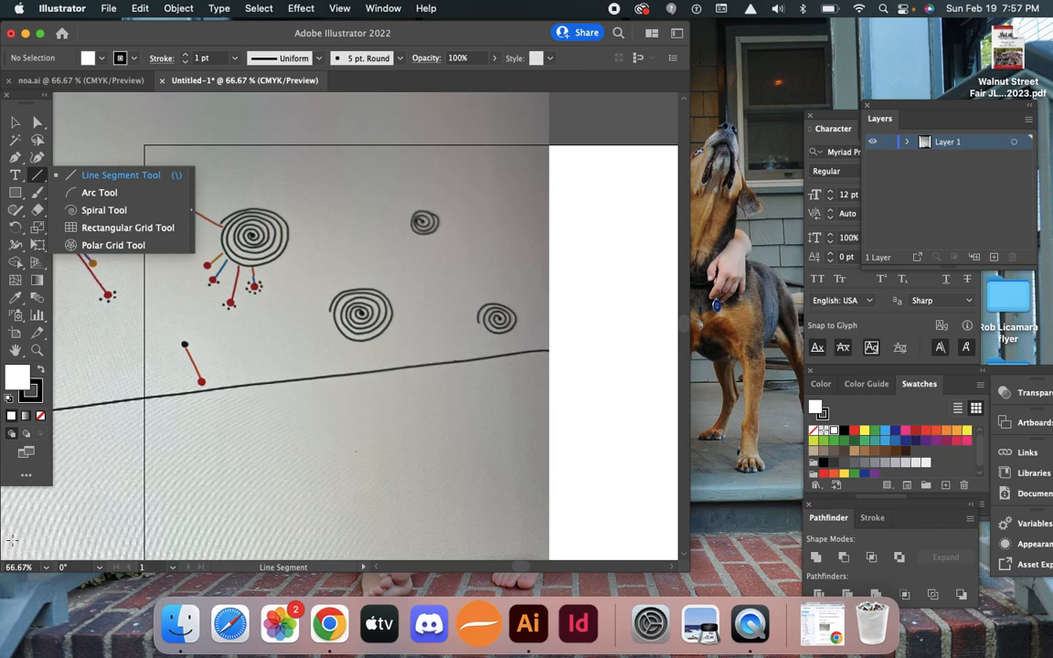
pyautogui.click(26, 474)
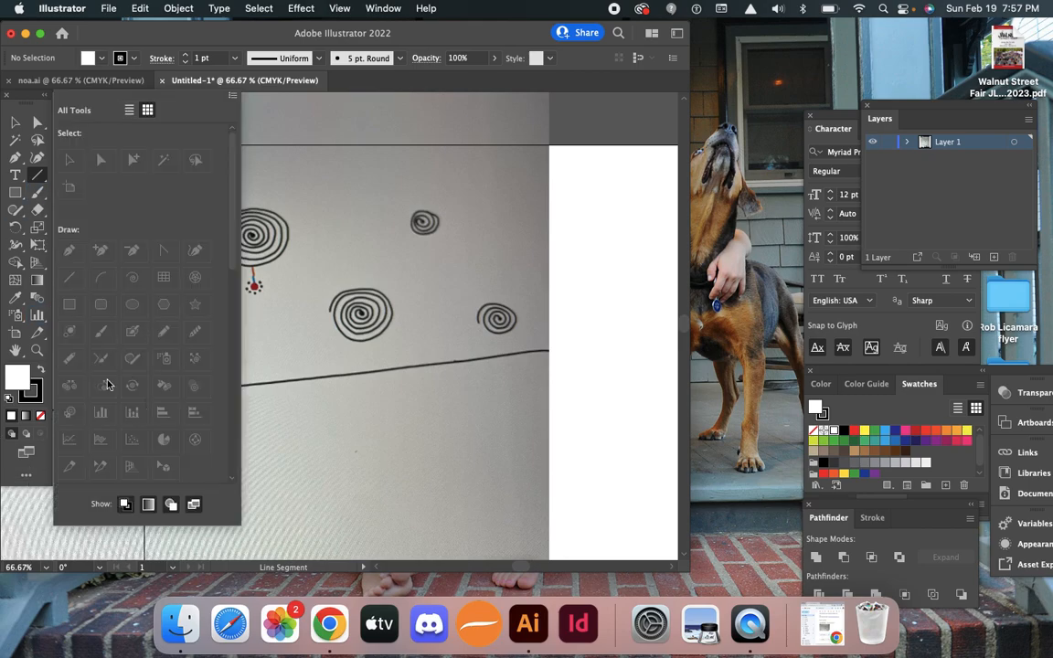
pyautogui.scroll(-3, 143, 245)
pyautogui.scroll(10, 143, 245)
pyautogui.click(26, 476)
# Activate the Spiral tool, draw a trial spiral freehand across the sketch's long baseline, and undo it.
pyautogui.click(40, 179)
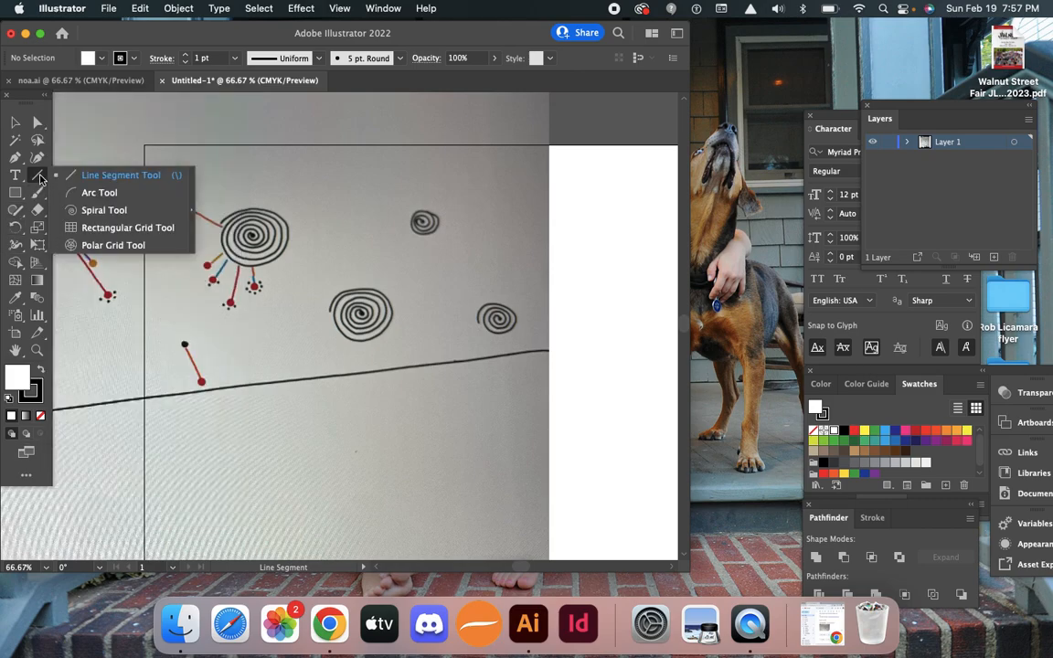
pyautogui.click(95, 212)
pyautogui.moveTo(332, 407); pyautogui.dragTo(428, 463)
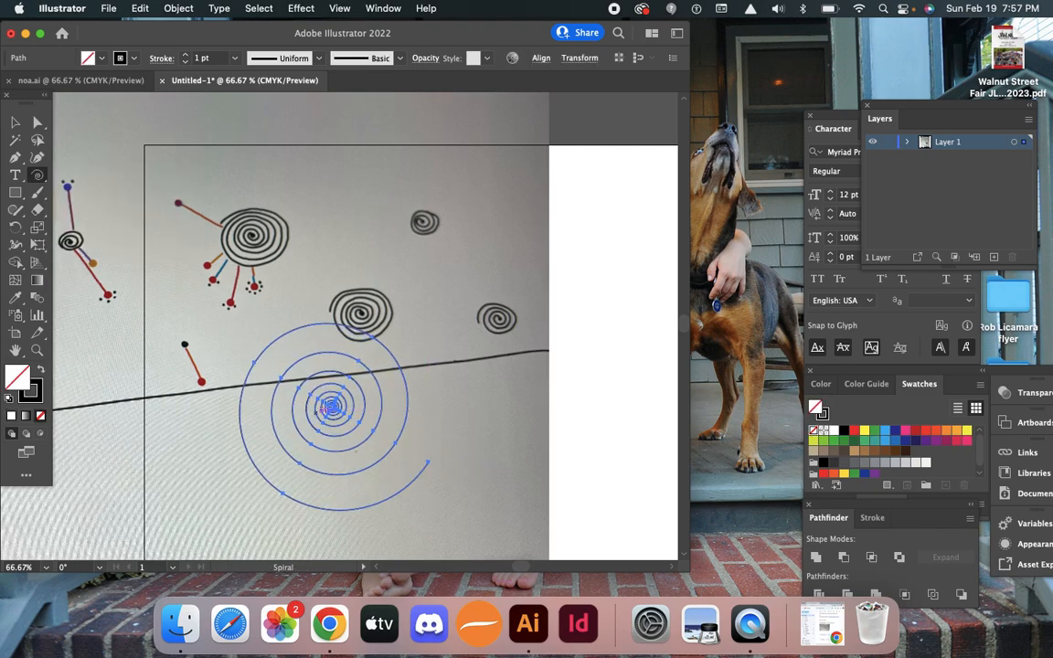
pyautogui.press('super+z')
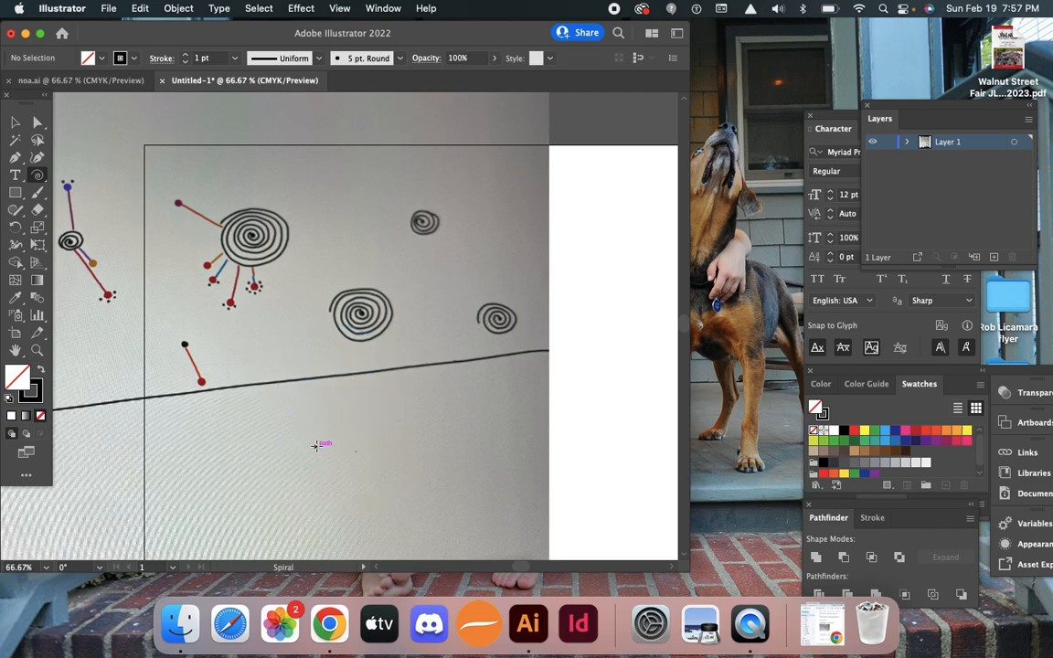
# Create a spiral below the sketch's baseline with a 1 in radius, 50% decay and 10 segments, postponing the system account alert.
pyautogui.click(352, 414)
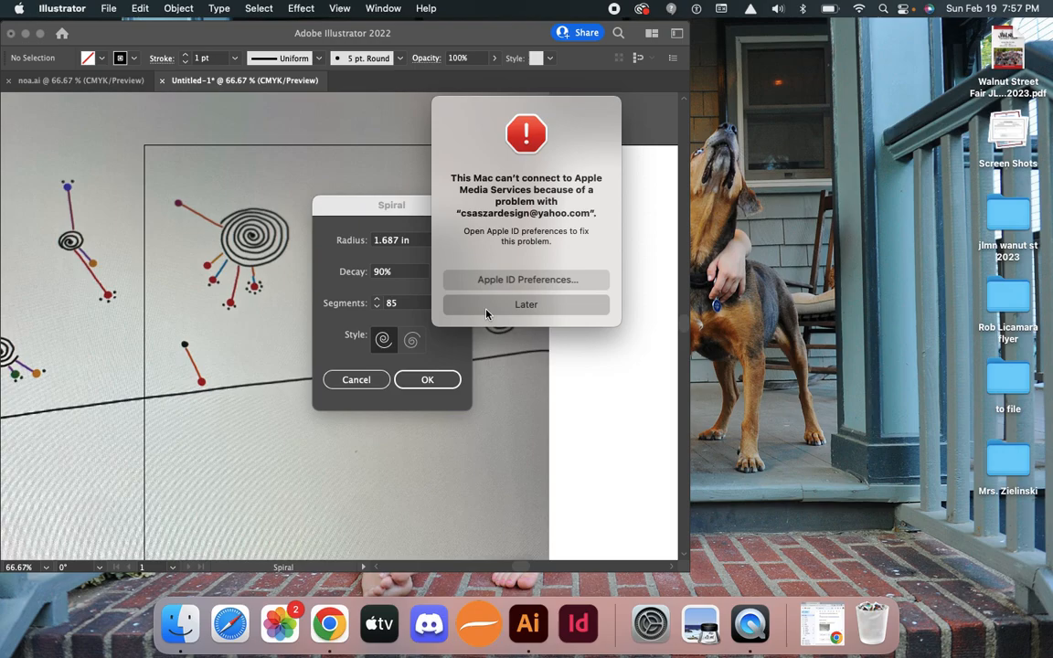
pyautogui.click(486, 311)
pyautogui.doubleClick(389, 242)
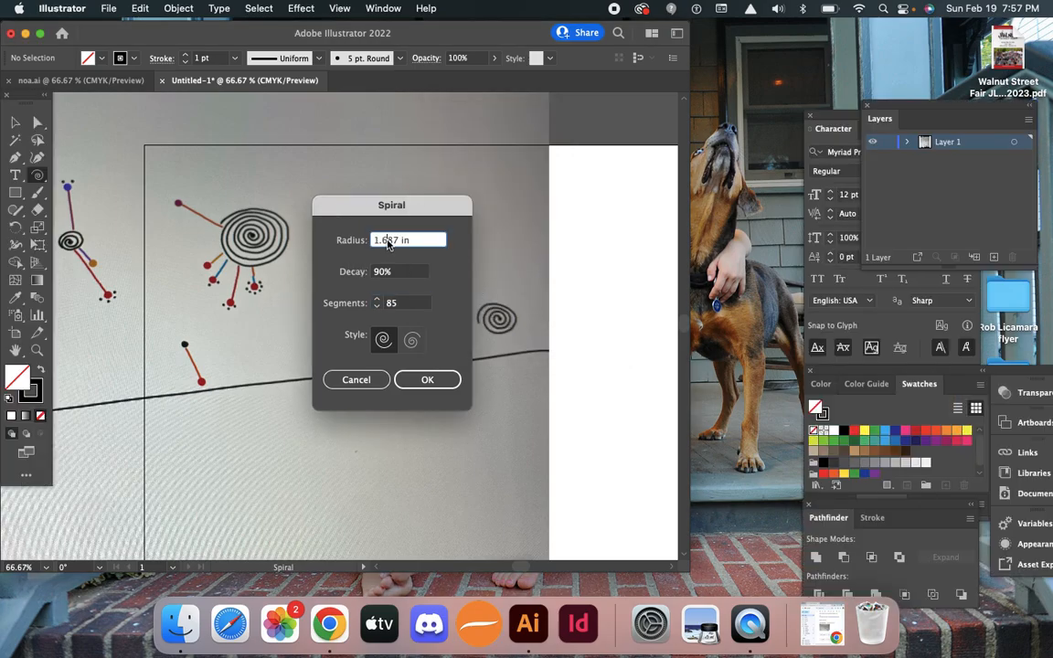
pyautogui.tripleClick(416, 241)
pyautogui.write('1 in')
pyautogui.click(381, 272)
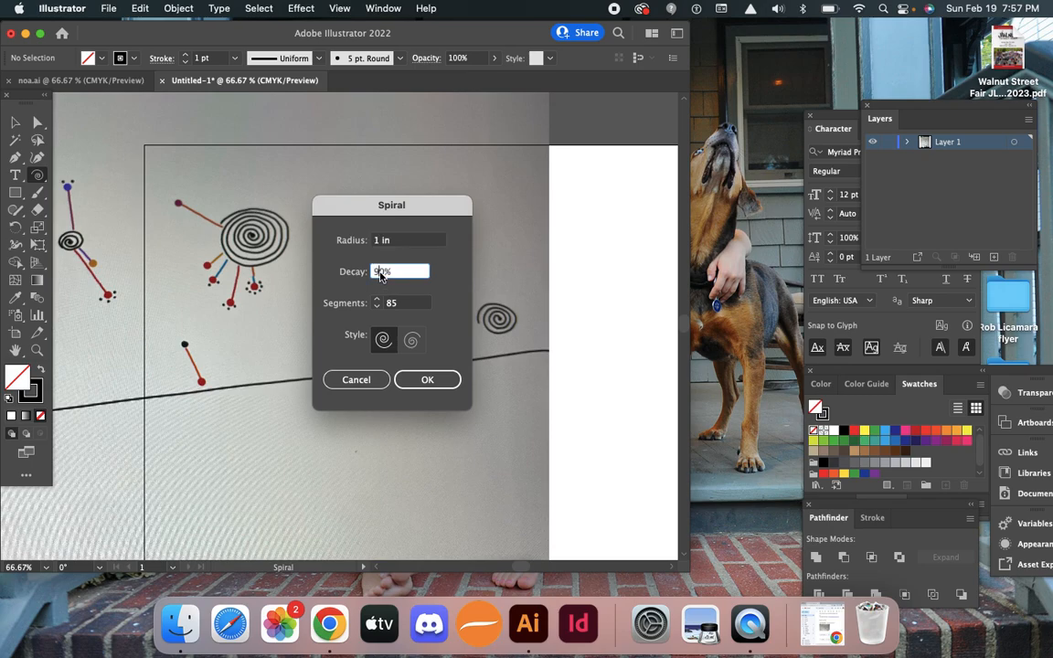
pyautogui.moveTo(380, 273); pyautogui.dragTo(352, 276)
pyautogui.write('5')
pyautogui.click(395, 303)
pyautogui.write('10')
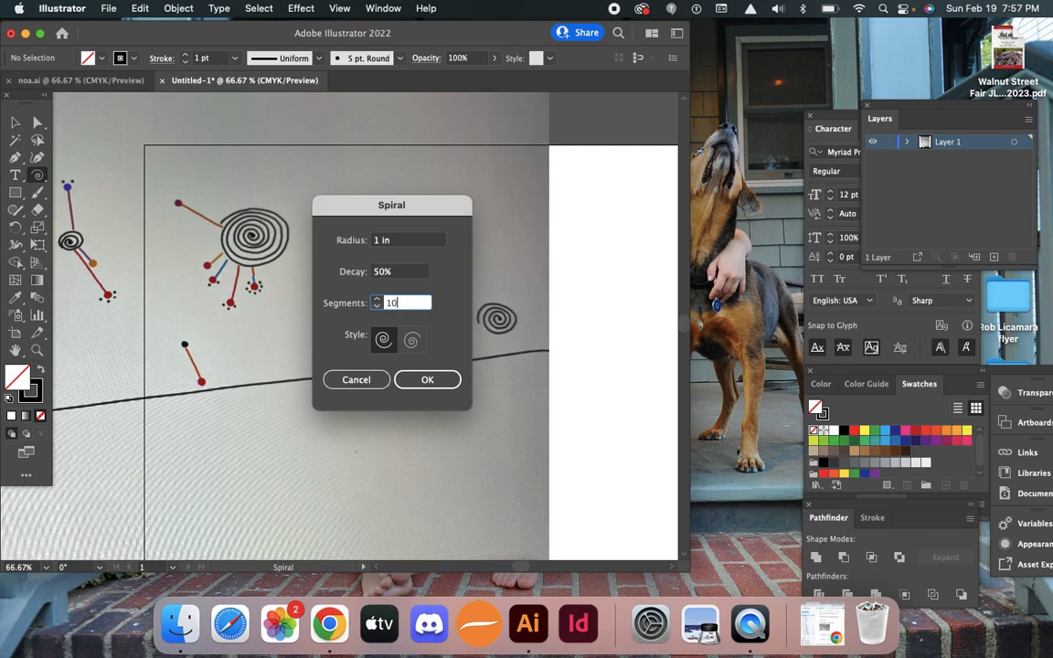
pyautogui.press('Tab')
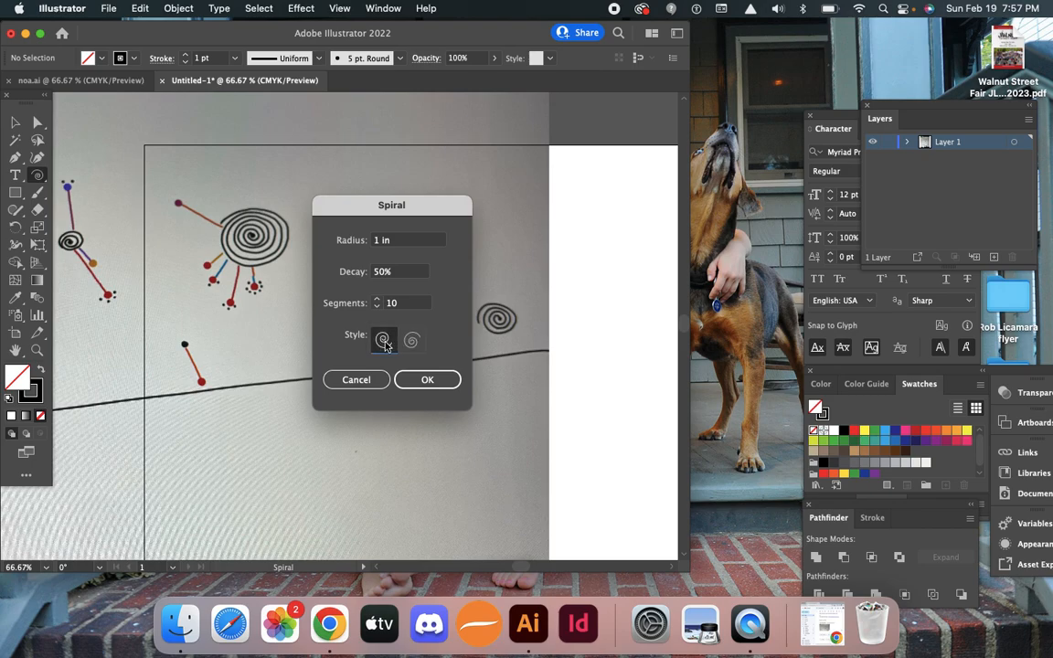
pyautogui.click(426, 382)
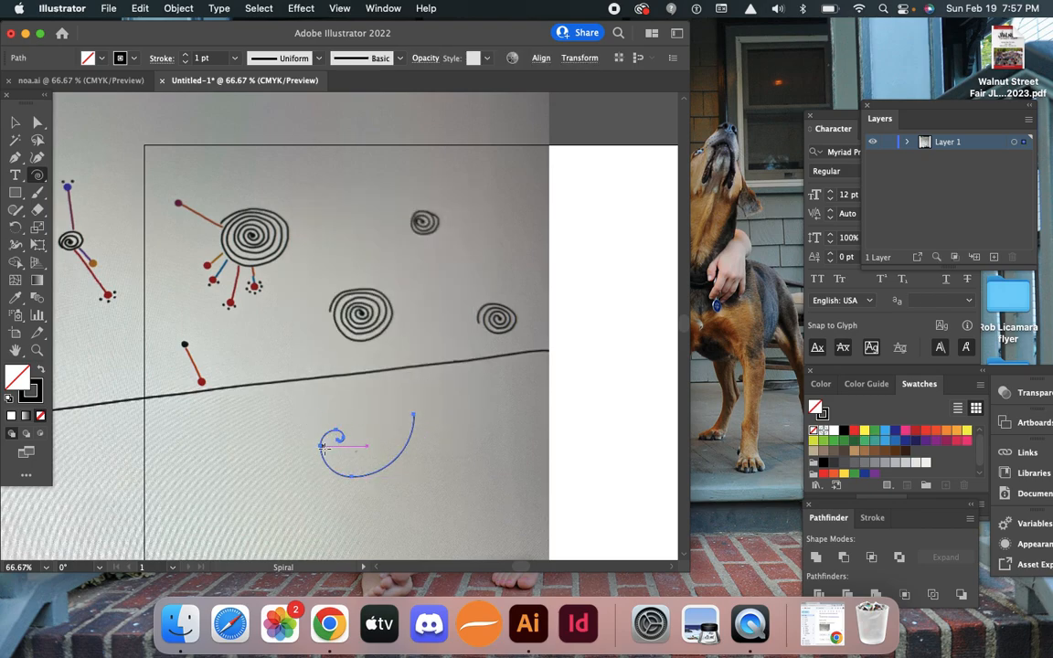
# Create a second spiral just above the first one with a 1 in radius, 60% decay and 10 segments.
pyautogui.click(390, 393)
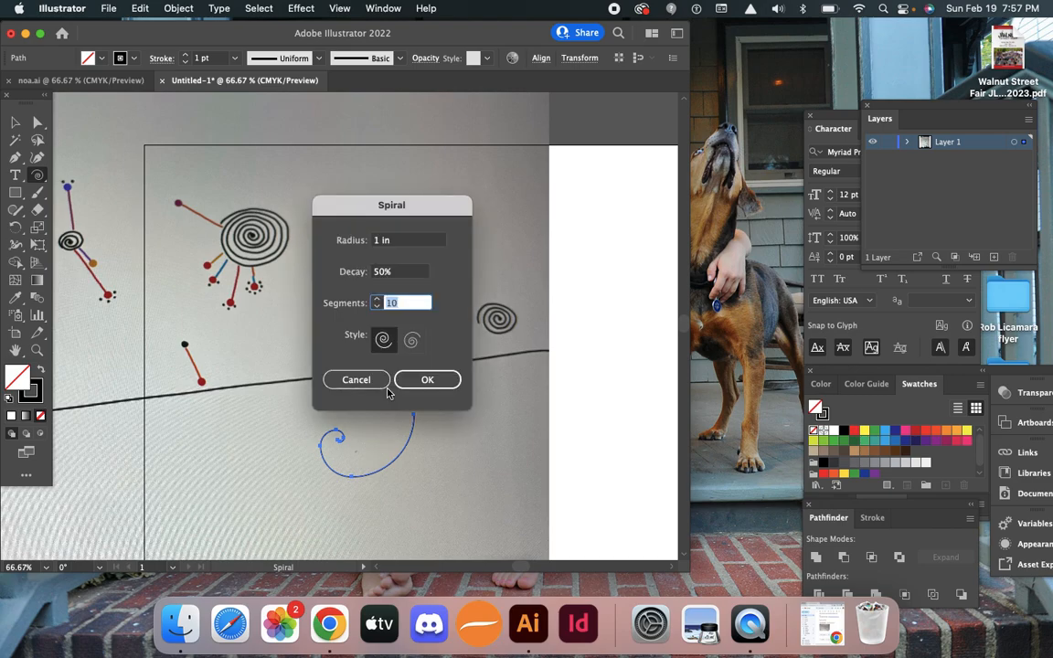
pyautogui.click(356, 274)
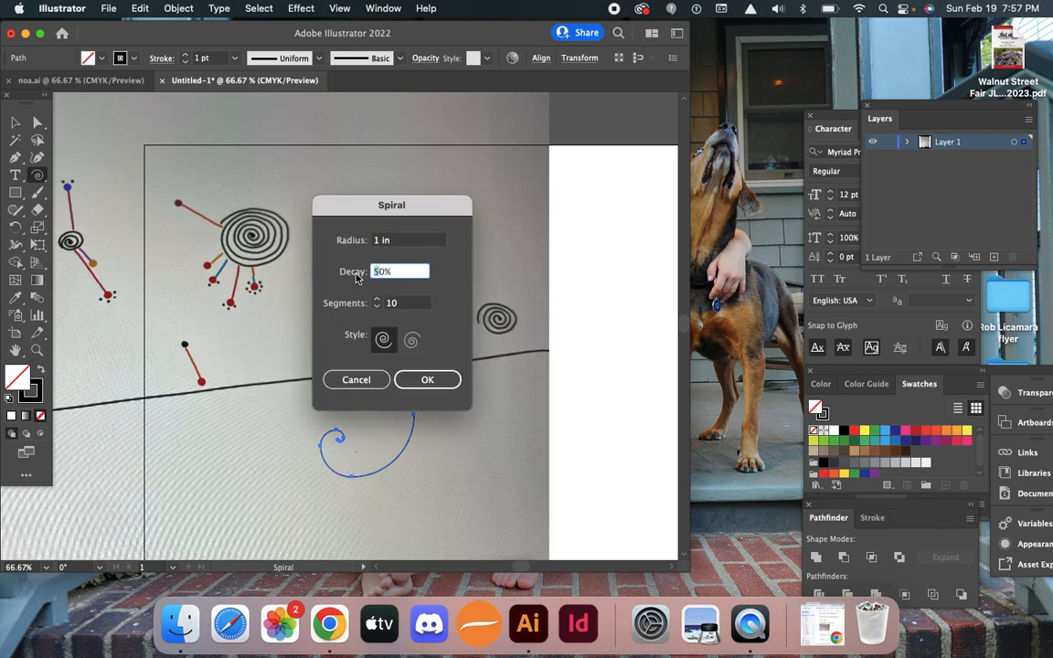
pyautogui.write('6')
pyautogui.press('Return')
# Create another spiral over the sketch's large middle spiral with a 1 in radius, 70% decay and 10 segments.
pyautogui.click(362, 281)
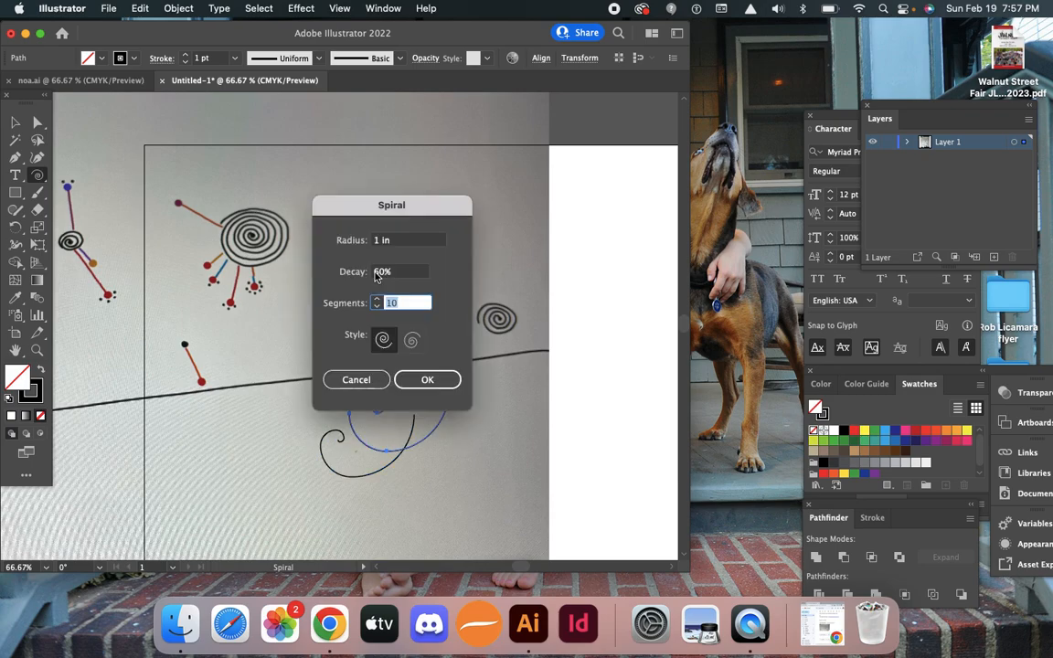
pyautogui.click(380, 273)
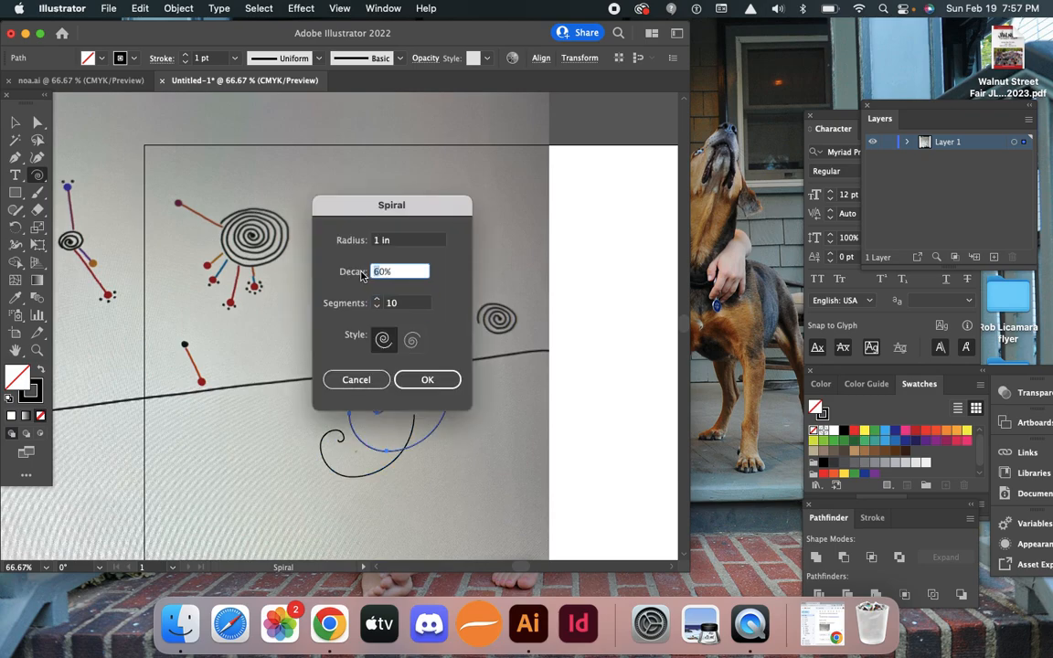
pyautogui.press('Return')
pyautogui.press('v')
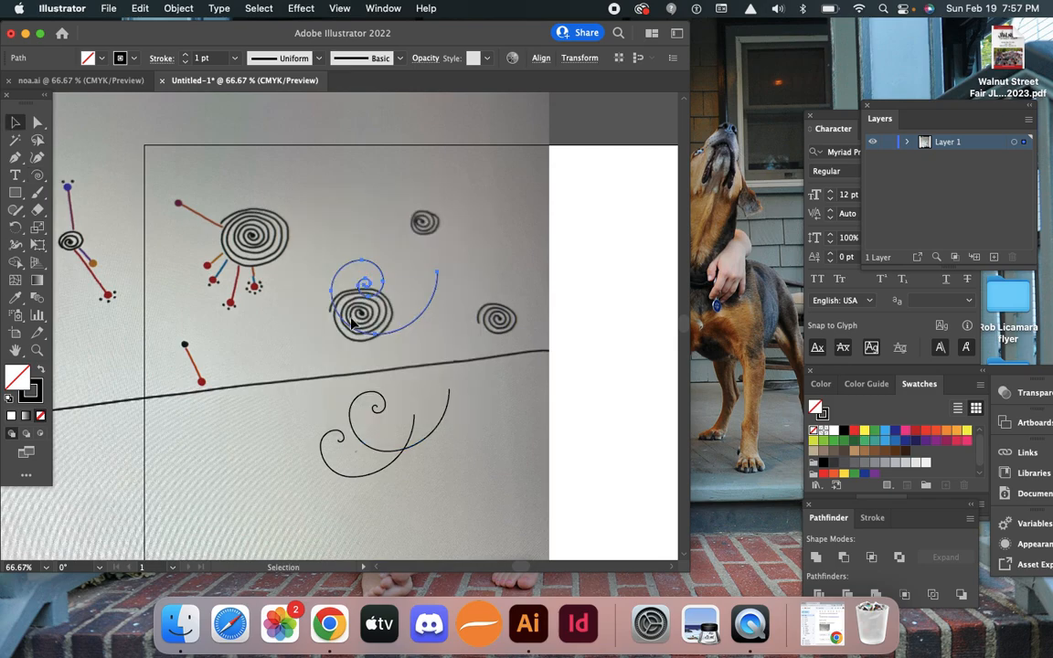
# Move the 70% decay spiral off the sketch to the free area below the two earlier spirals.
pyautogui.scroll(-3, 329, 251)
pyautogui.hscroll(2, 330, 251)
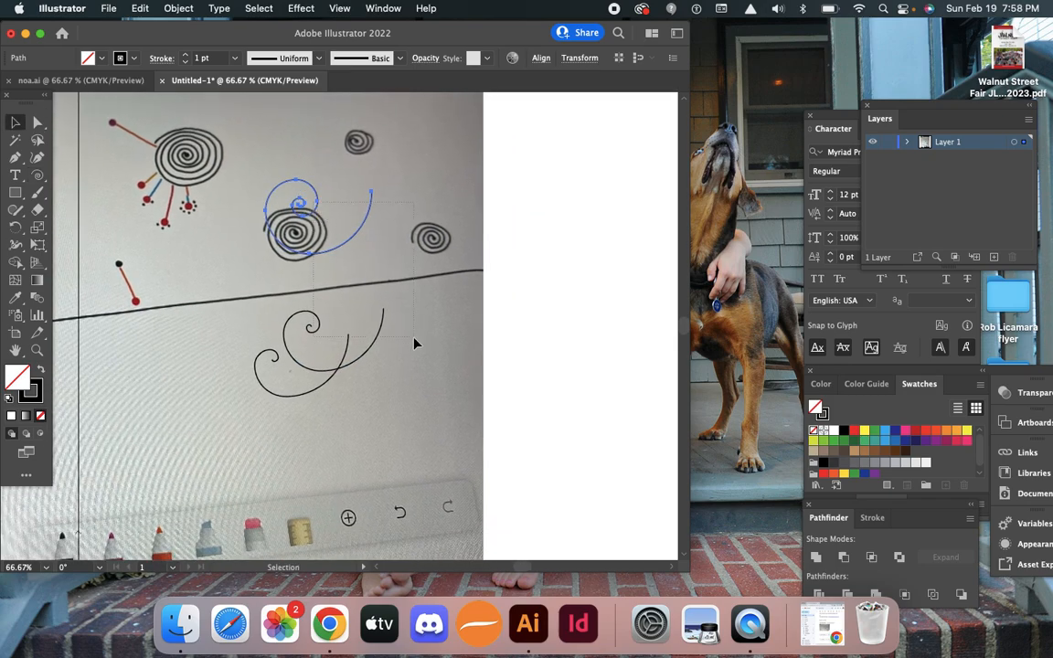
pyautogui.click(416, 413)
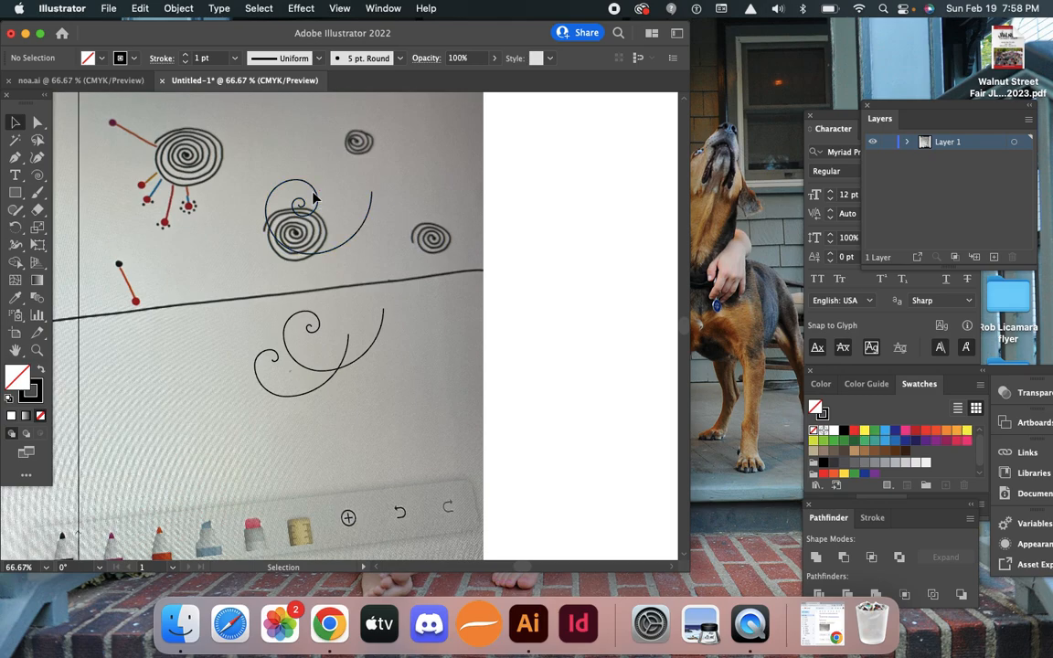
pyautogui.moveTo(313, 197); pyautogui.dragTo(393, 396)
pyautogui.scroll(-4, 429, 361)
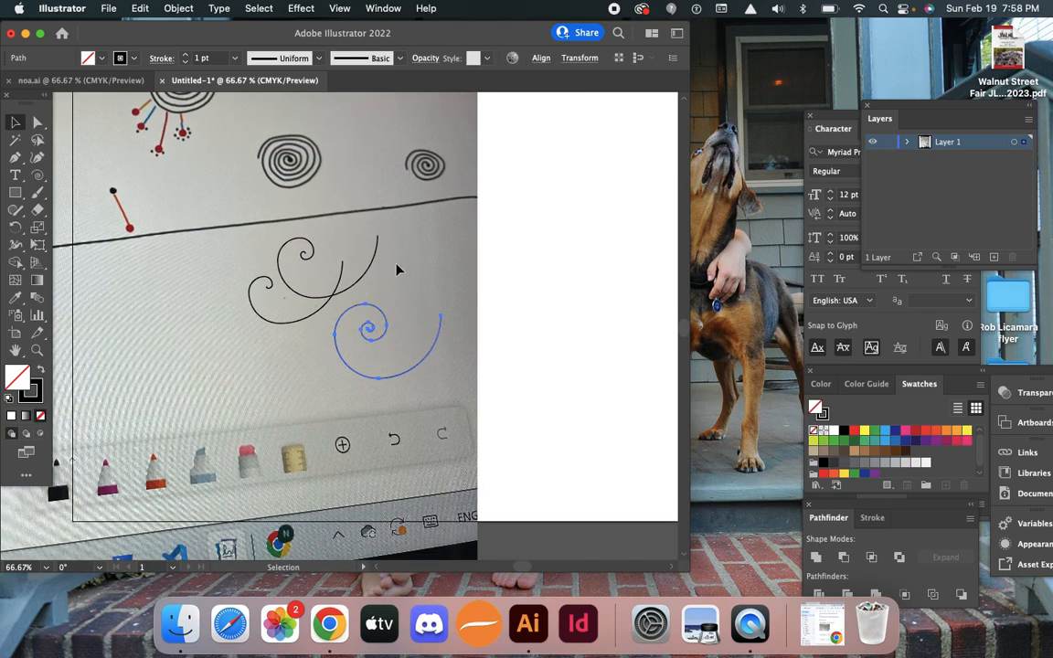
# Create a spiral at the photo's right edge, beside the earlier ones, with a 1 in radius, 80% decay and 10 segments.
pyautogui.click(37, 175)
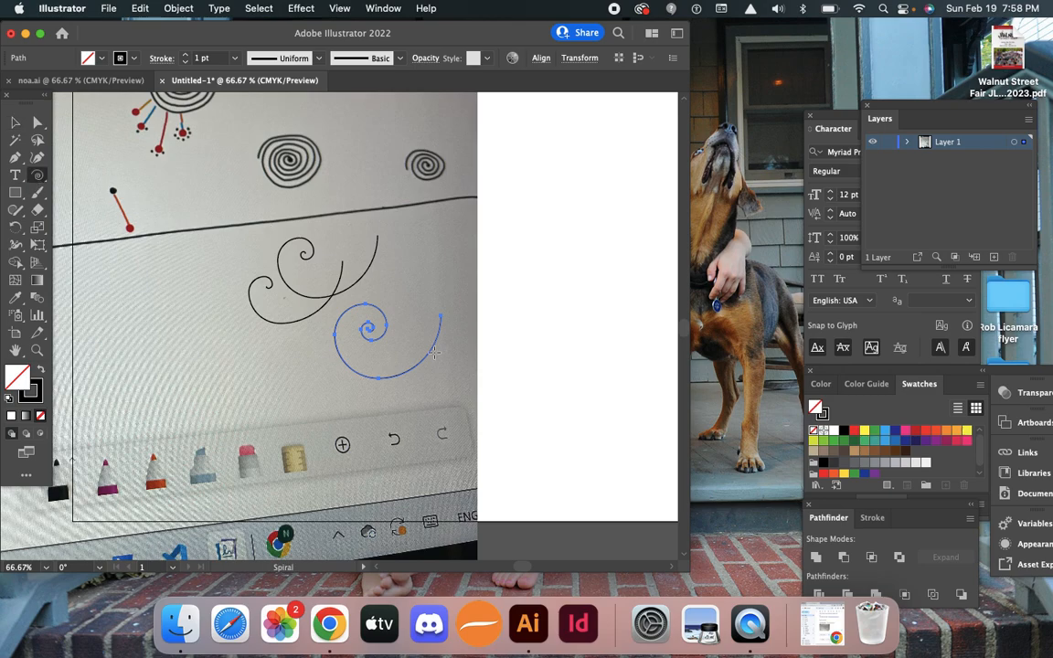
pyautogui.click(444, 283)
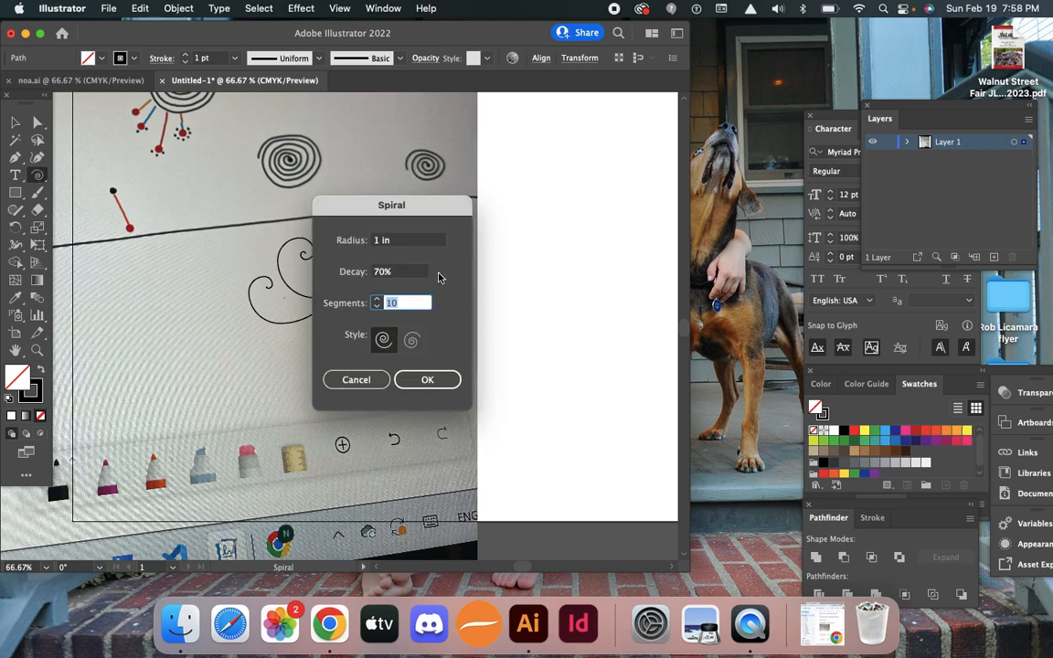
pyautogui.doubleClick(382, 273)
pyautogui.write('85')
pyautogui.press('Return')
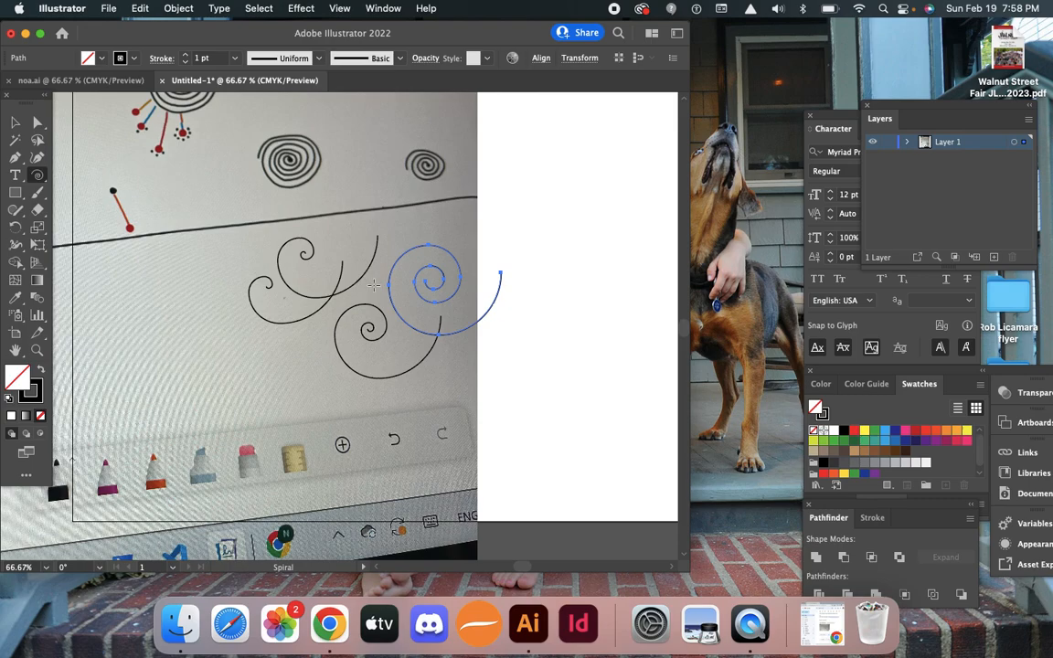
# Create a spiral on the white area beside the photo with a 1 in radius, 90% decay and 10 segments.
pyautogui.click(542, 240)
pyautogui.click(381, 272)
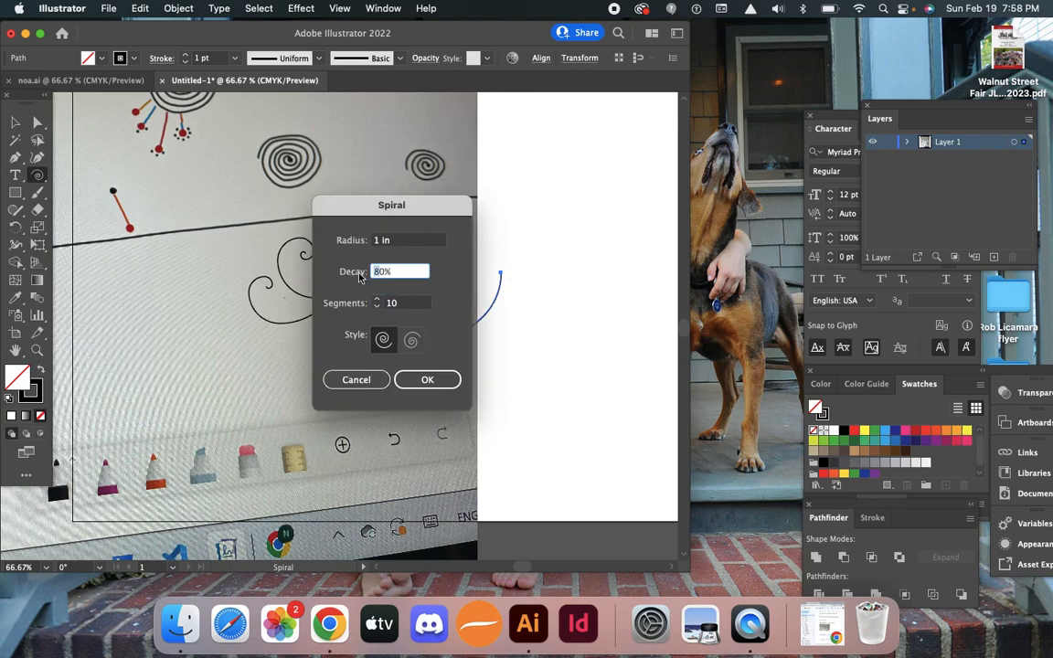
pyautogui.press('Return')
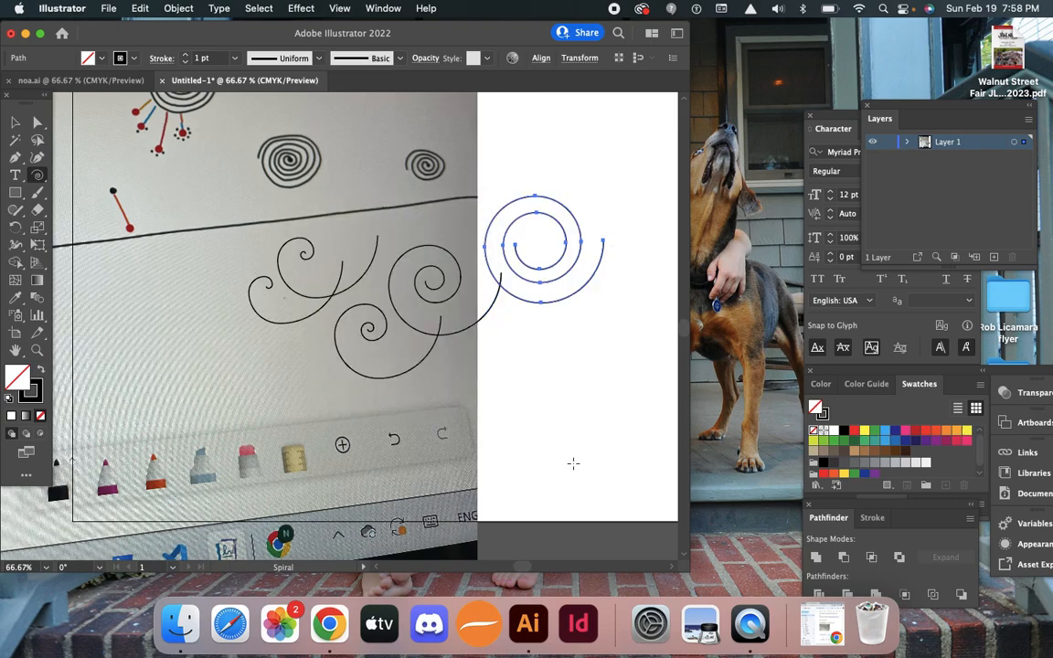
# Try a spiral with 100% decay and 10 segments below the 90% decay one, and delete it.
pyautogui.click(565, 399)
pyautogui.click(357, 272)
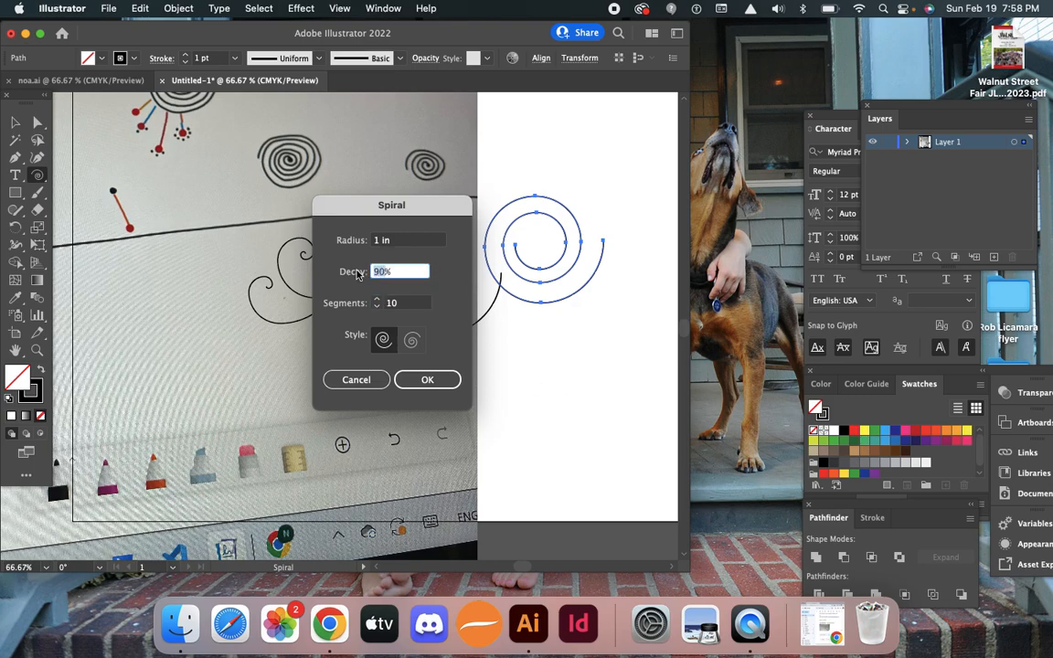
pyautogui.press('Return')
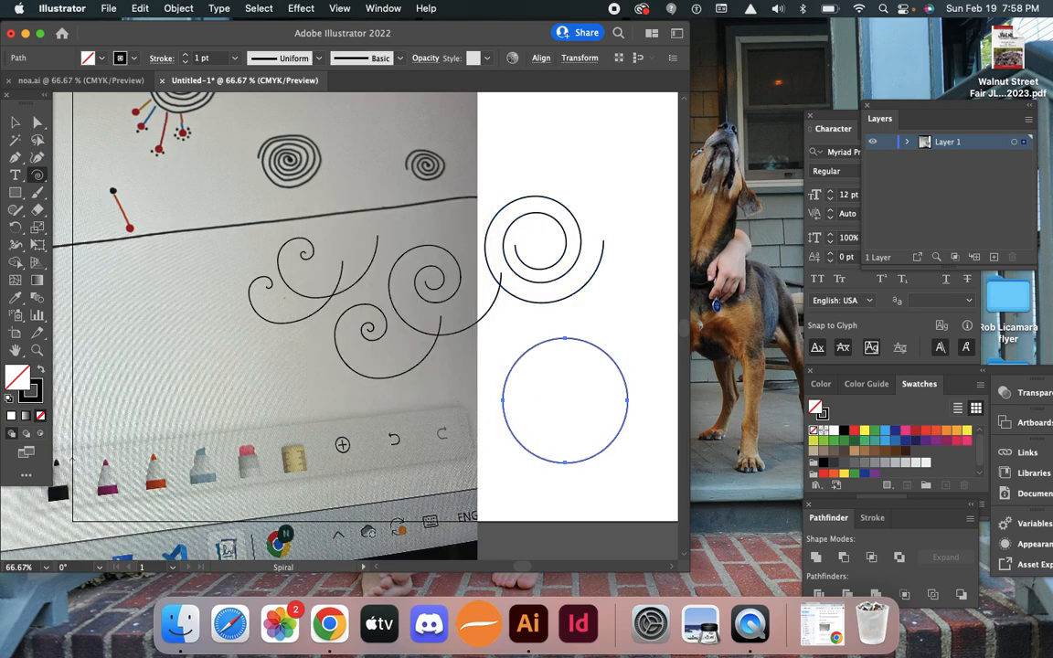
pyautogui.press('Delete')
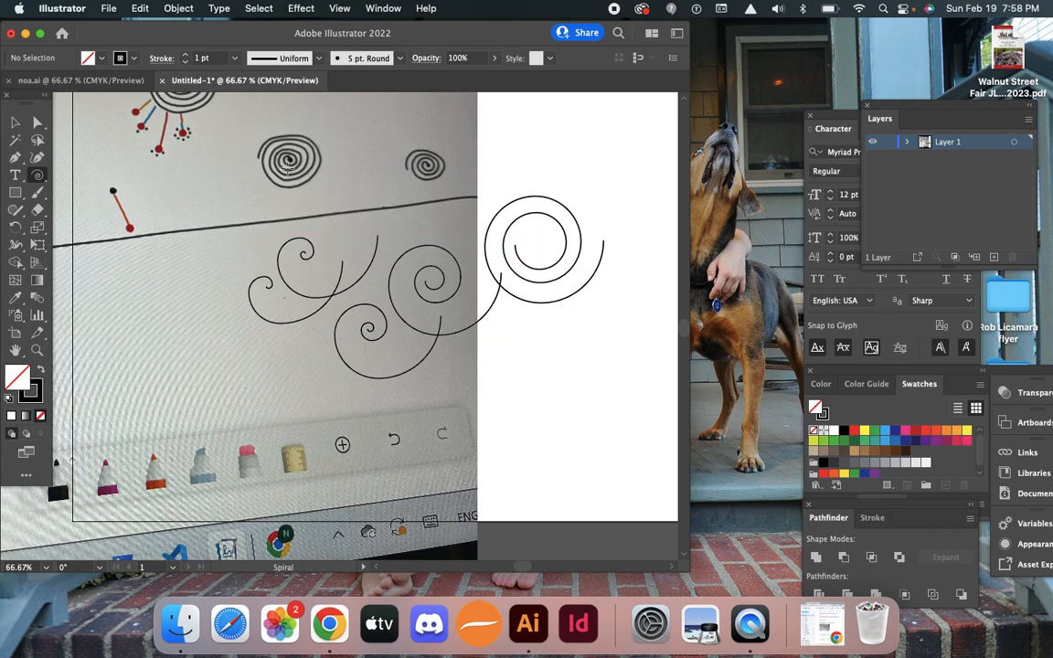
# Create a spiral on the lower white area with a 1 in radius, 85% decay and 20 segments, and deselect it.
pyautogui.click(577, 380)
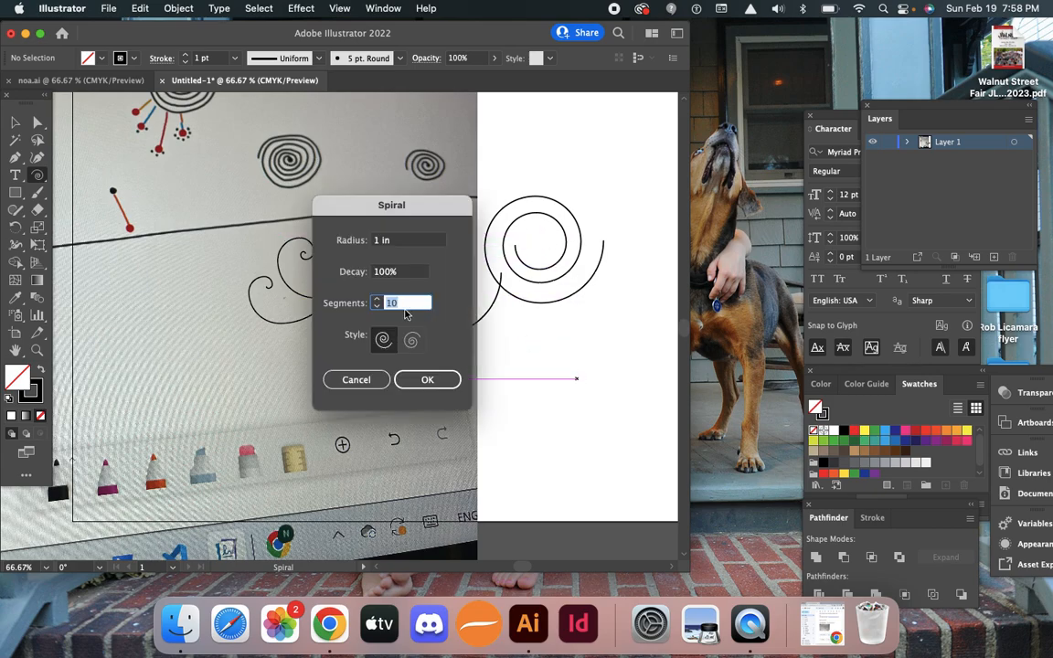
pyautogui.click(387, 276)
pyautogui.moveTo(387, 276); pyautogui.dragTo(352, 272)
pyautogui.write('8%')
pyautogui.write('5')
pyautogui.click(391, 303)
pyautogui.write('2')
pyautogui.click(433, 377)
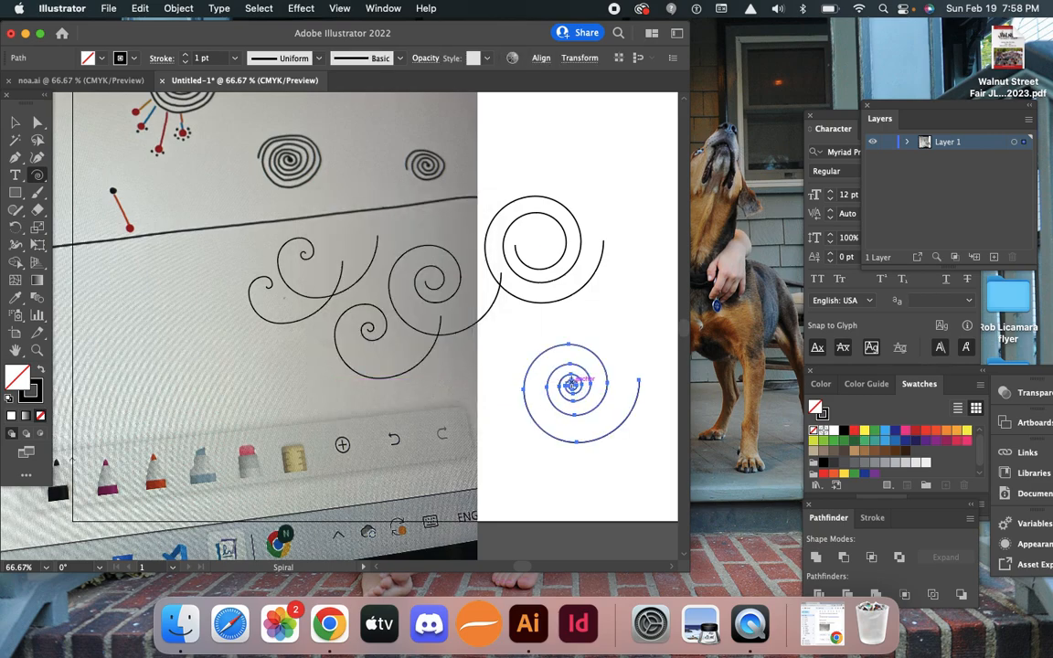
pyautogui.press('super+shift+a')
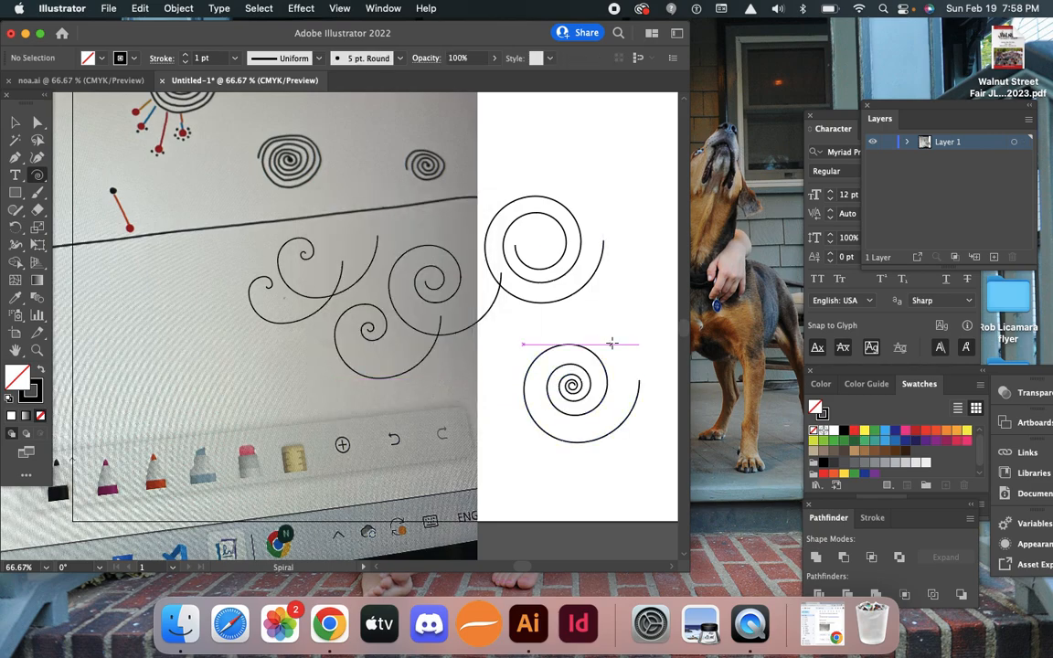
pyautogui.press('v')
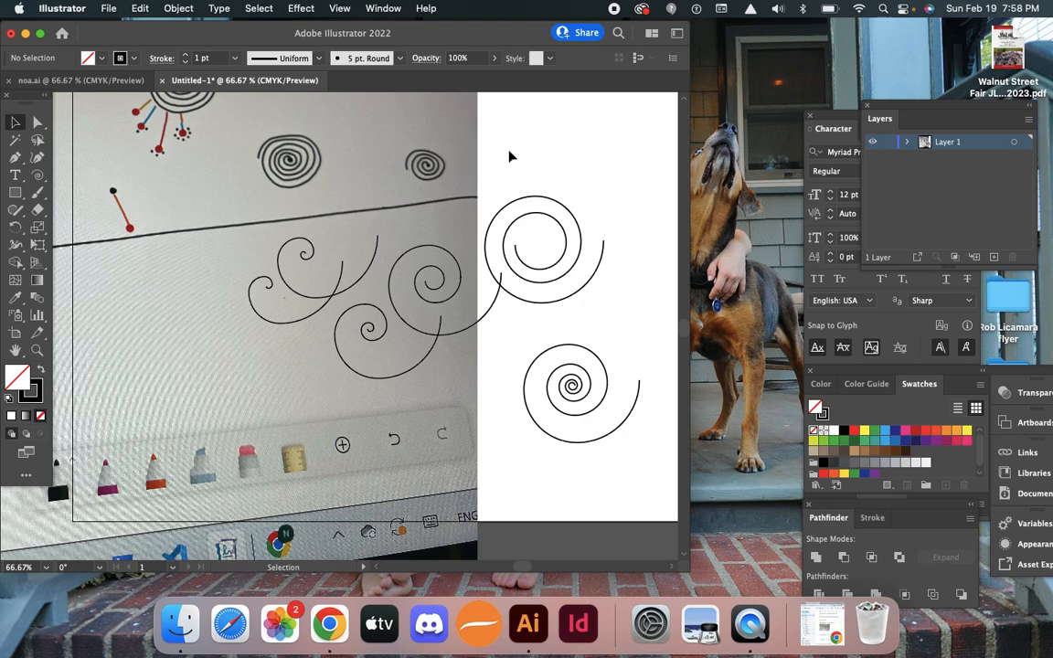
# Create a 1 in radius spiral with 90% decay and 35 segments on the upper white area, shift it slightly left and deselect it.
pyautogui.click(38, 174)
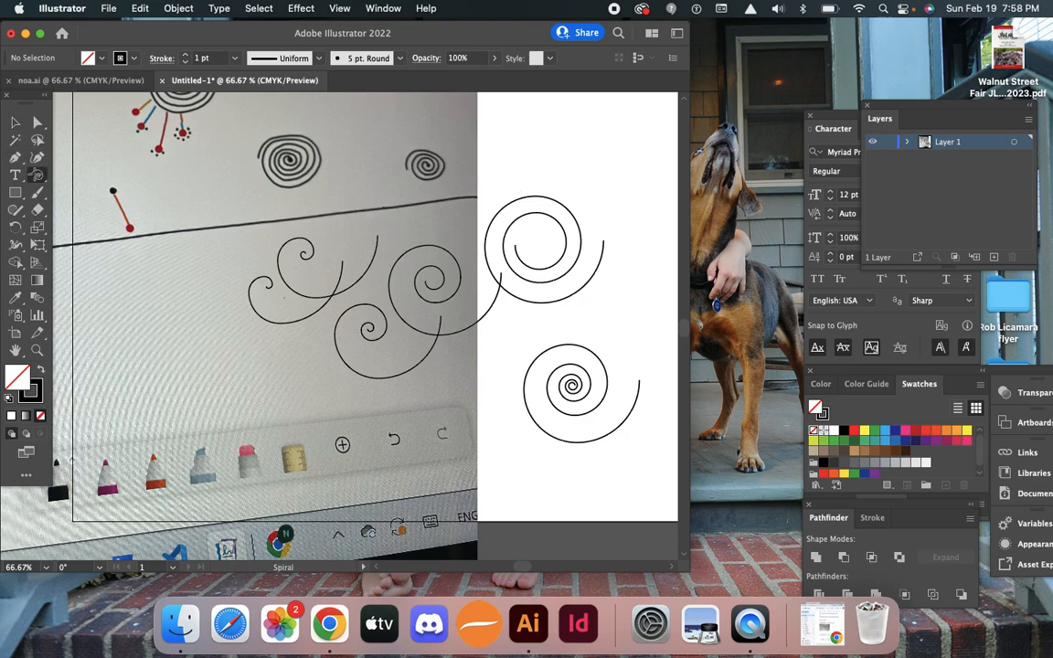
pyautogui.click(586, 192)
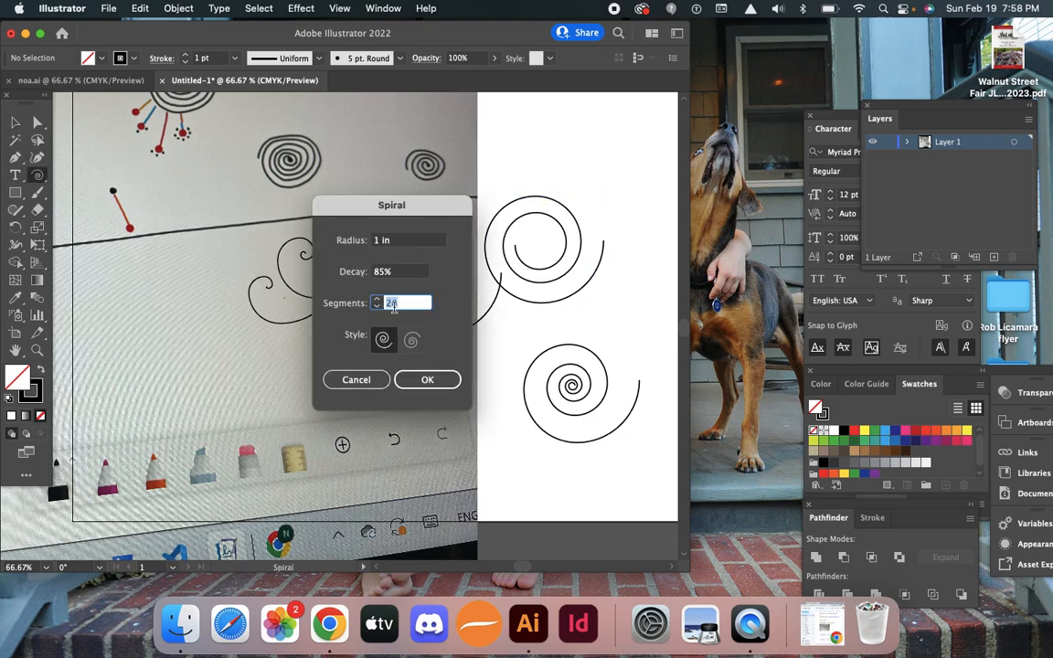
pyautogui.write('35')
pyautogui.hotkey('shift', 'Tab')
pyautogui.write('90')
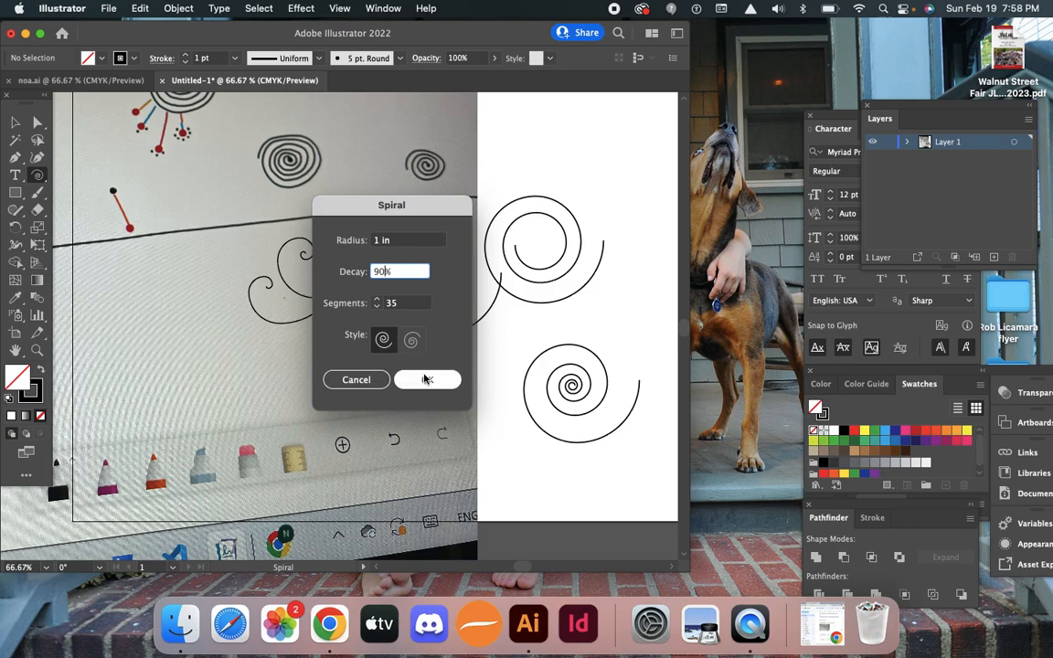
pyautogui.click(430, 380)
pyautogui.moveTo(603, 209); pyautogui.dragTo(572, 211)
pyautogui.click(602, 266)
# Change the stroke colour of the 35-segment spiral to the dark blue swatch.
pyautogui.press('z')
pyautogui.moveTo(471, 145); pyautogui.dragTo(586, 304)
pyautogui.moveTo(610, 343); pyautogui.dragTo(562, 343)
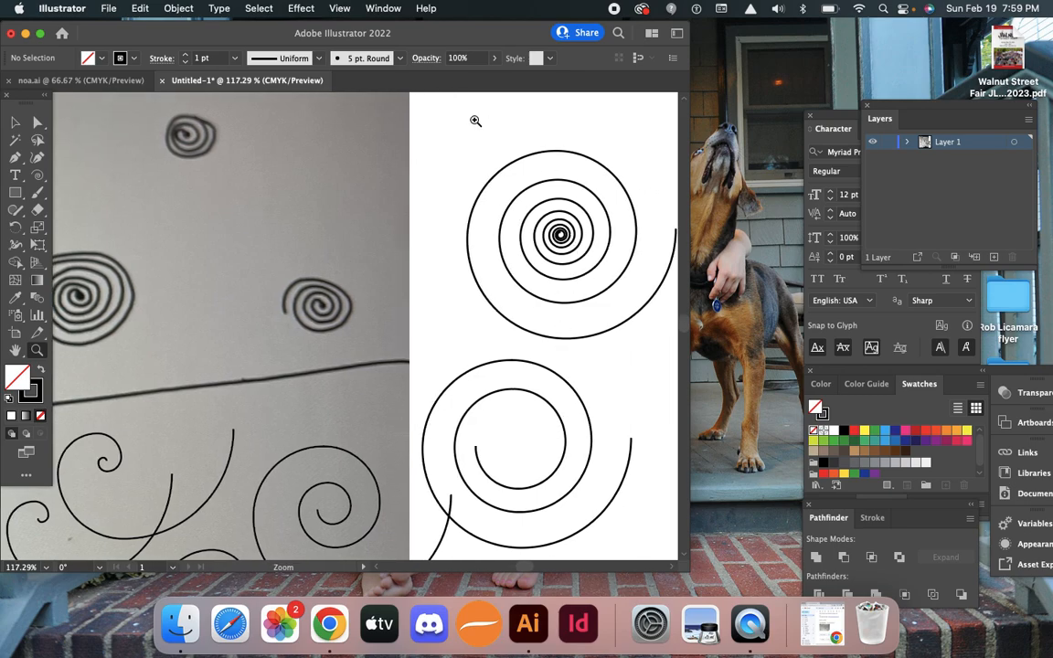
pyautogui.click(13, 123)
pyautogui.click(558, 182)
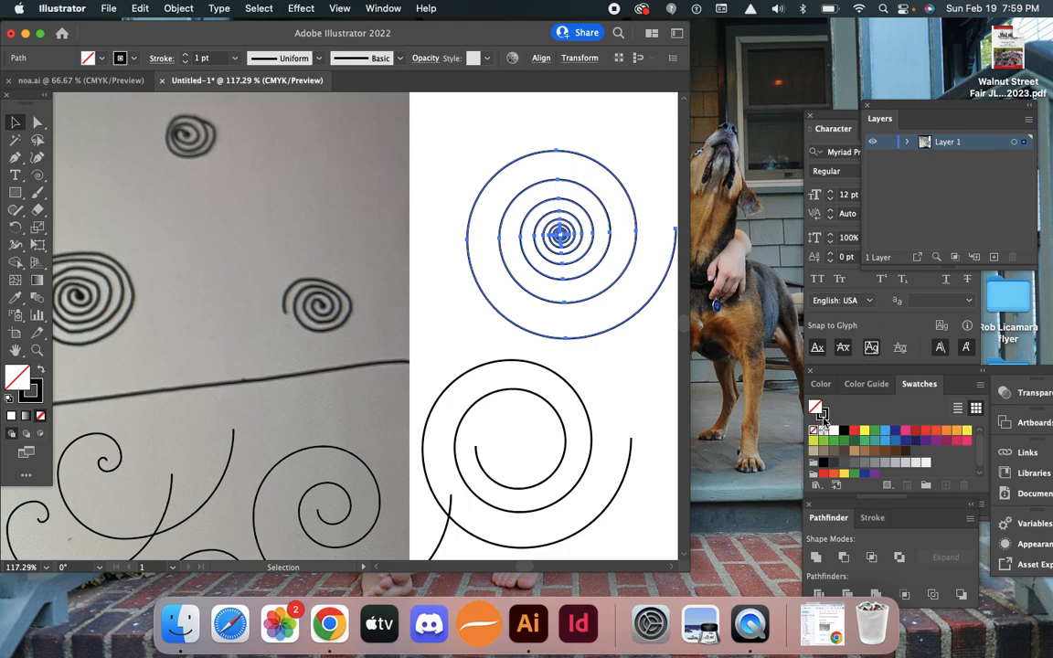
pyautogui.click(823, 418)
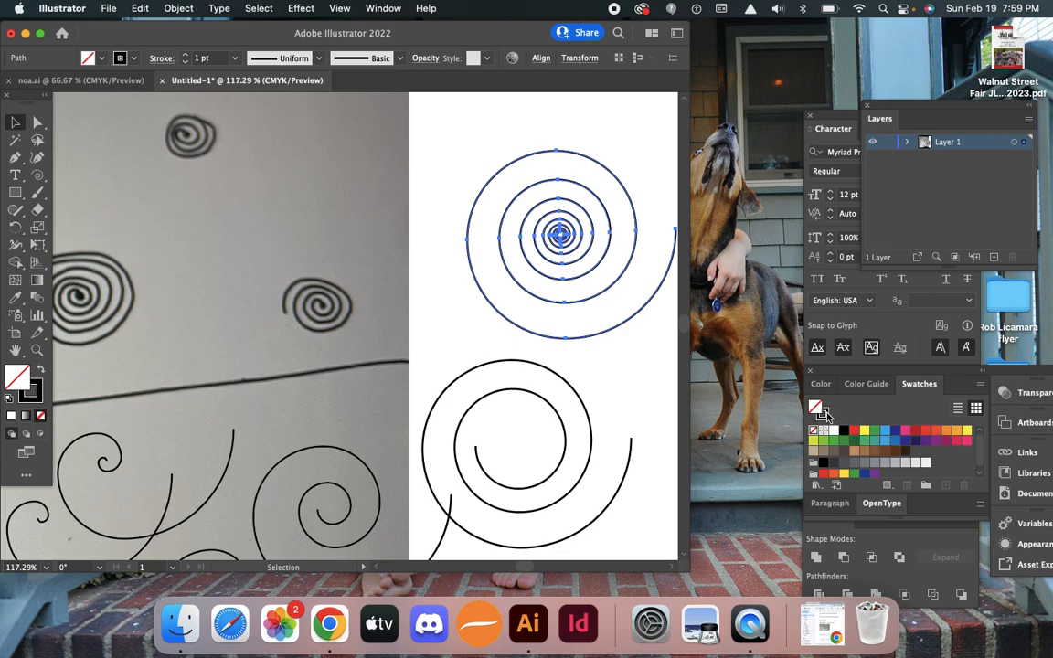
pyautogui.click(822, 414)
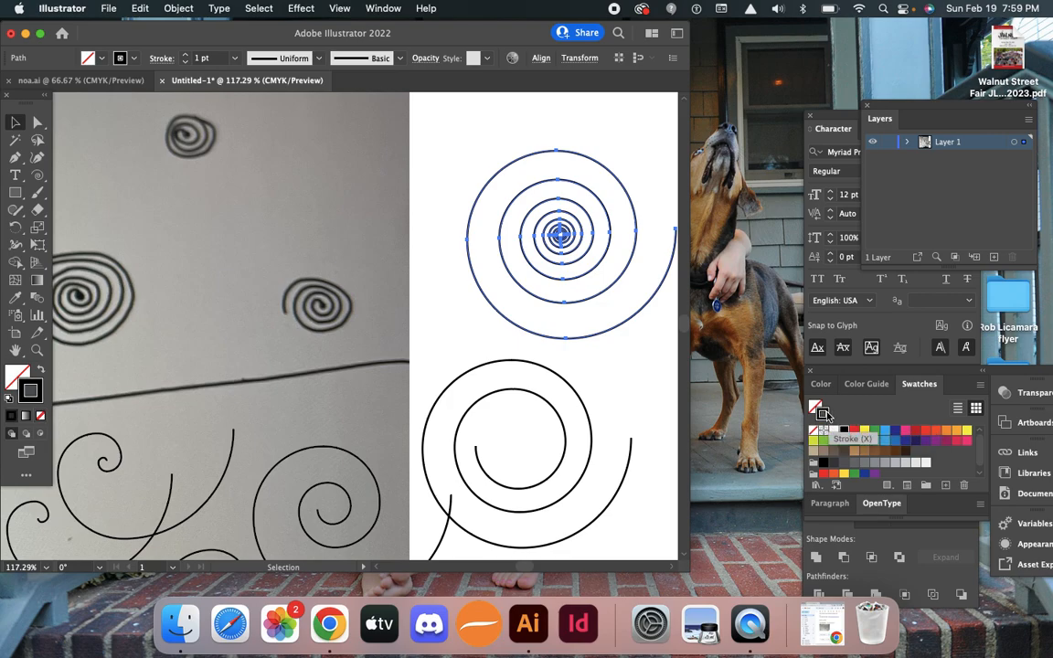
pyautogui.click(854, 429)
pyautogui.click(895, 431)
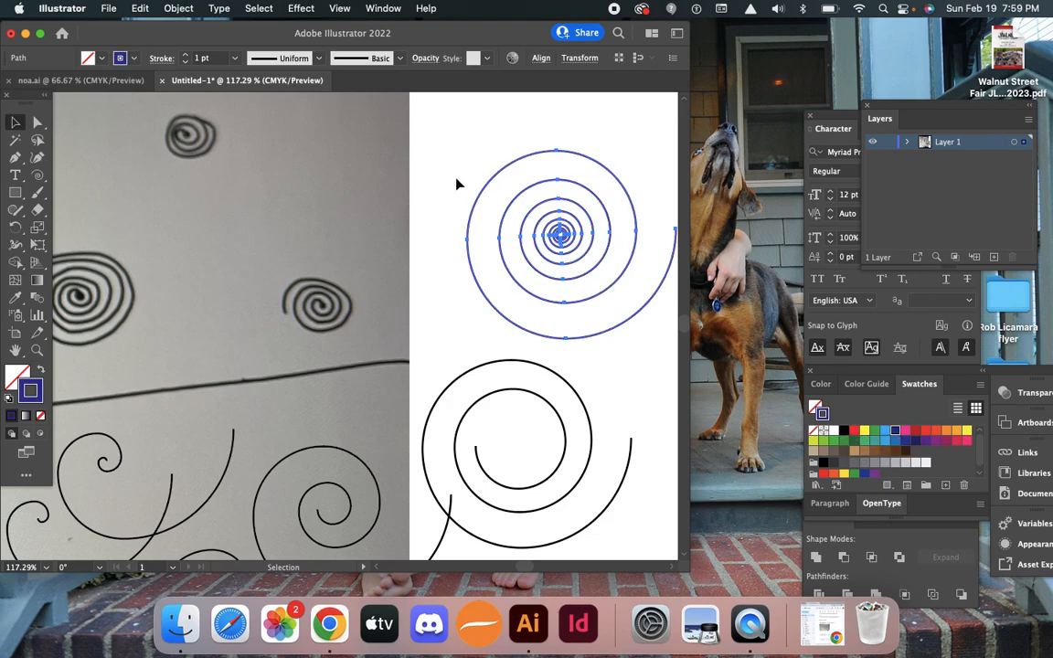
# Set the stroke weight of the 35-segment spiral to 0.5 pt and deselect it.
pyautogui.click(234, 57)
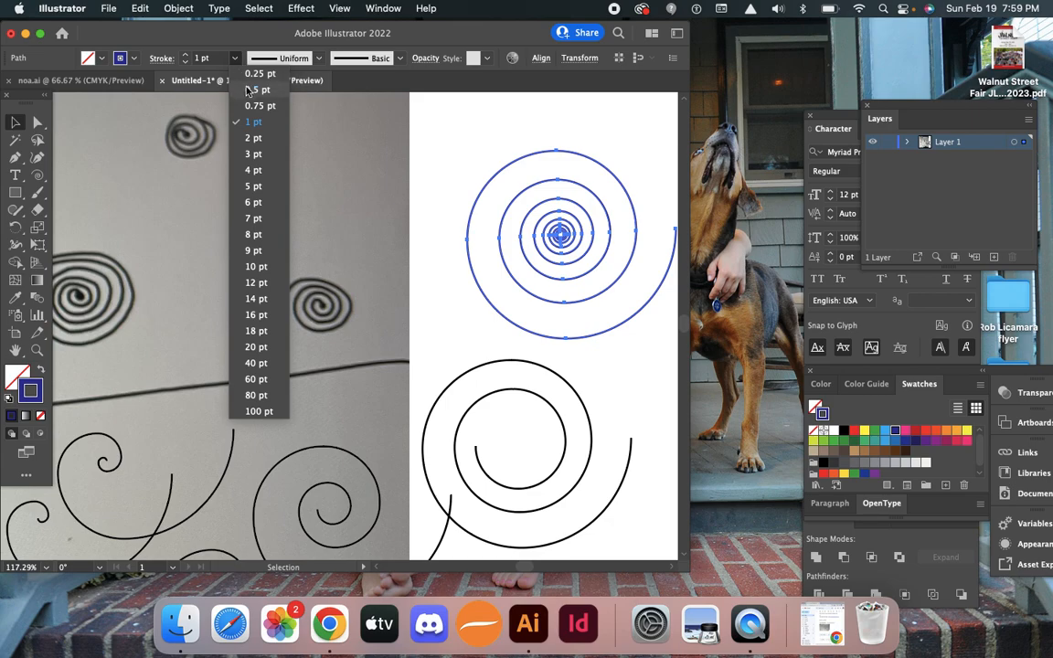
pyautogui.click(256, 89)
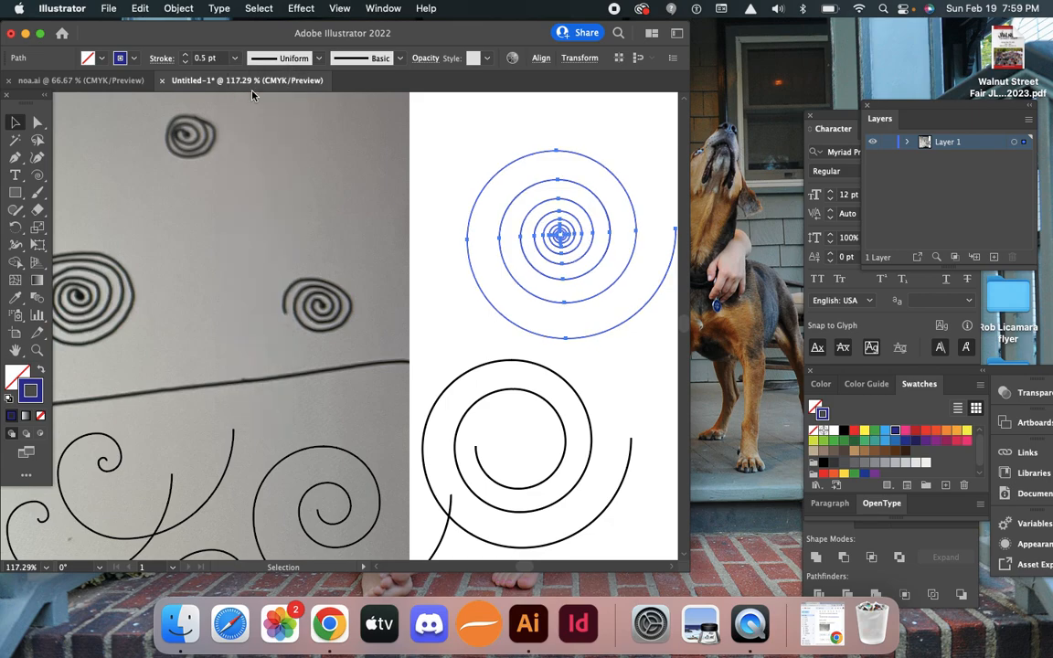
pyautogui.click(521, 136)
# Inspect the centre of the 35-segment spiral up close, set its stroke colour to black, and fit the artboard in view.
pyautogui.keyDown('super'); pyautogui.click(565, 240); pyautogui.keyUp('super')
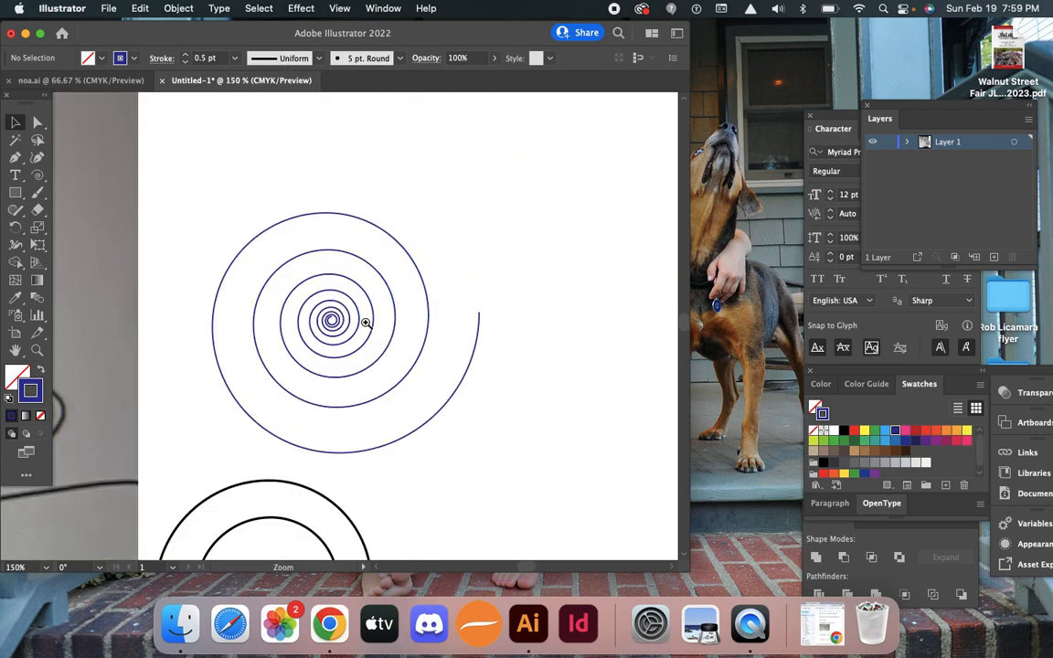
pyautogui.keyDown('super'); pyautogui.click(366, 323); pyautogui.keyUp('super')
pyautogui.keyDown('super'); pyautogui.click(298, 341); pyautogui.keyUp('super')
pyautogui.keyDown('super'); pyautogui.click(298, 340); pyautogui.keyUp('super')
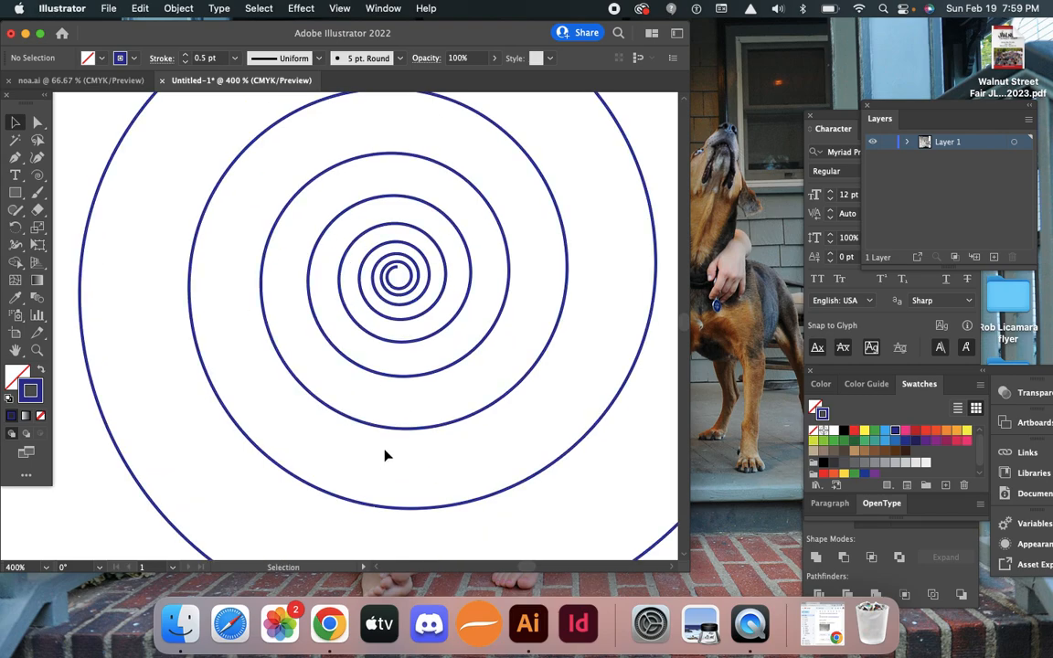
pyautogui.click(298, 243)
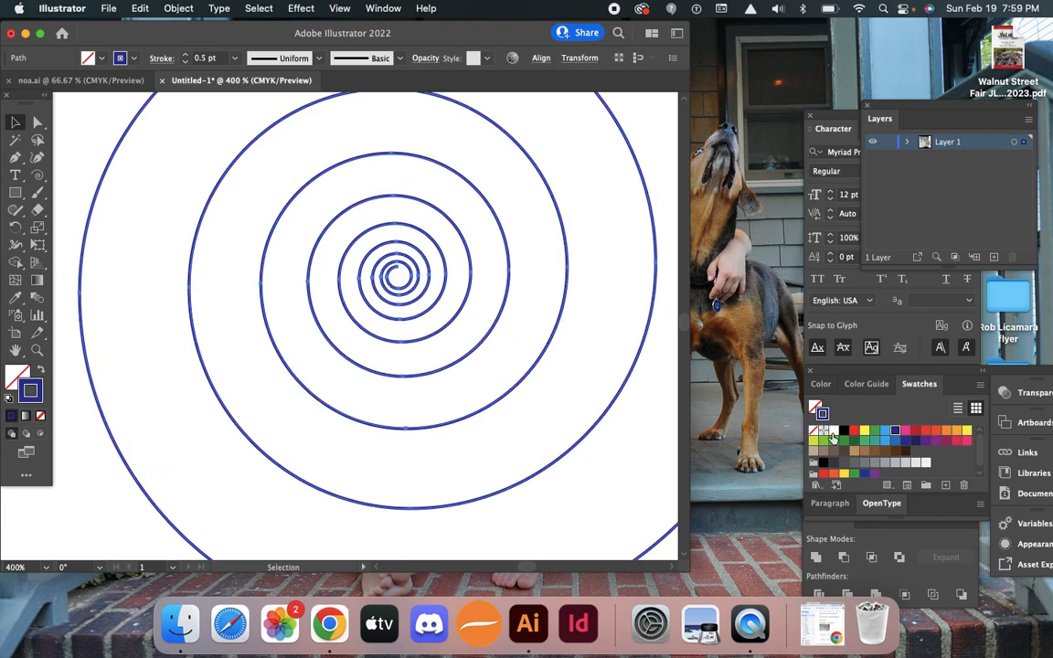
pyautogui.click(844, 430)
pyautogui.click(645, 457)
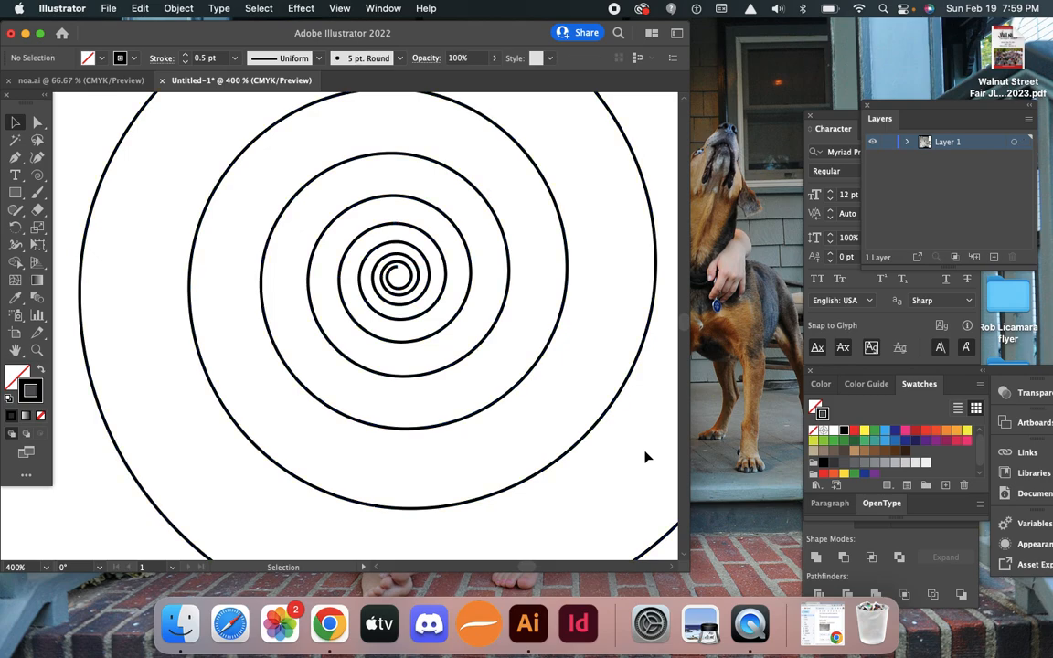
pyautogui.press('super+0')
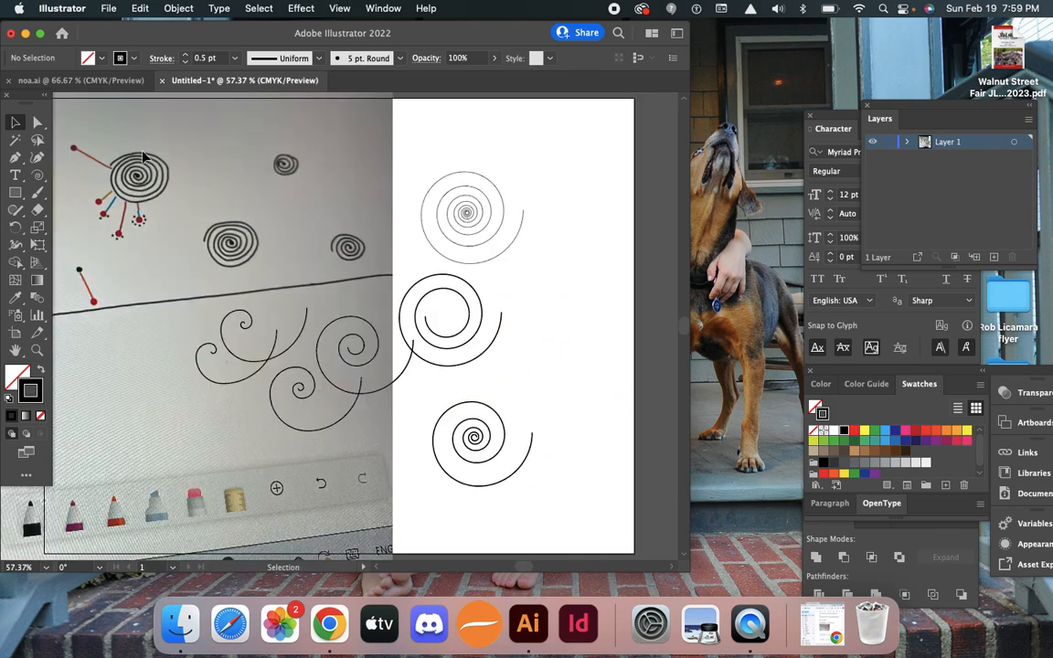
# Enlarge the document window, move the smallest spiral slightly up and left, and select the upper row of overlapping spirals.
pyautogui.click(39, 34)
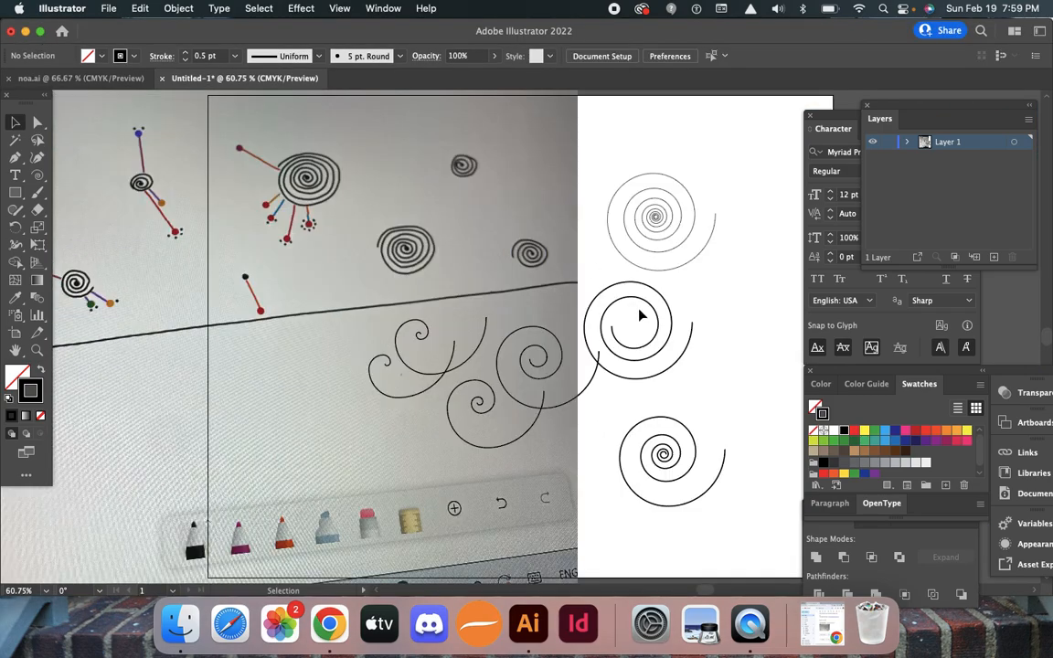
pyautogui.moveTo(375, 366); pyautogui.dragTo(346, 350)
pyautogui.moveTo(290, 373); pyautogui.dragTo(716, 352)
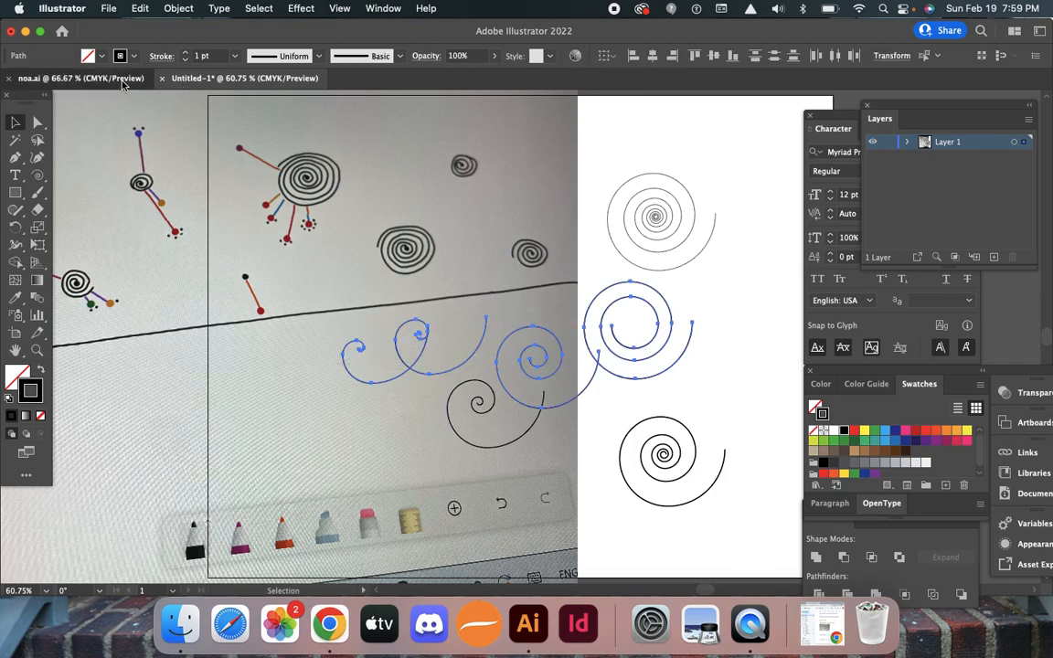
# Switch to the noa.ai document and enlarge the upper spiral proportionally freehand with the Scale tool to about 304%.
pyautogui.click(82, 78)
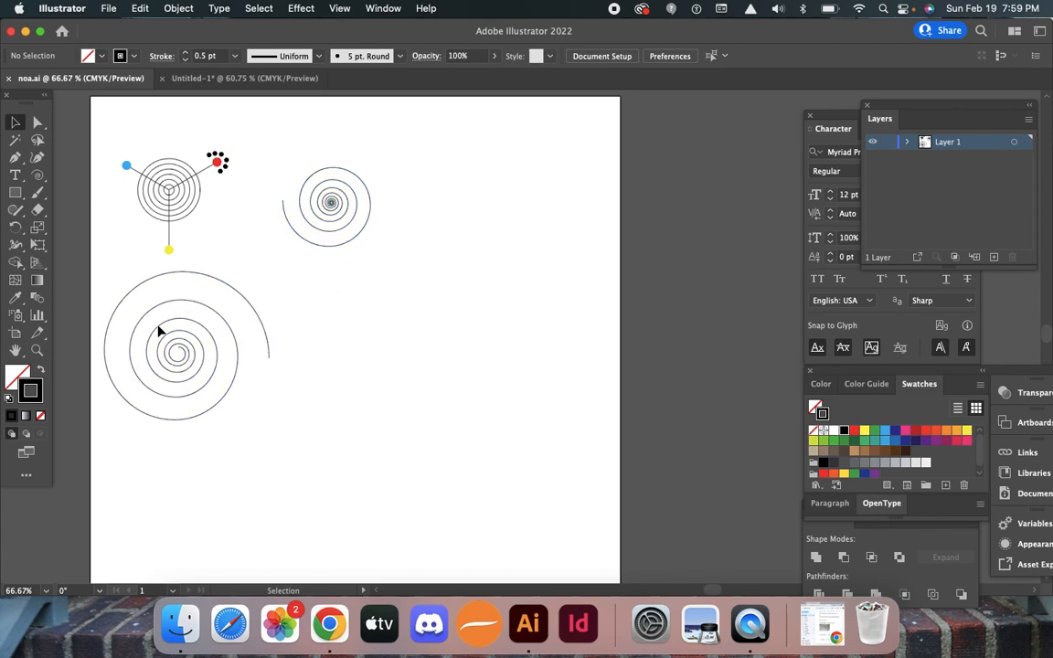
pyautogui.click(370, 205)
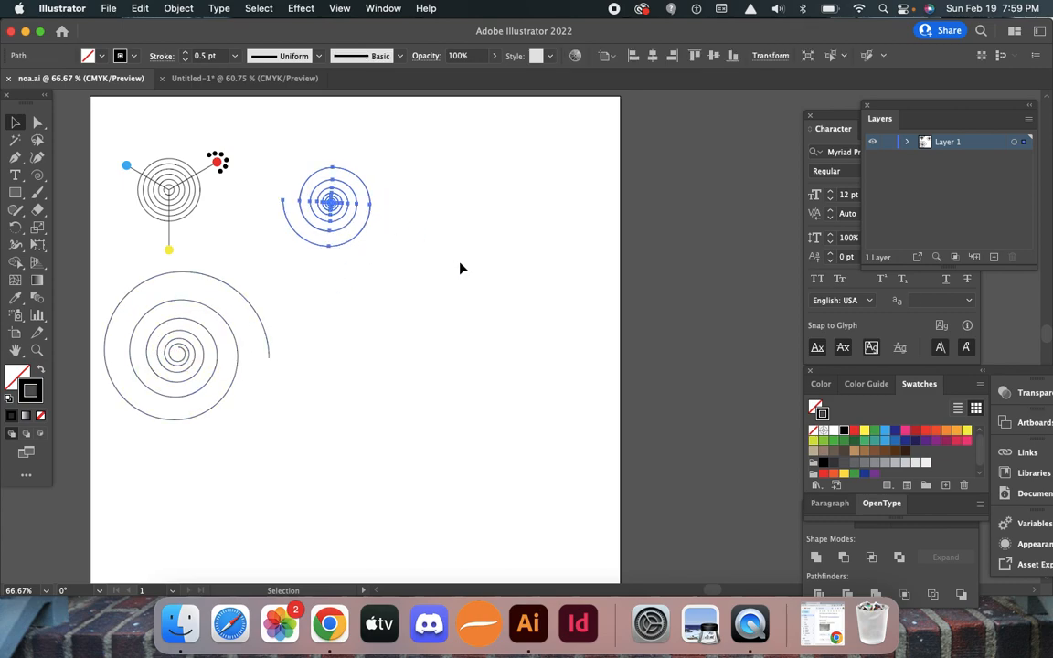
pyautogui.click(37, 227)
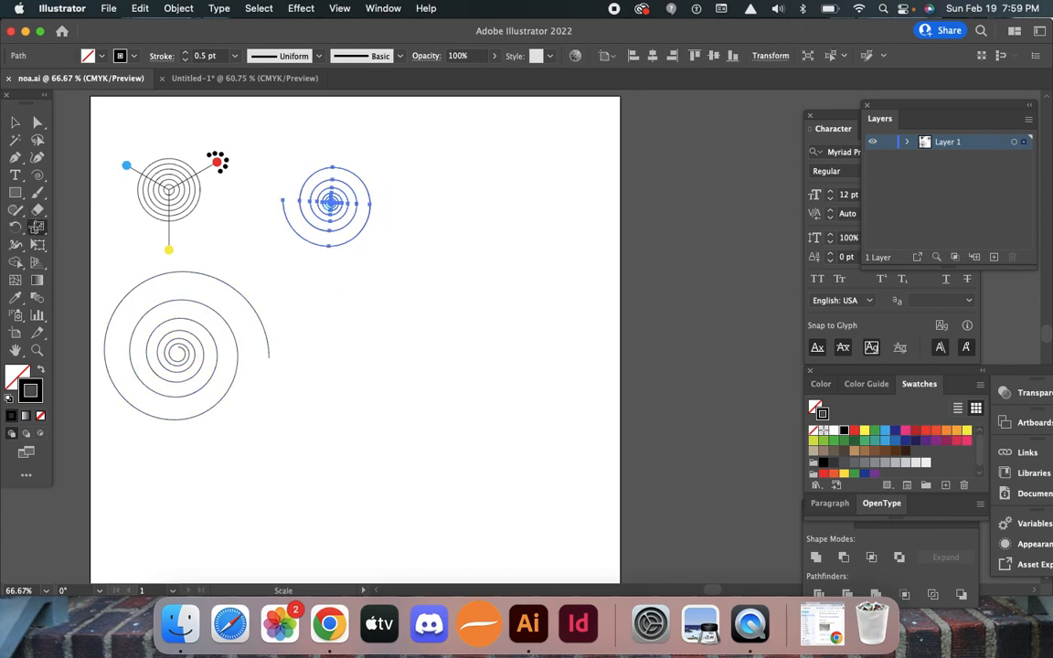
pyautogui.moveTo(38, 226); pyautogui.dragTo(66, 228)
pyautogui.moveTo(358, 234)
pyautogui.mouseDown()
pyautogui.moveTo(428, 277)
pyautogui.moveTo(416, 315)
pyautogui.moveTo(492, 318)
pyautogui.moveTo(370, 268)
pyautogui.moveTo(483, 336)
pyautogui.moveTo(425, 284)
pyautogui.mouseUp()
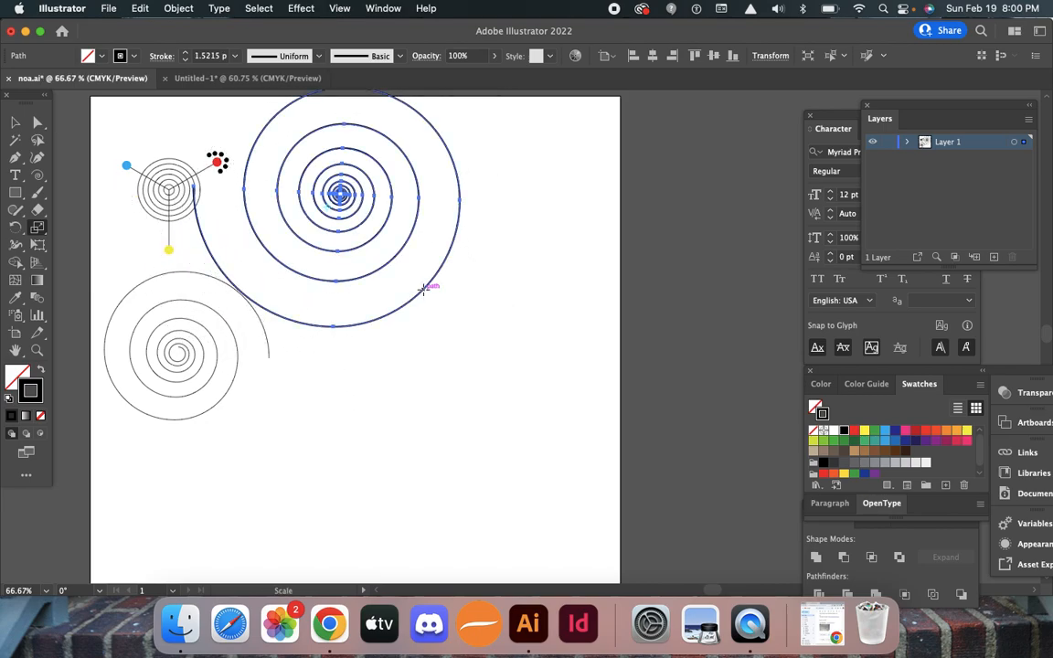
# Scale the enlarged spiral uniformly to 50% and deselect it.
pyautogui.press('Return')
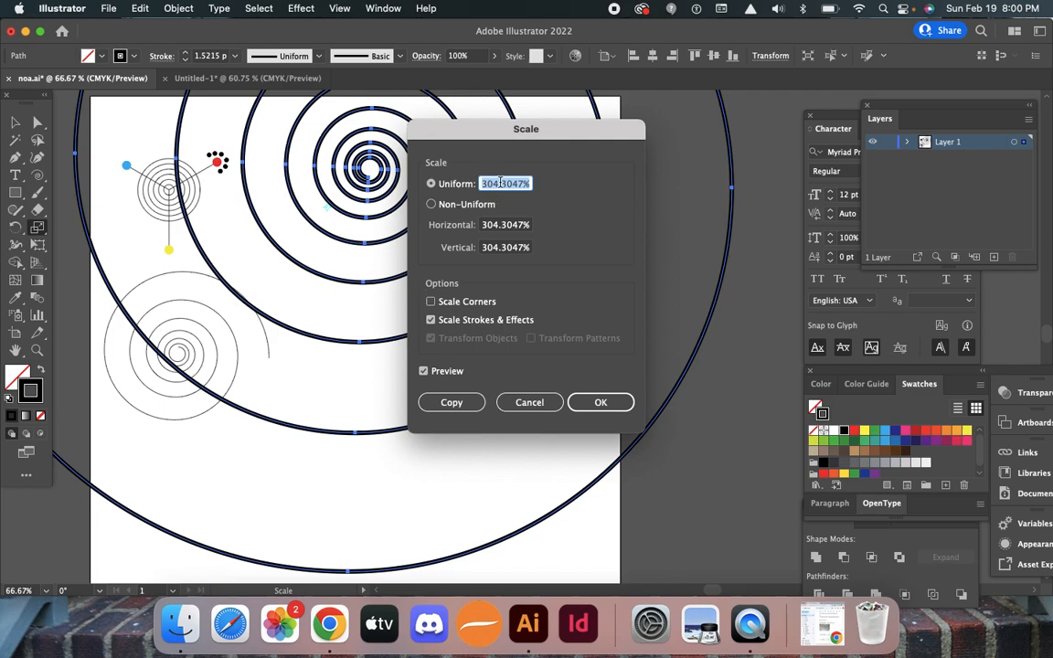
pyautogui.write('50')
pyautogui.press('Return')
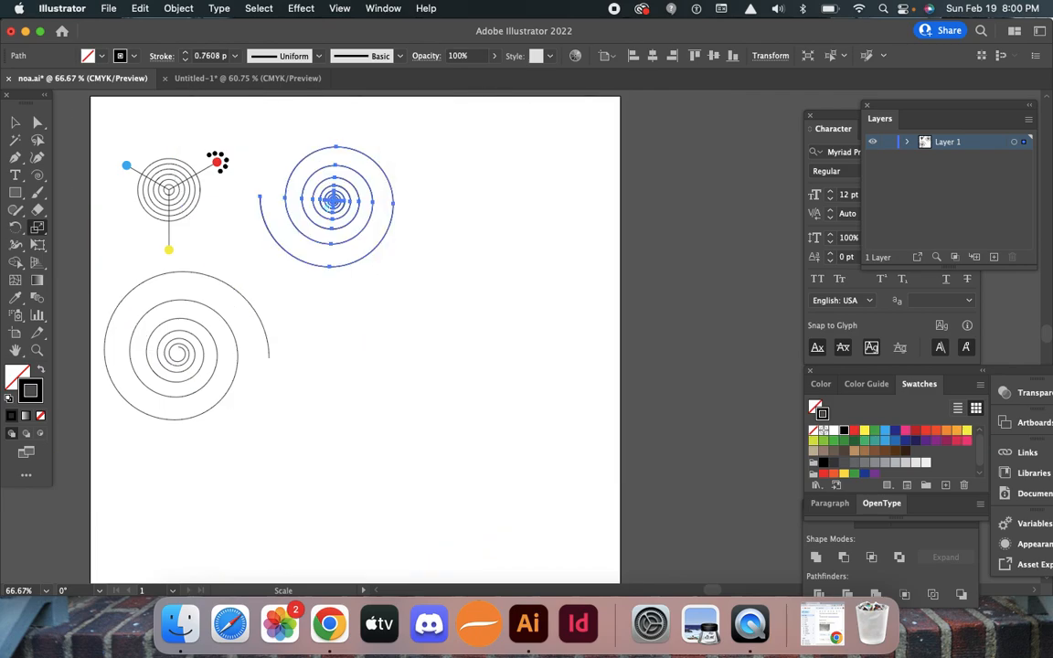
pyautogui.press('v')
pyautogui.click(430, 311)
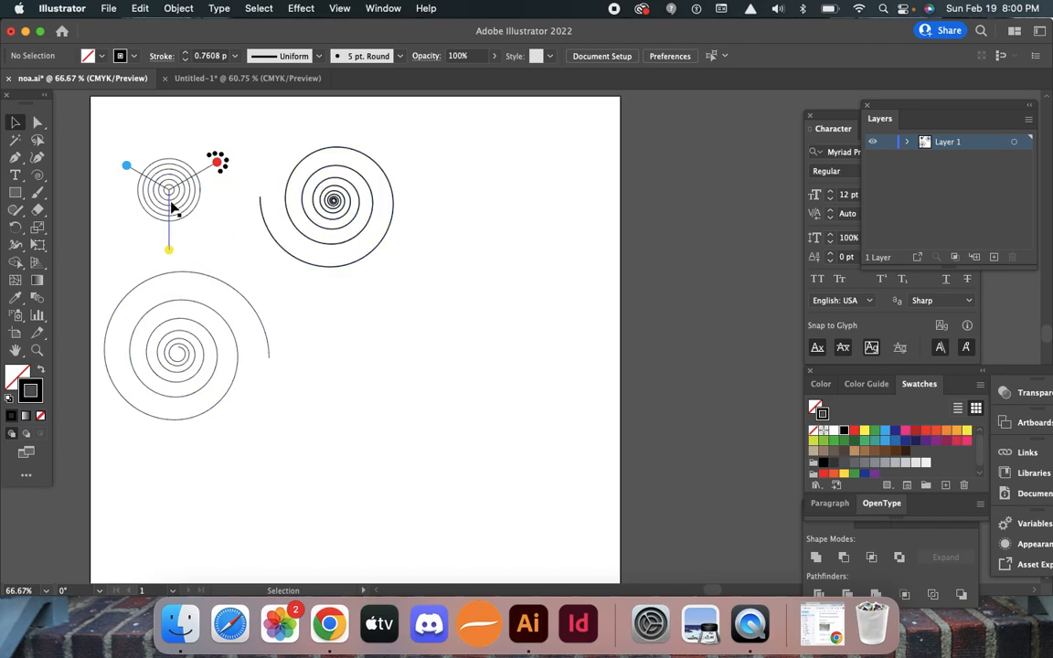
# Return to the Untitled-1 document, delete all spirals except the thin 35-segment one, and move that one up near the artboard's upper edge.
pyautogui.click(208, 79)
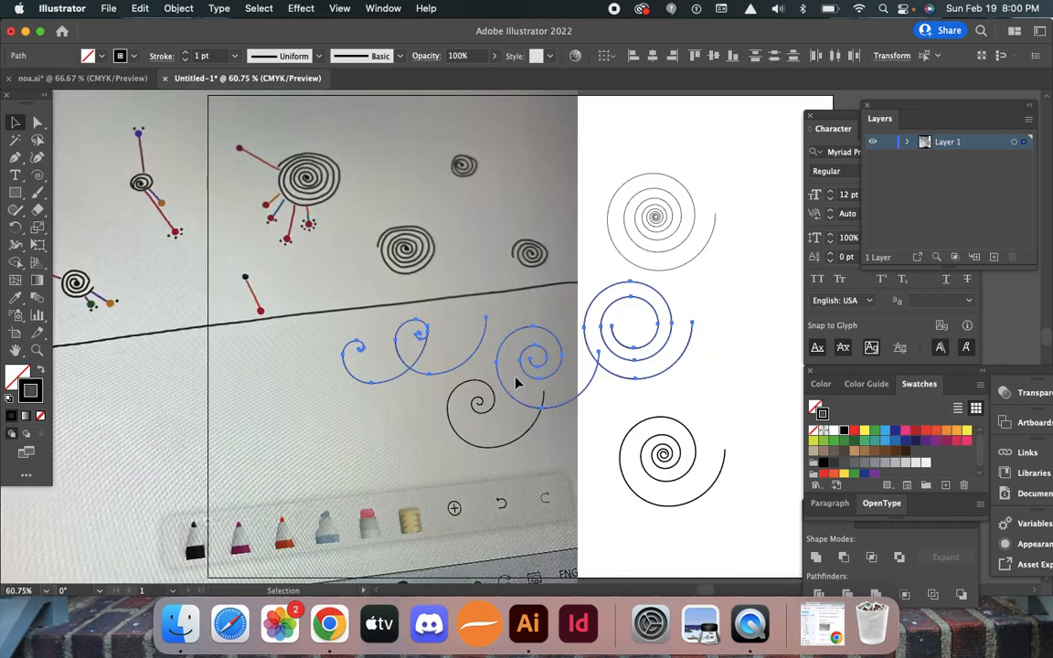
pyautogui.moveTo(304, 372); pyautogui.dragTo(764, 517)
pyautogui.press('Delete')
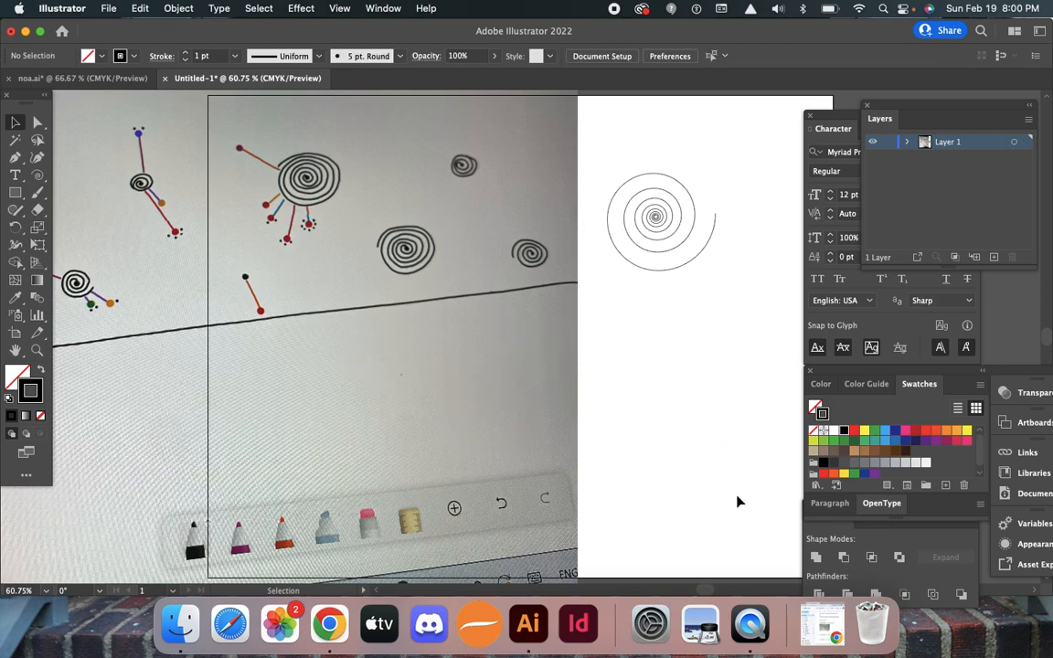
pyautogui.moveTo(660, 253); pyautogui.dragTo(649, 198)
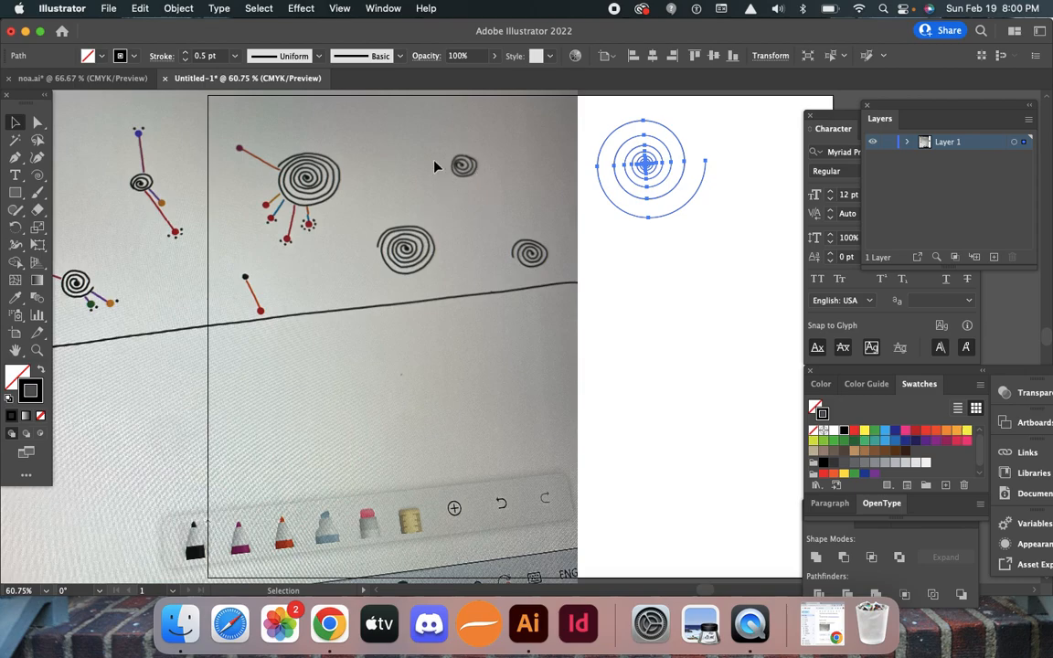
pyautogui.click(722, 297)
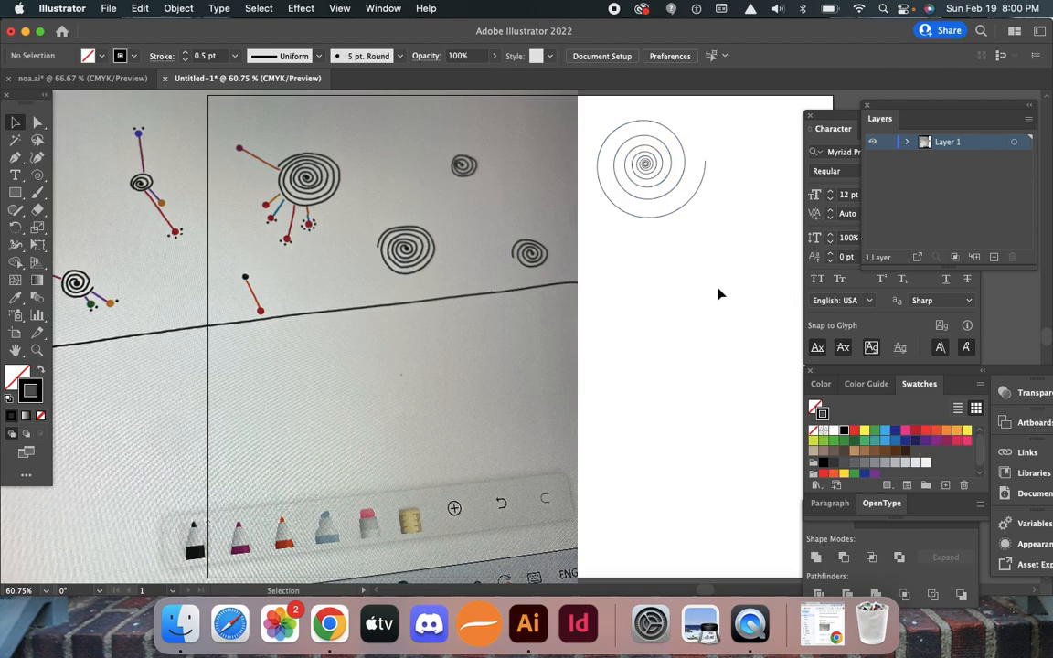
# Start a polar grid in the white area below the spiral, with a width of 1 in and a height of 1 in.
pyautogui.click(37, 175)
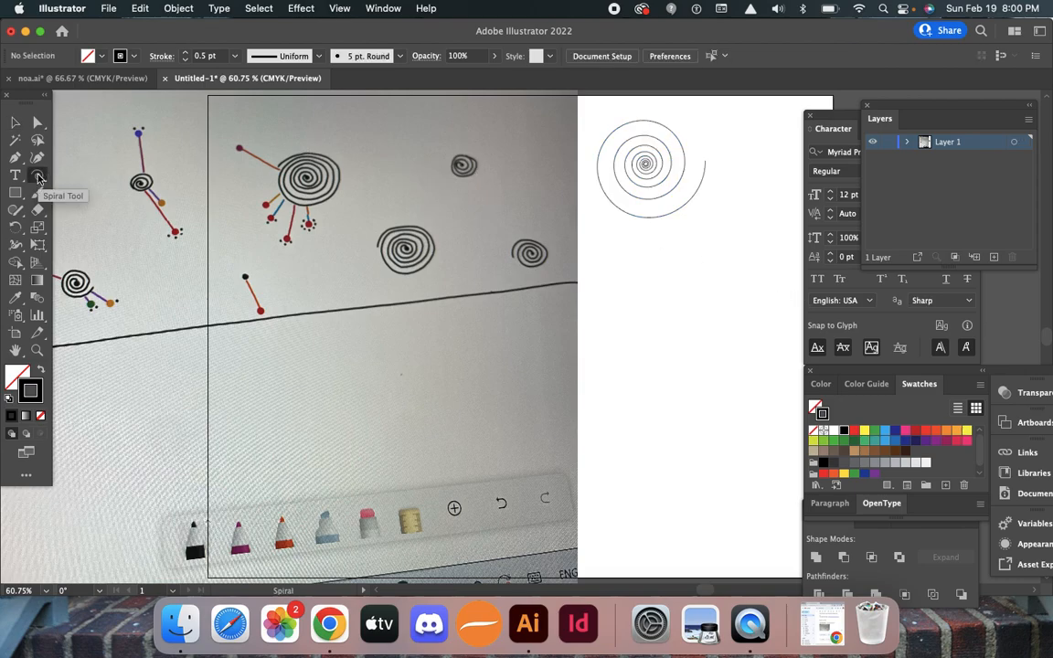
pyautogui.moveTo(39, 179); pyautogui.dragTo(112, 248)
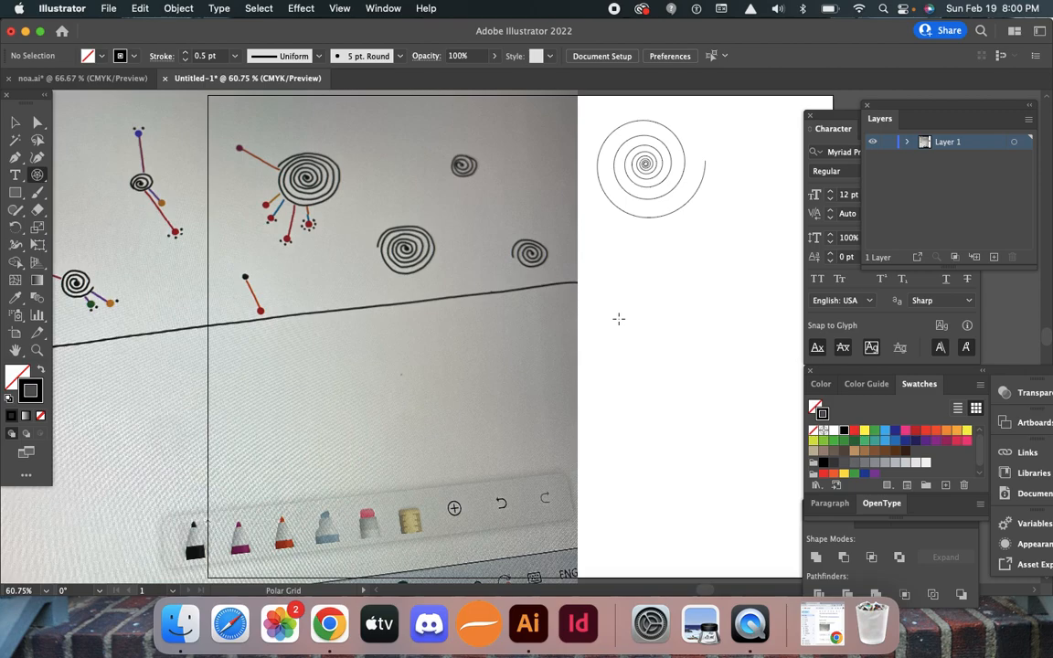
pyautogui.click(667, 352)
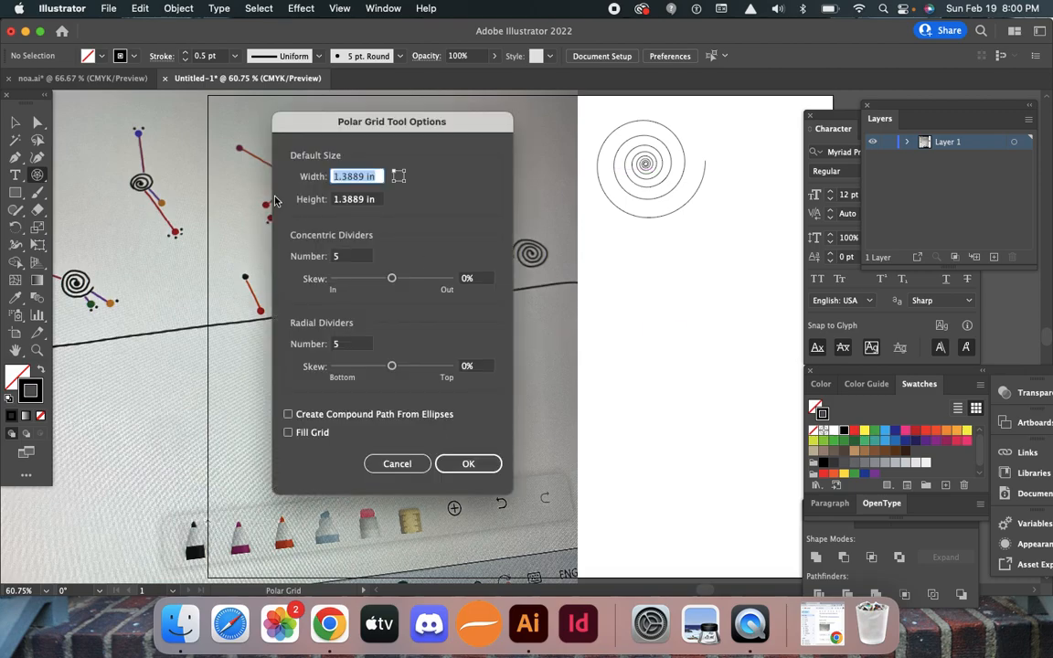
pyautogui.write('1')
pyautogui.press('Tab')
pyautogui.write('1')
pyautogui.press('Tab')
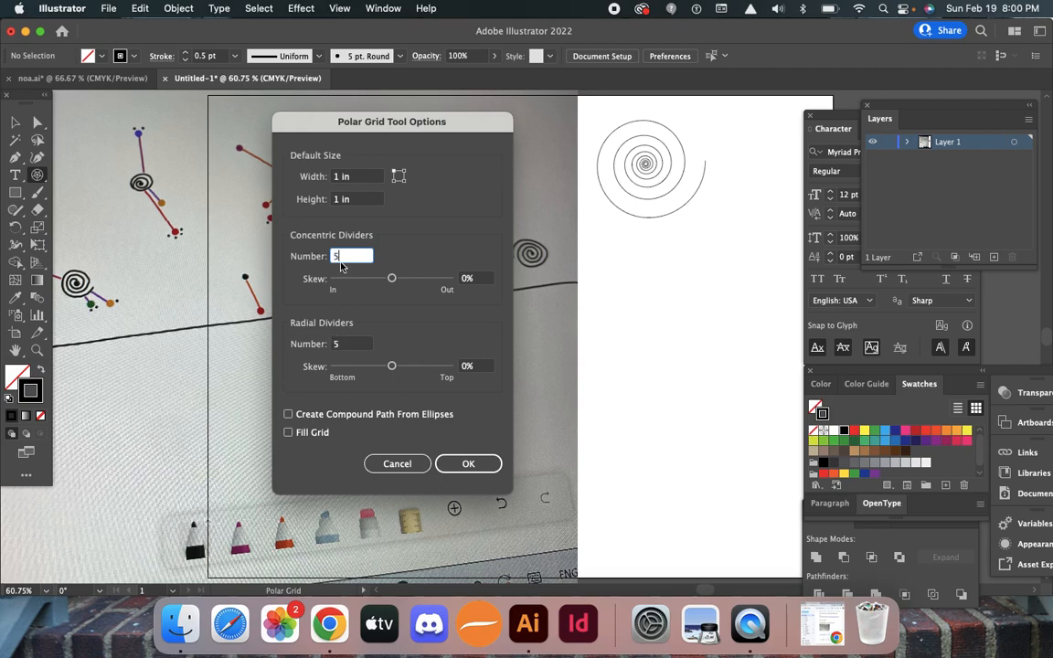
# Set the radial dividers to 3, keep 5 concentric dividers, and create the polar grid.
pyautogui.click(340, 345)
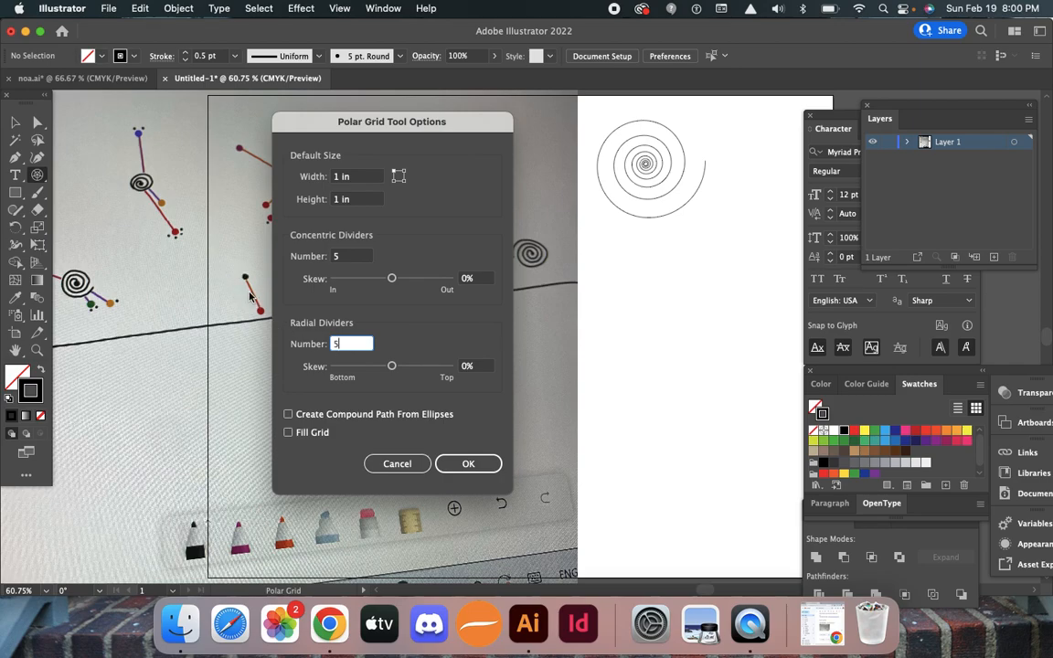
pyautogui.click(344, 346)
pyautogui.click(350, 259)
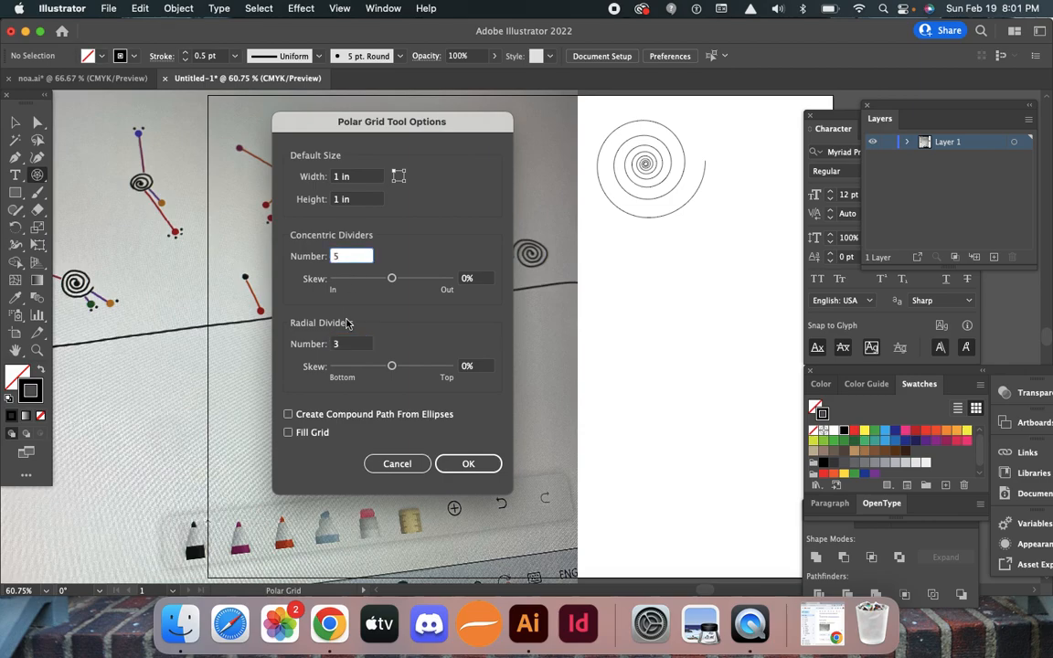
pyautogui.click(347, 344)
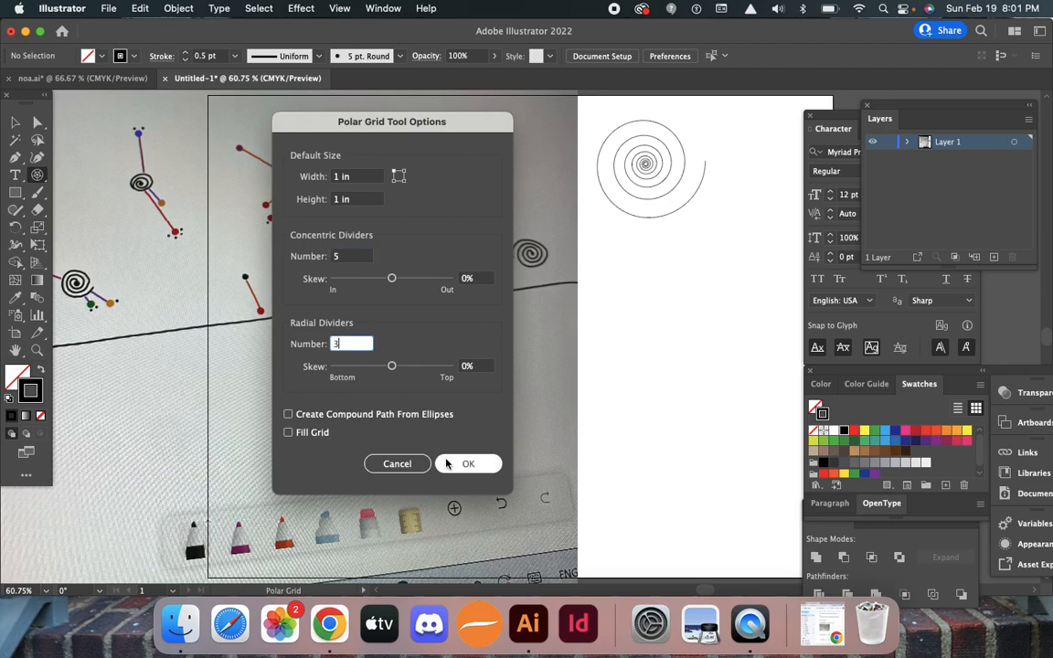
pyautogui.click(472, 472)
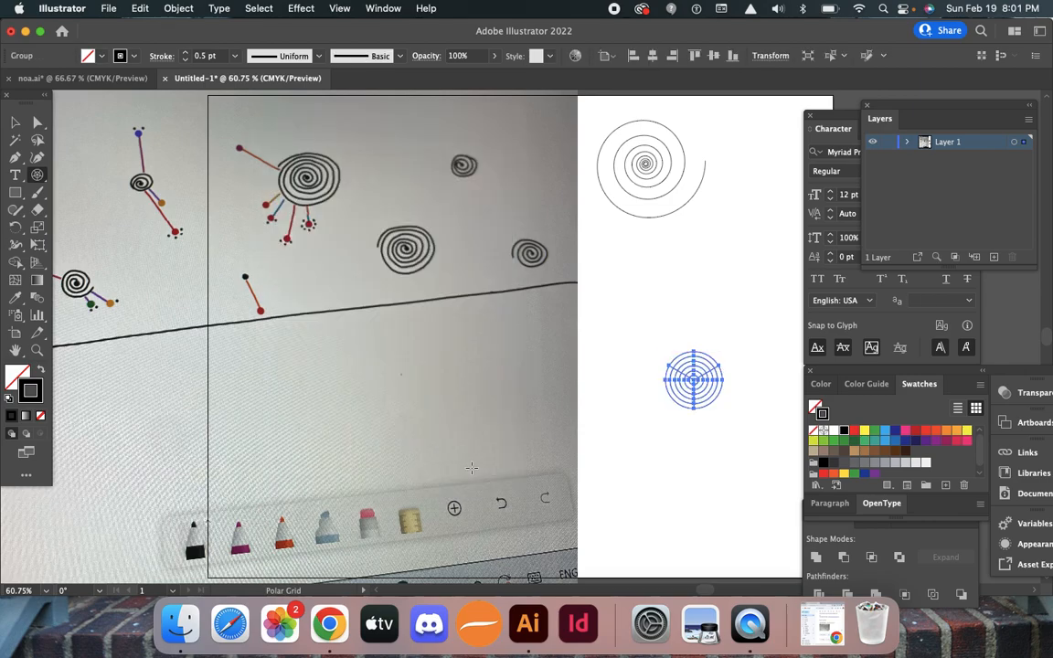
# Scale the polar grid uniformly to 200% and deselect it.
pyautogui.press('s')
pyautogui.press('Return')
pyautogui.write('200')
pyautogui.press('Return')
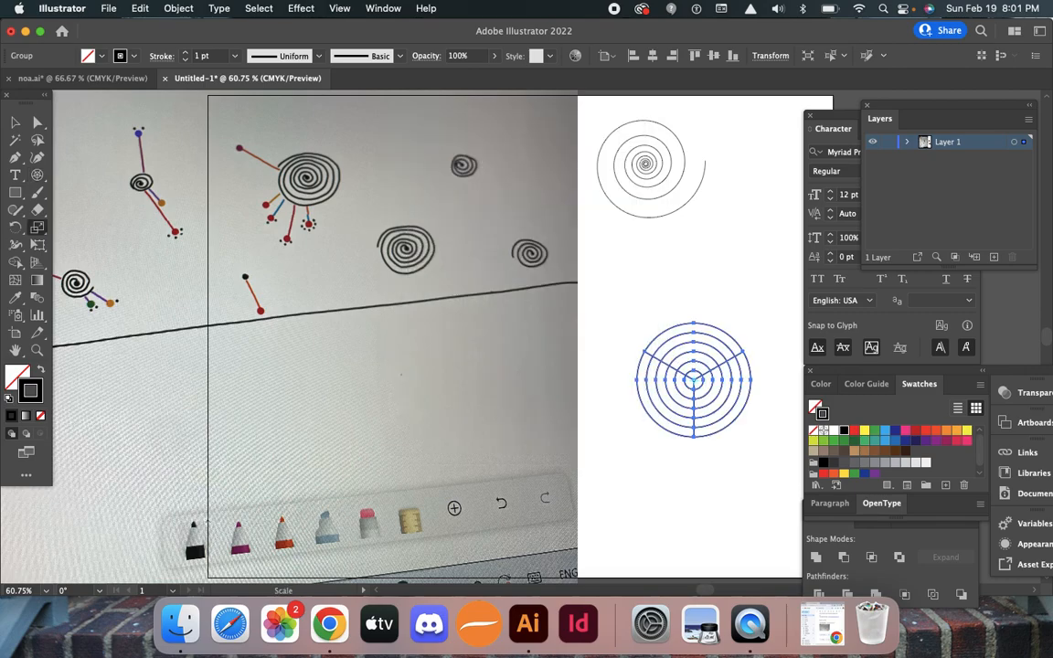
pyautogui.press('v')
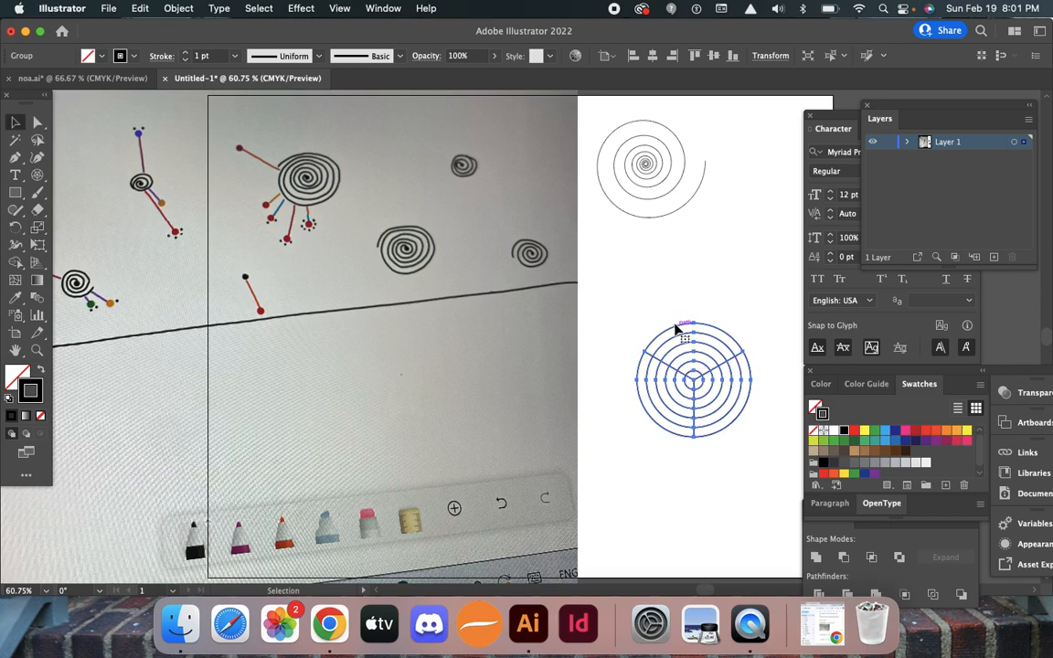
pyautogui.click(703, 302)
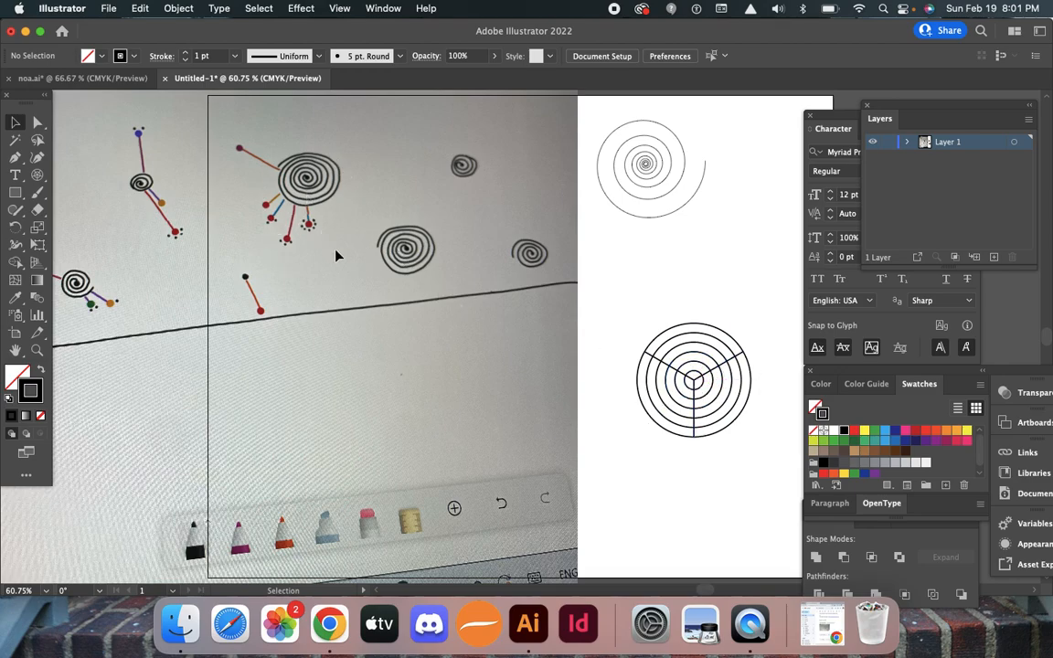
# Move the polar grid up to just below the spiral, select each shape in turn to compare them, and clear the selection.
pyautogui.click(703, 355)
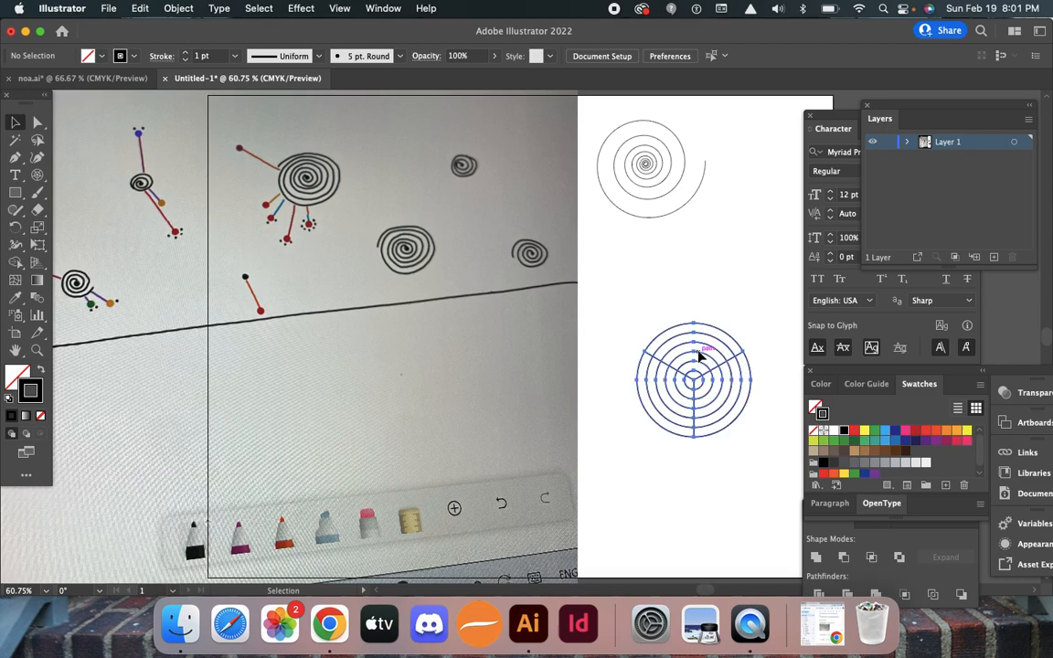
pyautogui.moveTo(703, 354); pyautogui.dragTo(674, 288)
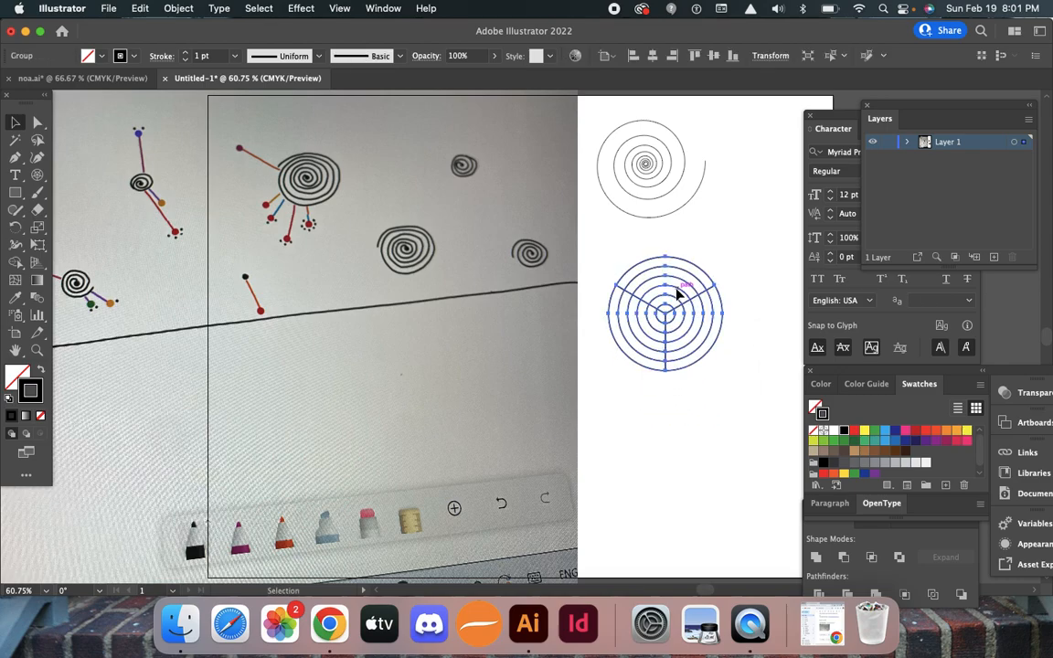
pyautogui.click(663, 201)
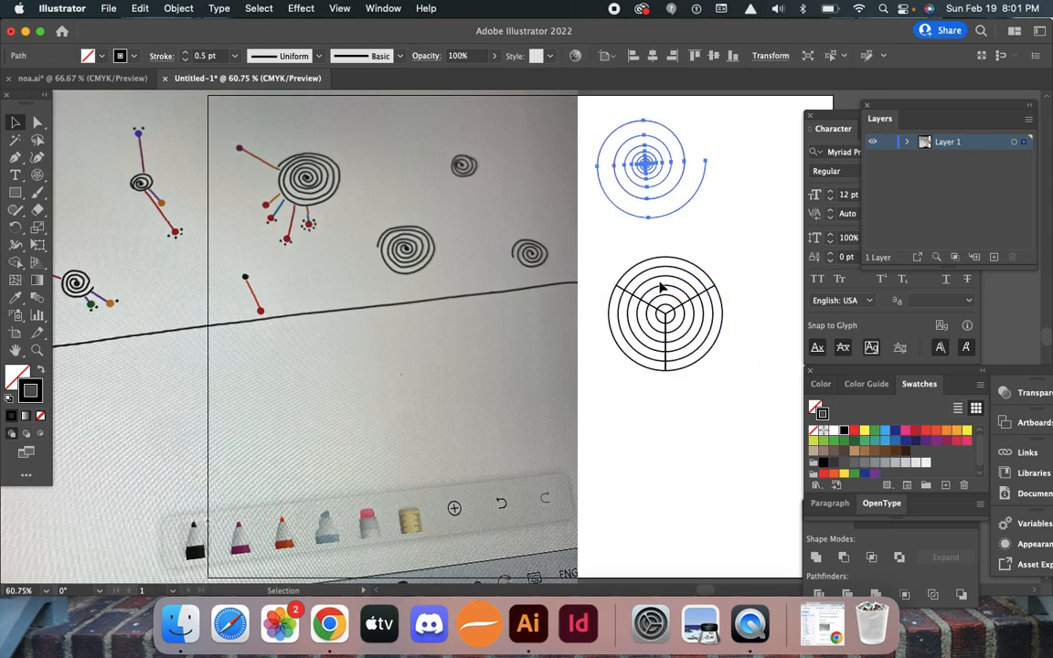
pyautogui.click(661, 239)
pyautogui.click(660, 280)
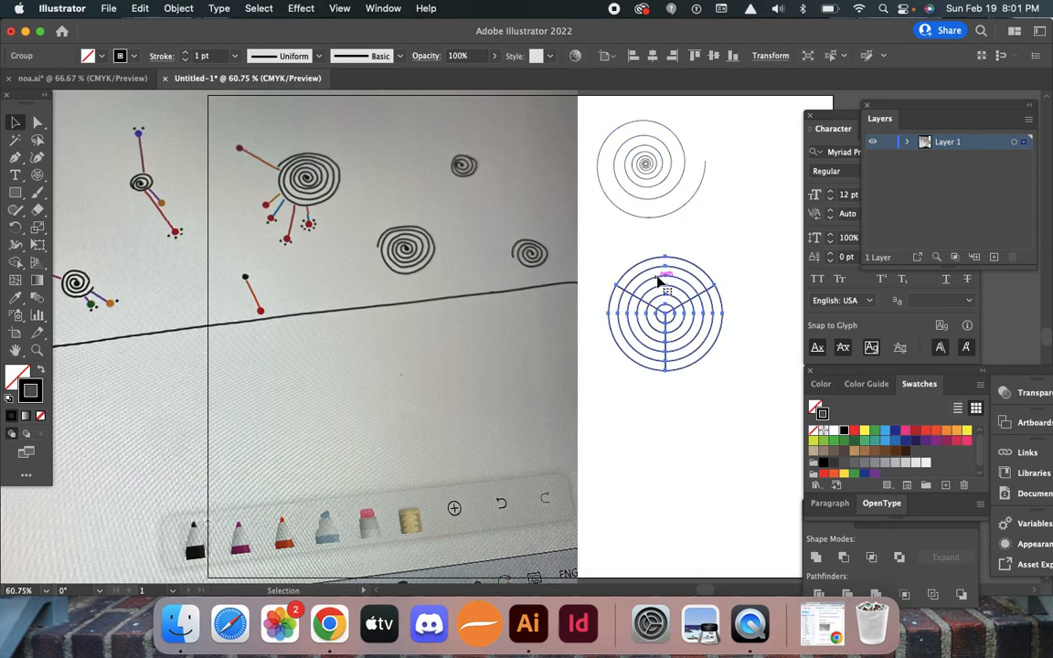
pyautogui.click(573, 259)
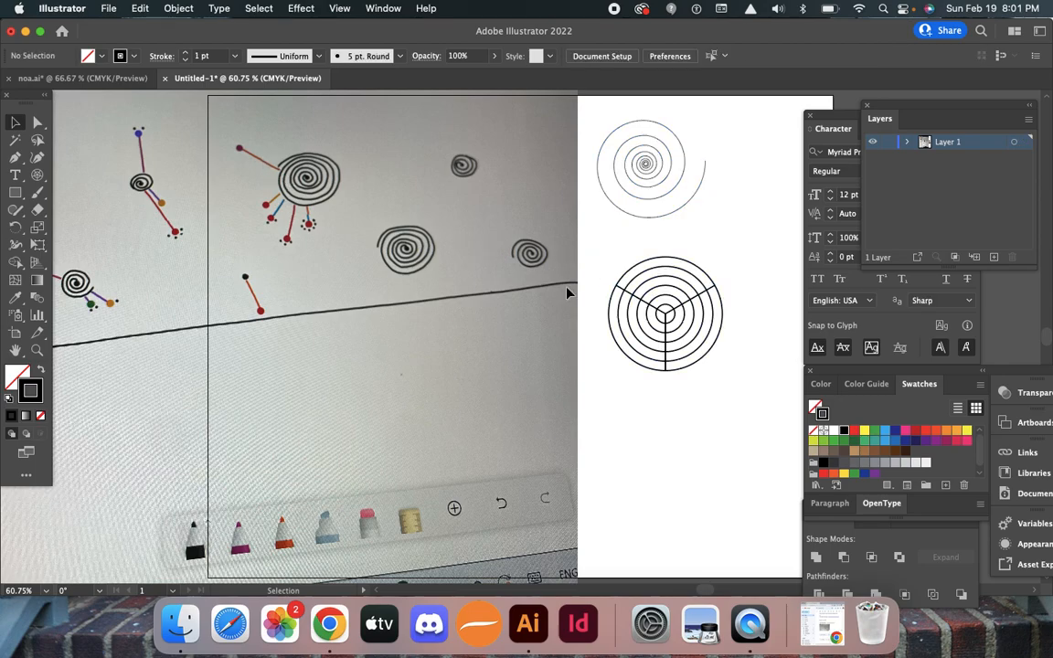
# Compare the Direct Selection and Selection tools on the enlarged polar grid, and select the whole grid group.
pyautogui.press('z')
pyautogui.click(650, 327)
pyautogui.click(549, 315)
pyautogui.click(494, 325)
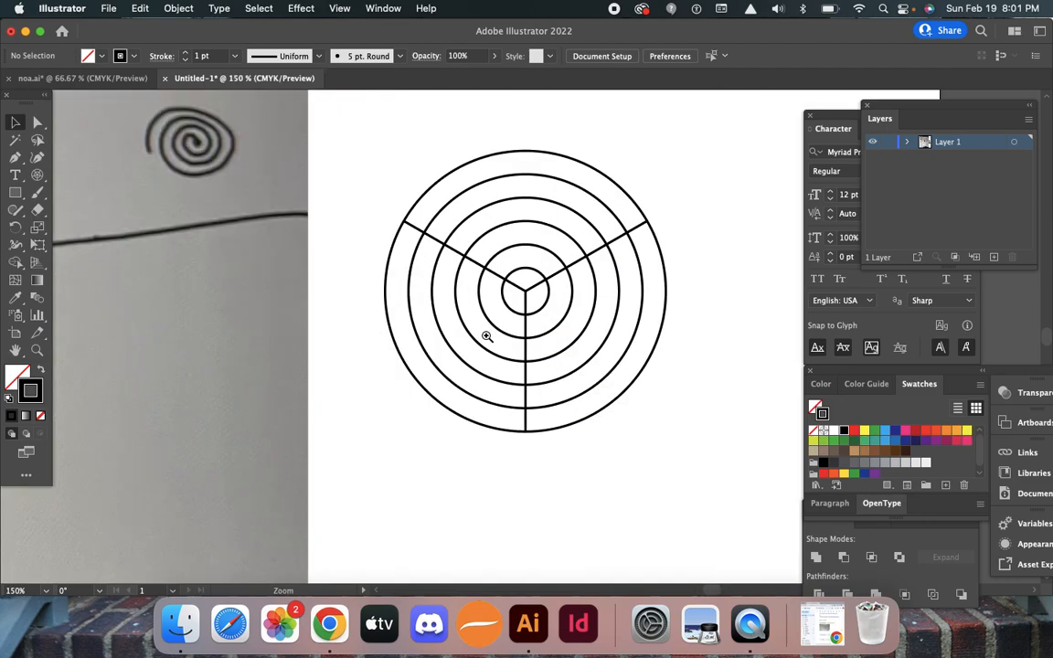
pyautogui.click(487, 338)
pyautogui.click(37, 122)
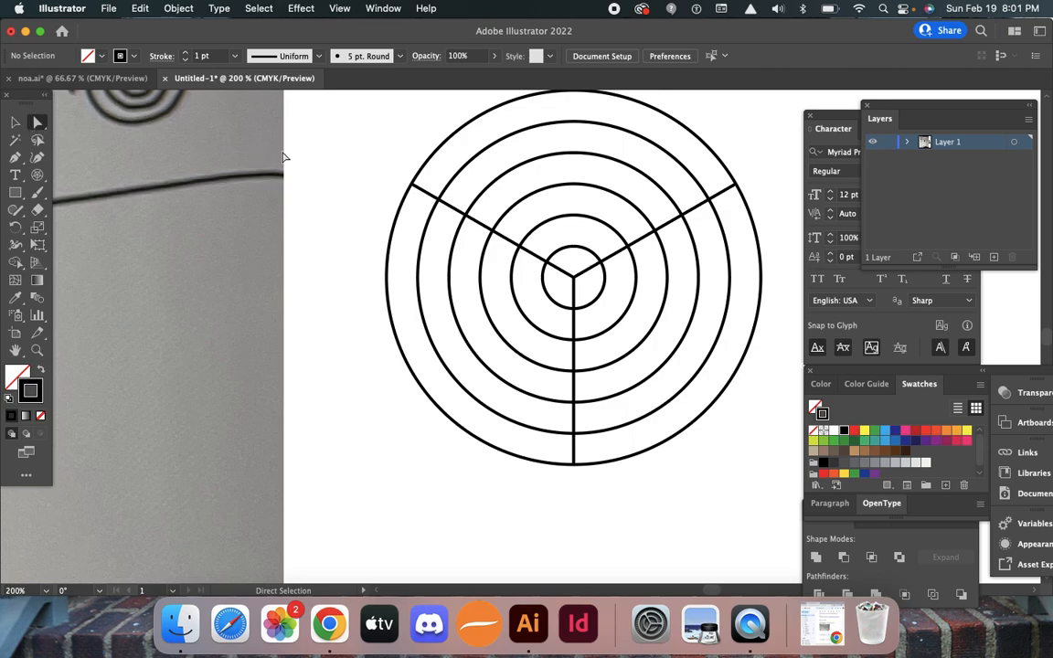
pyautogui.click(15, 123)
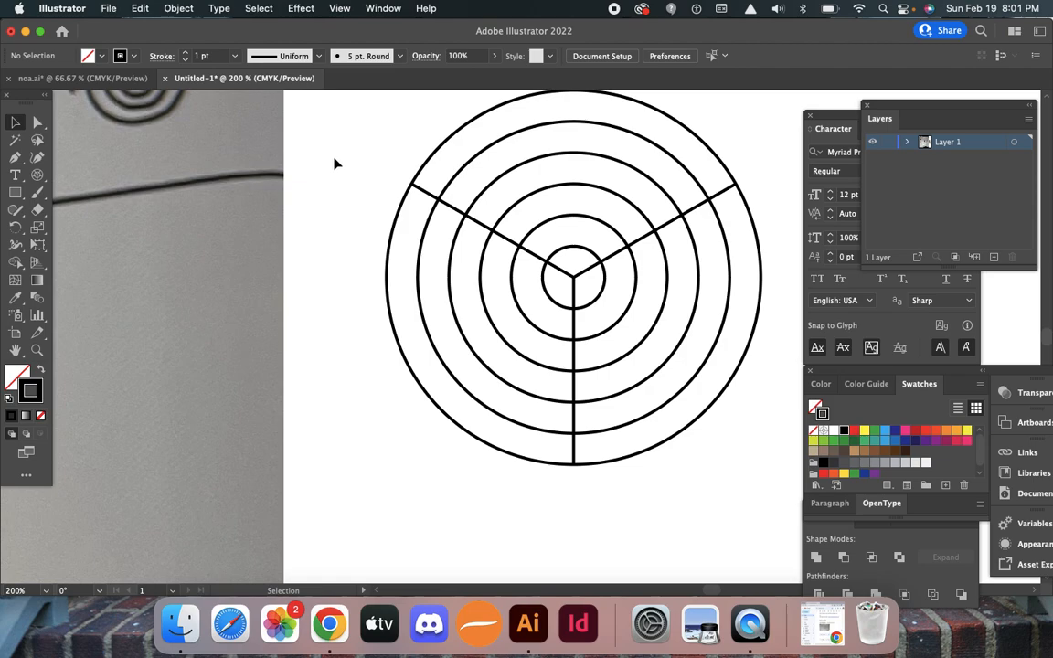
pyautogui.press('a')
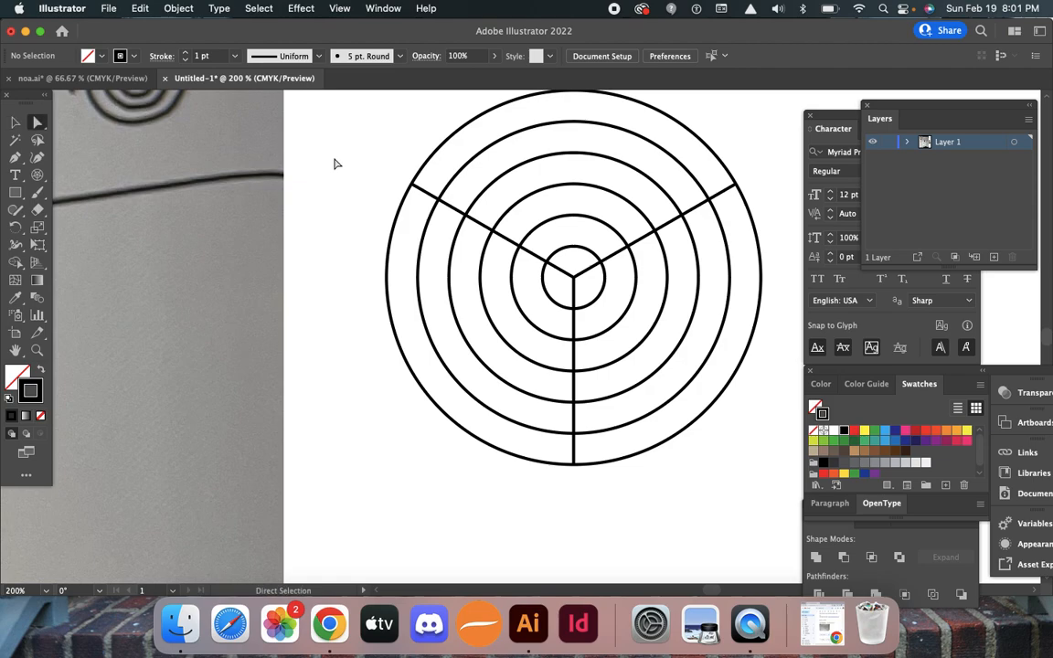
pyautogui.press('v')
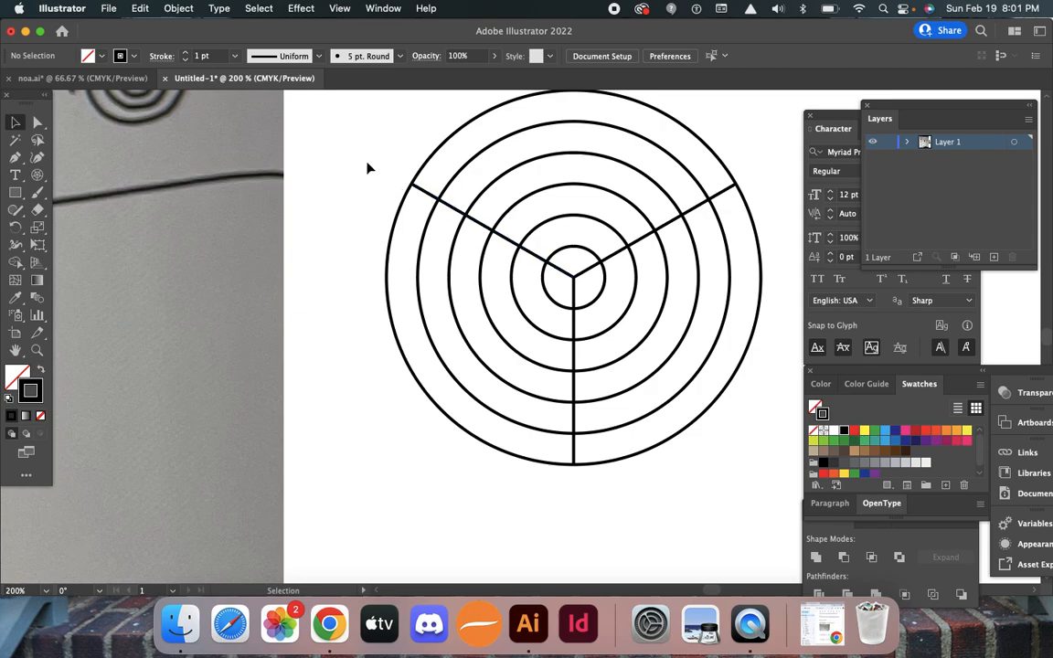
pyautogui.click(423, 192)
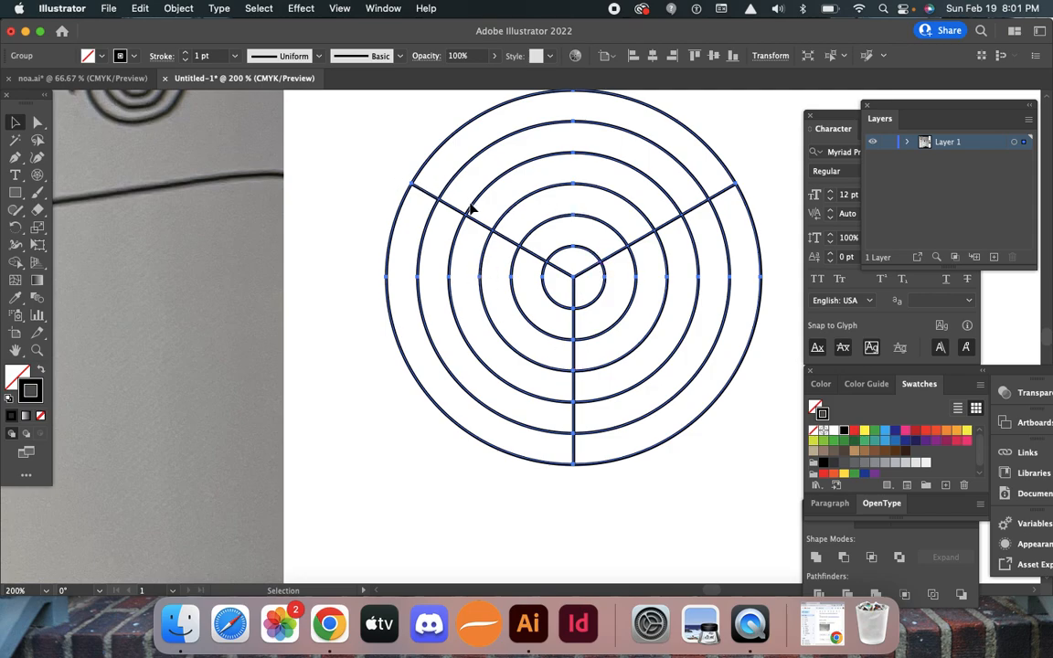
# Move the whole polar grid slightly down and left, and pull its upper-left divider's outer anchor past the outer circle's lower left.
pyautogui.moveTo(472, 209); pyautogui.dragTo(435, 243)
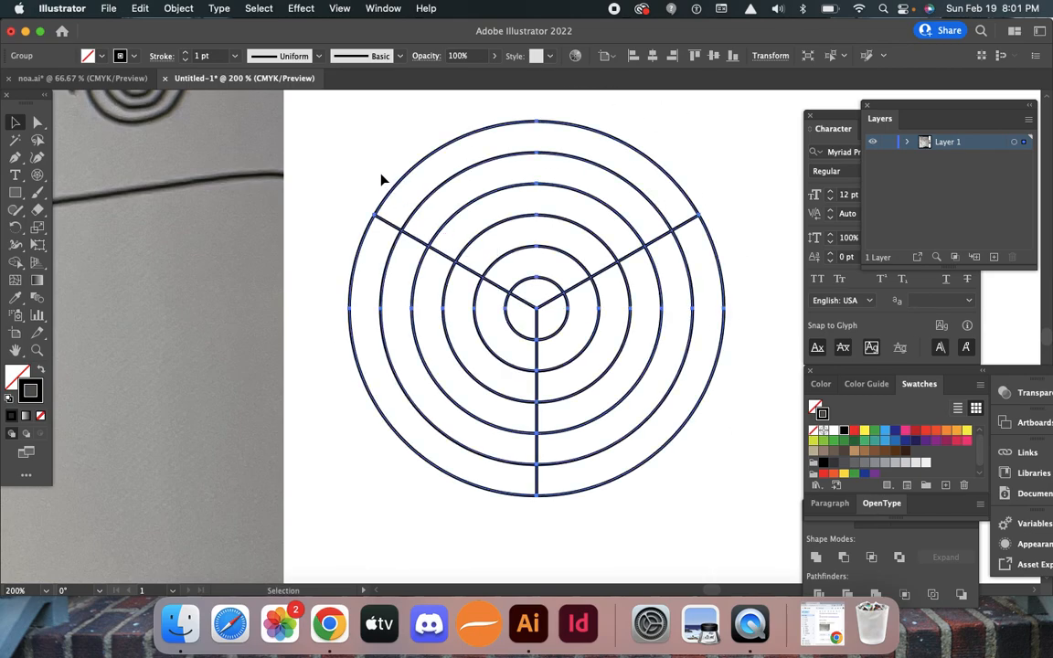
pyautogui.click(364, 158)
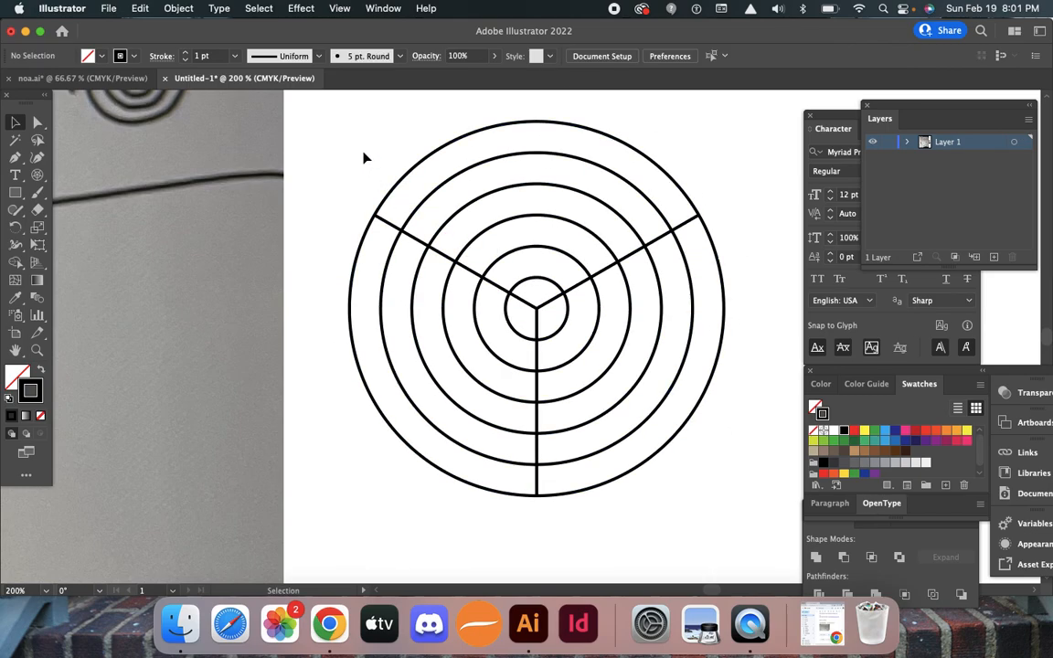
pyautogui.press('a')
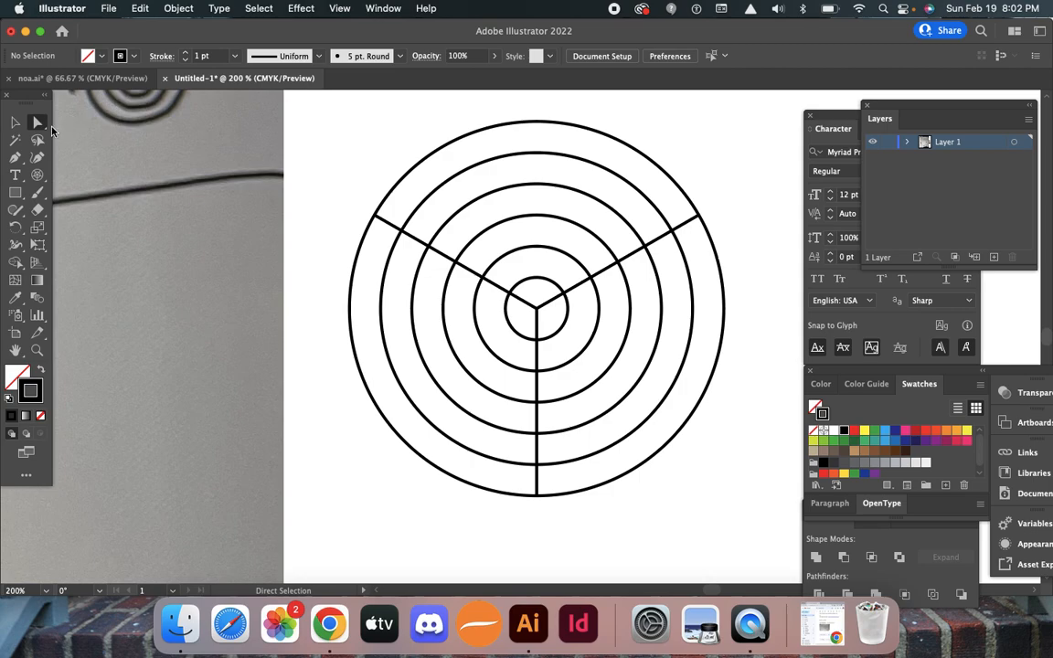
pyautogui.click(374, 217)
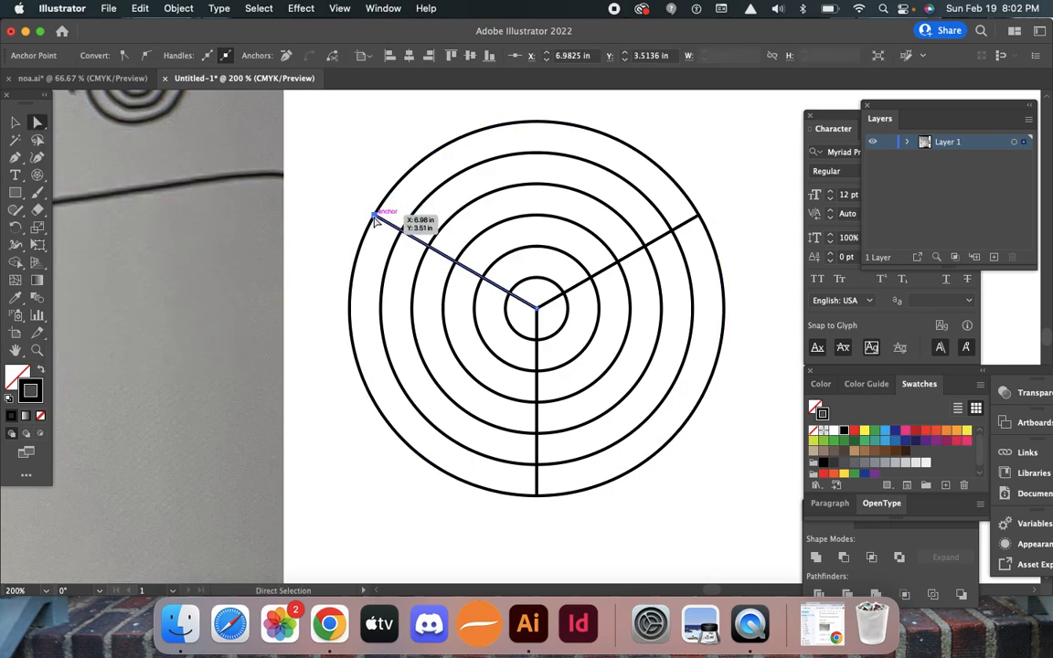
pyautogui.moveTo(375, 217); pyautogui.dragTo(323, 514)
pyautogui.scroll(-5, 489, 365)
pyautogui.scroll(2, 484, 370)
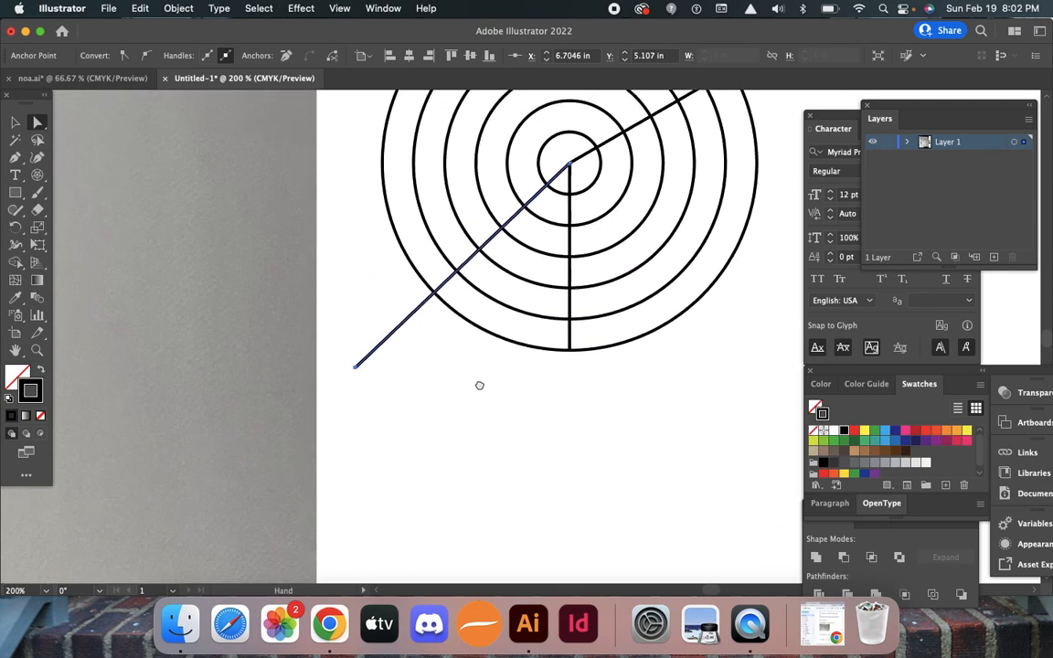
# Shift the stretched radial divider as a separate segment, leaving its inner end just beside the polar grid's center.
pyautogui.moveTo(433, 330); pyautogui.dragTo(399, 395)
pyautogui.scroll(1, 399, 399)
pyautogui.press('super+minus')
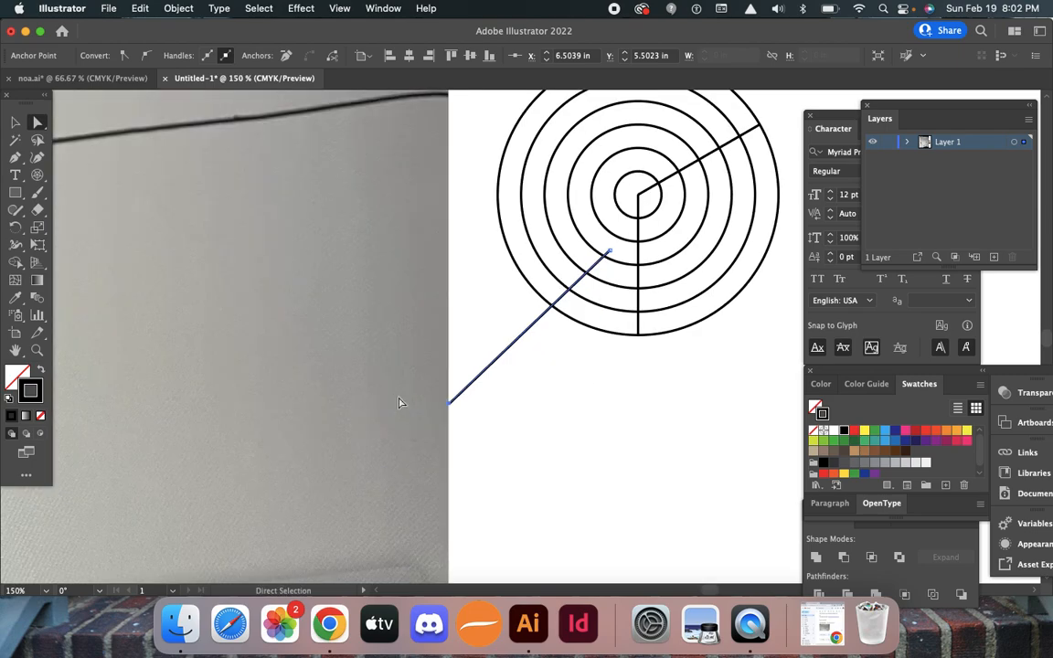
pyautogui.moveTo(507, 356); pyautogui.dragTo(528, 312)
pyautogui.moveTo(530, 309); pyautogui.dragTo(529, 307)
pyautogui.click(480, 361)
pyautogui.moveTo(473, 357)
pyautogui.mouseDown()
pyautogui.moveTo(470, 161)
pyautogui.moveTo(484, 298)
pyautogui.moveTo(470, 358)
pyautogui.mouseUp()
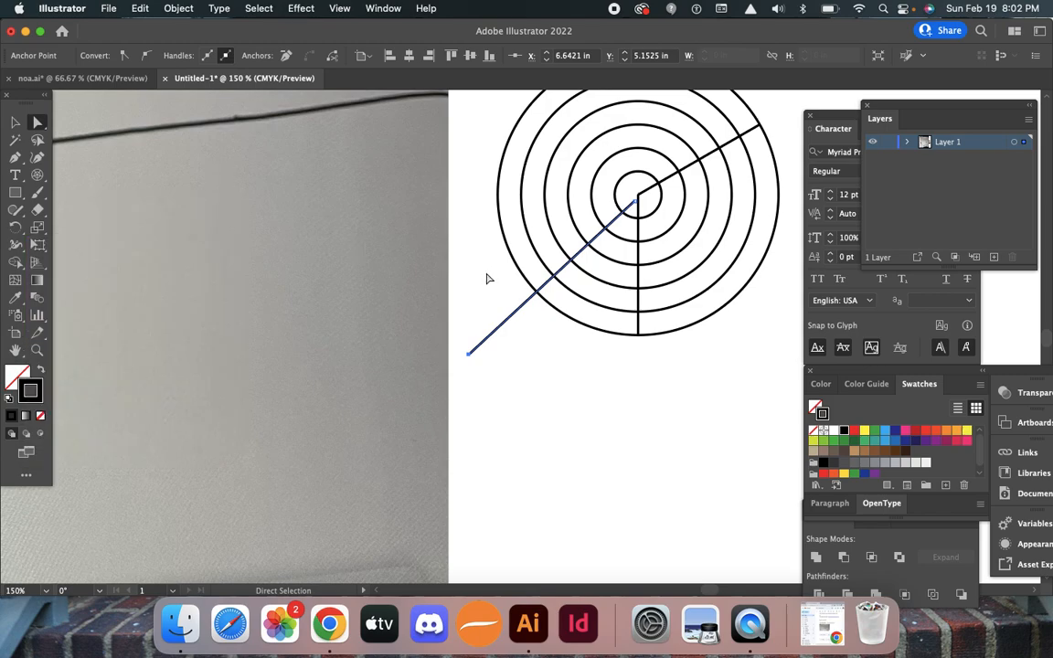
# Rotate the stretched divider freehand to a steeper angle about its inner end, with its outer end below the grid.
pyautogui.press('r')
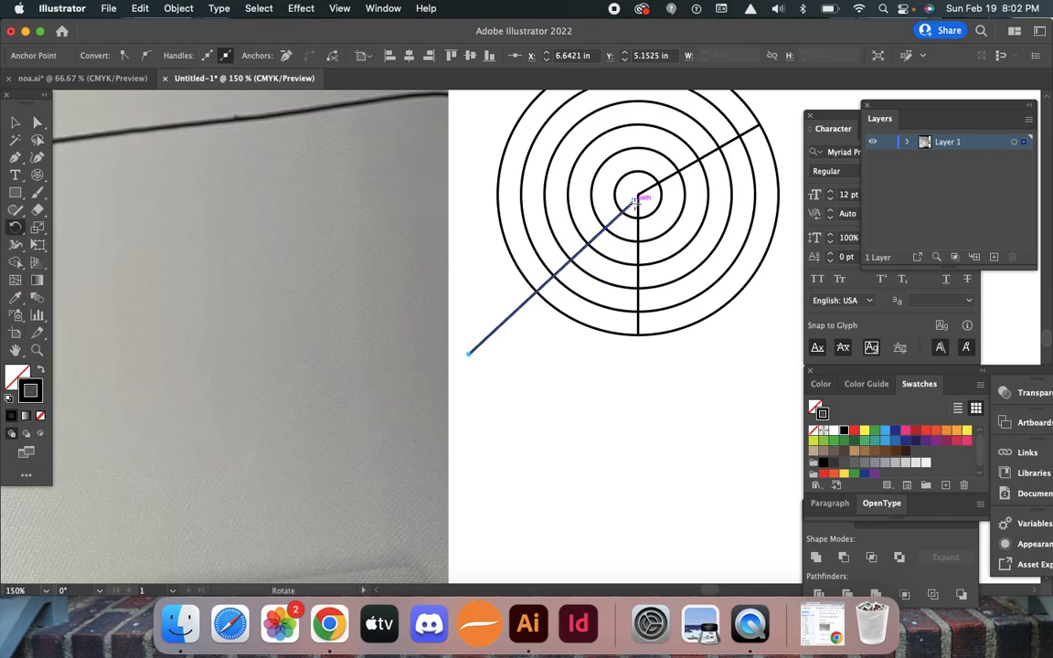
pyautogui.moveTo(469, 358); pyautogui.dragTo(572, 376)
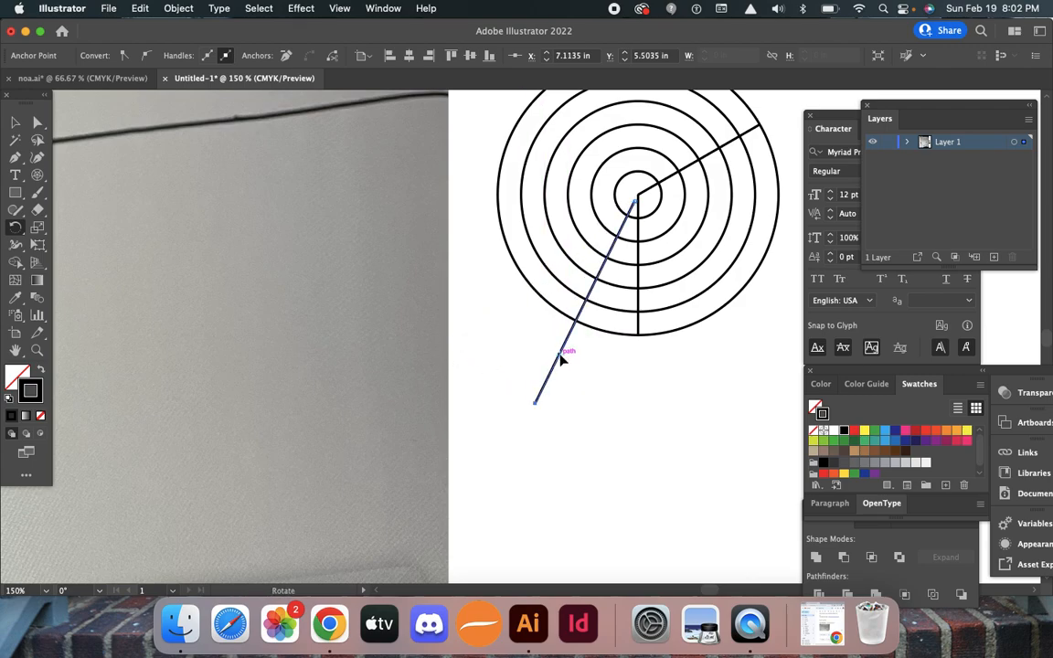
pyautogui.moveTo(537, 418)
pyautogui.mouseDown()
pyautogui.moveTo(621, 388)
pyautogui.moveTo(537, 418)
pyautogui.mouseUp()
# Compare whole-group selection with selecting a single path, and move only the stretched divider line out to below the polar grid.
pyautogui.press('v')
pyautogui.click(567, 347)
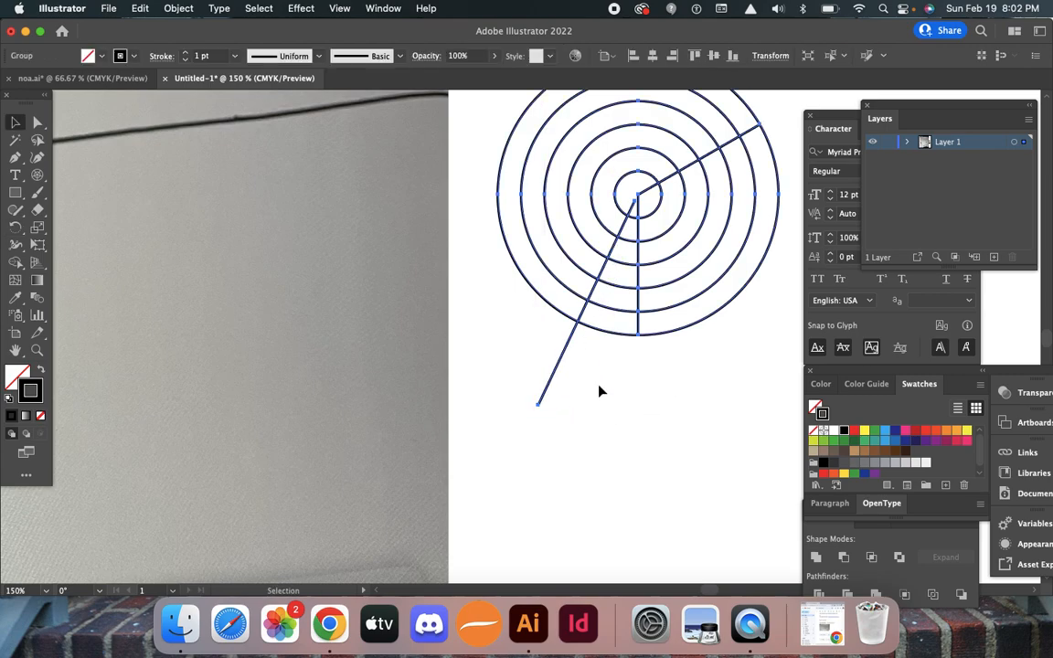
pyautogui.click(599, 391)
pyautogui.press('a')
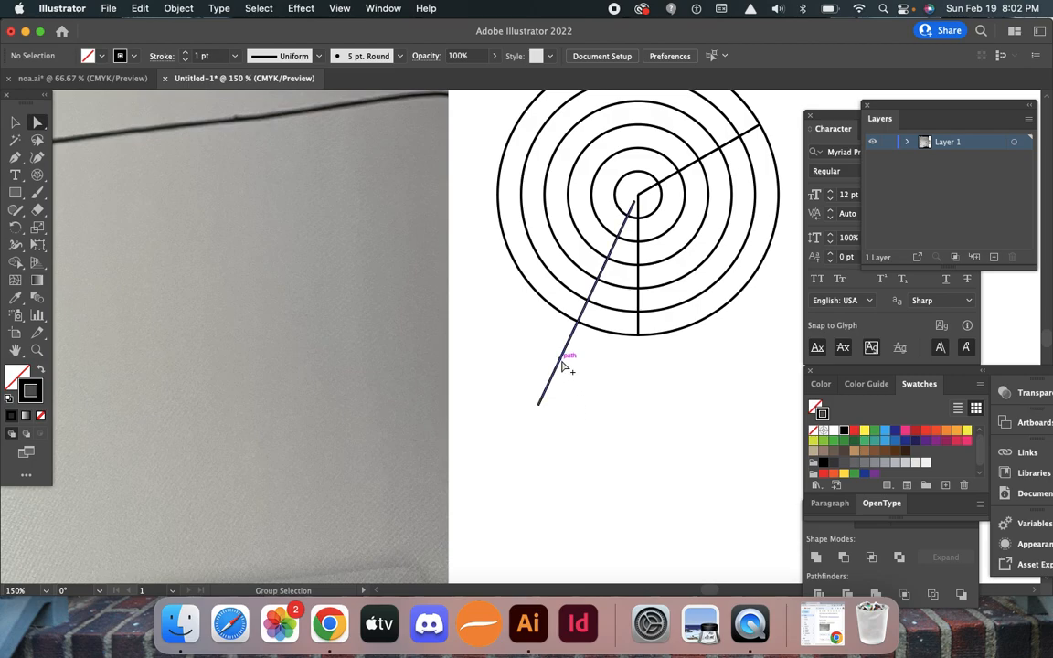
pyautogui.moveTo(561, 366); pyautogui.dragTo(536, 503)
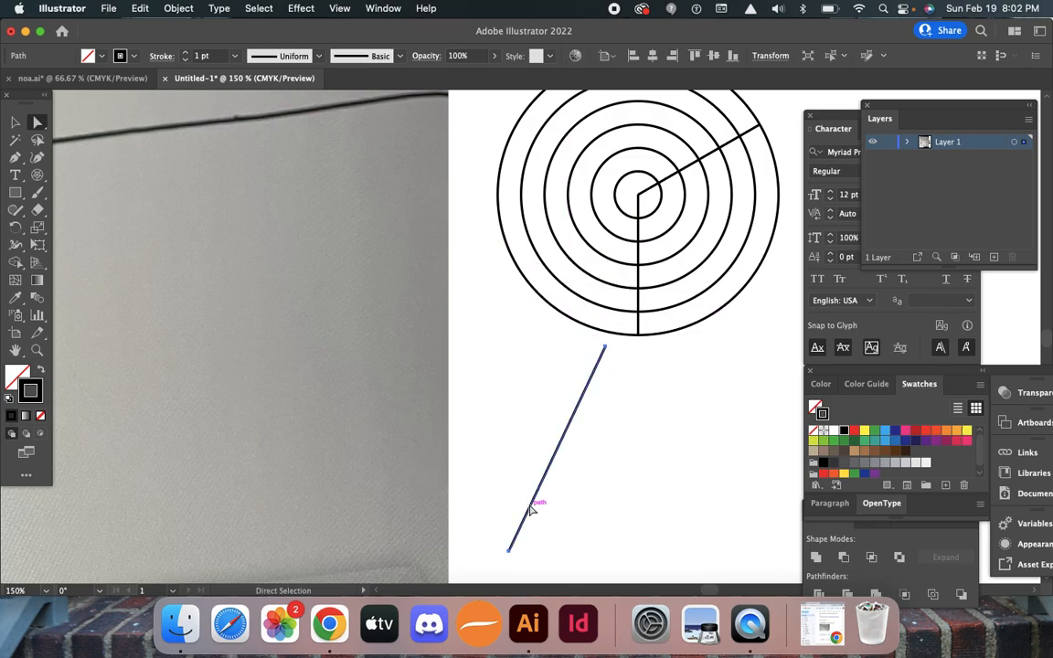
pyautogui.moveTo(651, 494); pyautogui.dragTo(567, 299)
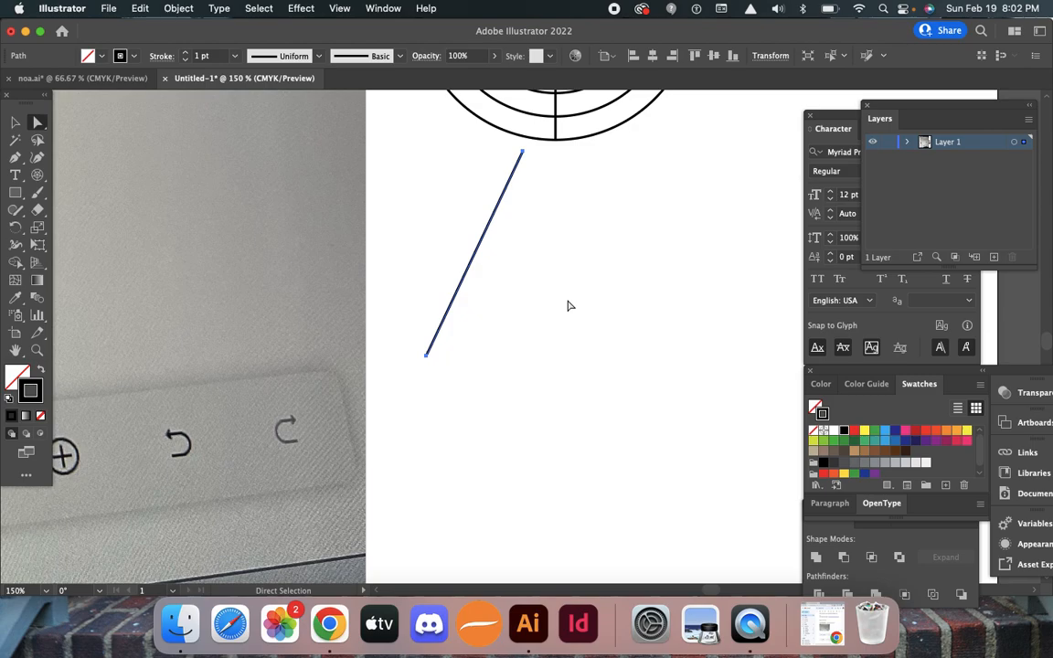
# Rotate the detached line freehand about its midpoint and a second pivot to a shallow slope falling to the right.
pyautogui.press('r')
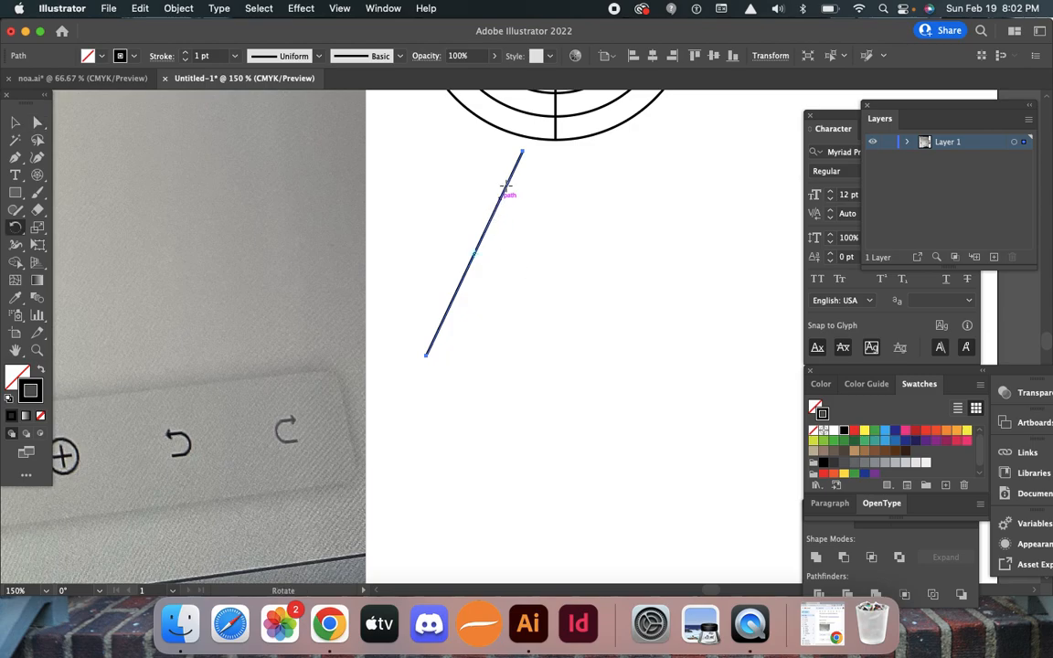
pyautogui.moveTo(522, 154); pyautogui.dragTo(546, 194)
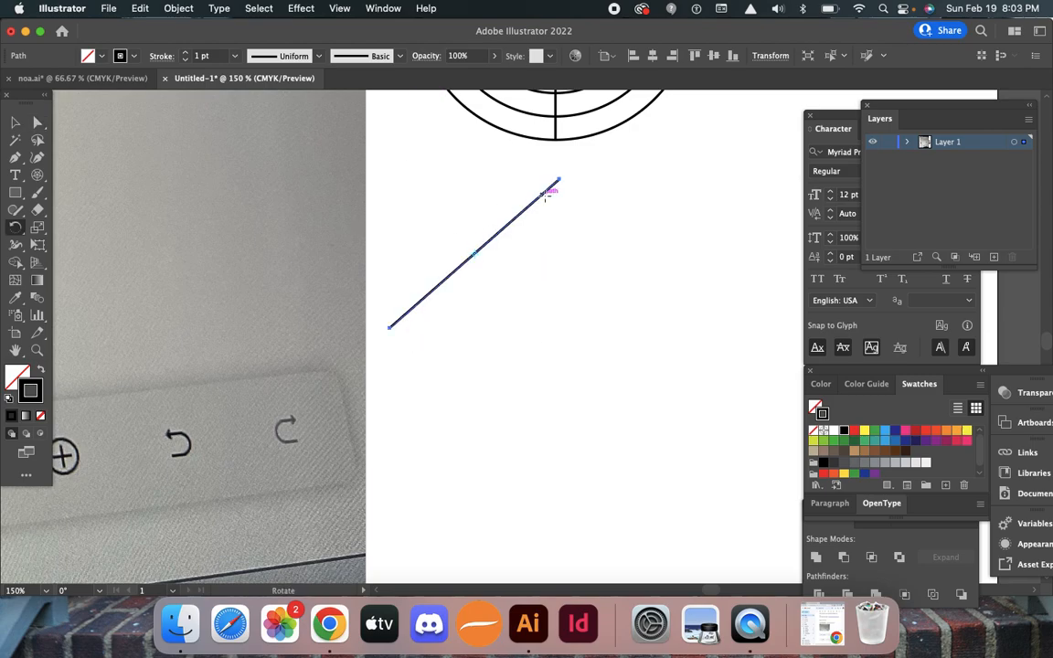
pyautogui.moveTo(446, 283); pyautogui.dragTo(677, 278)
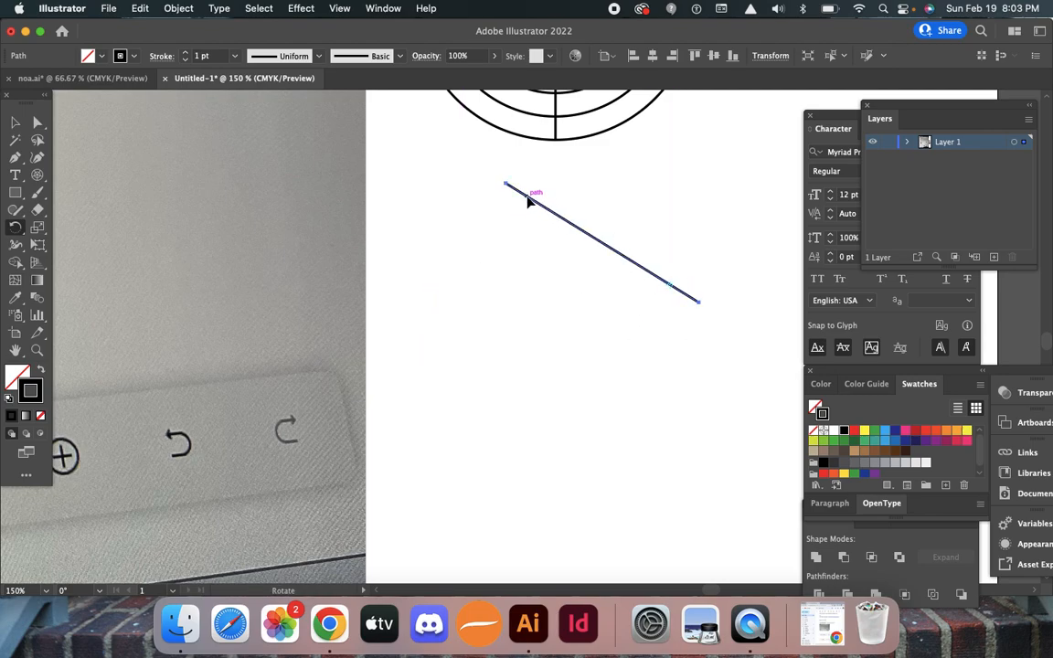
pyautogui.moveTo(532, 200); pyautogui.dragTo(536, 251)
# Activate the Line Segment tool, and bring up and cancel its length and angle options beside the spiral.
pyautogui.press('super+0')
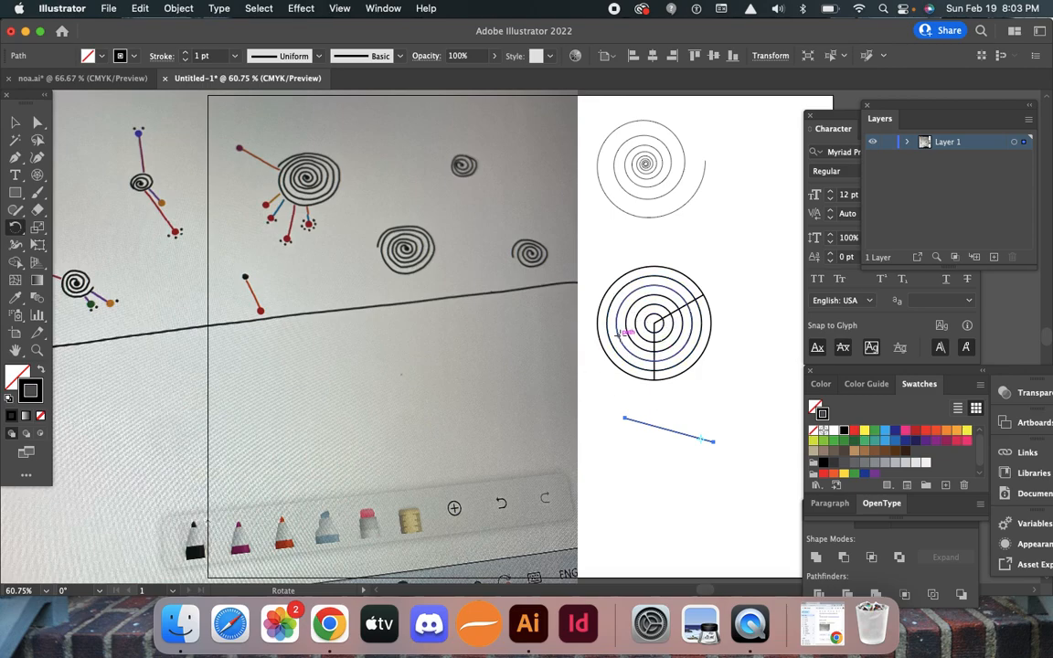
pyautogui.click(38, 175)
pyautogui.click(79, 177)
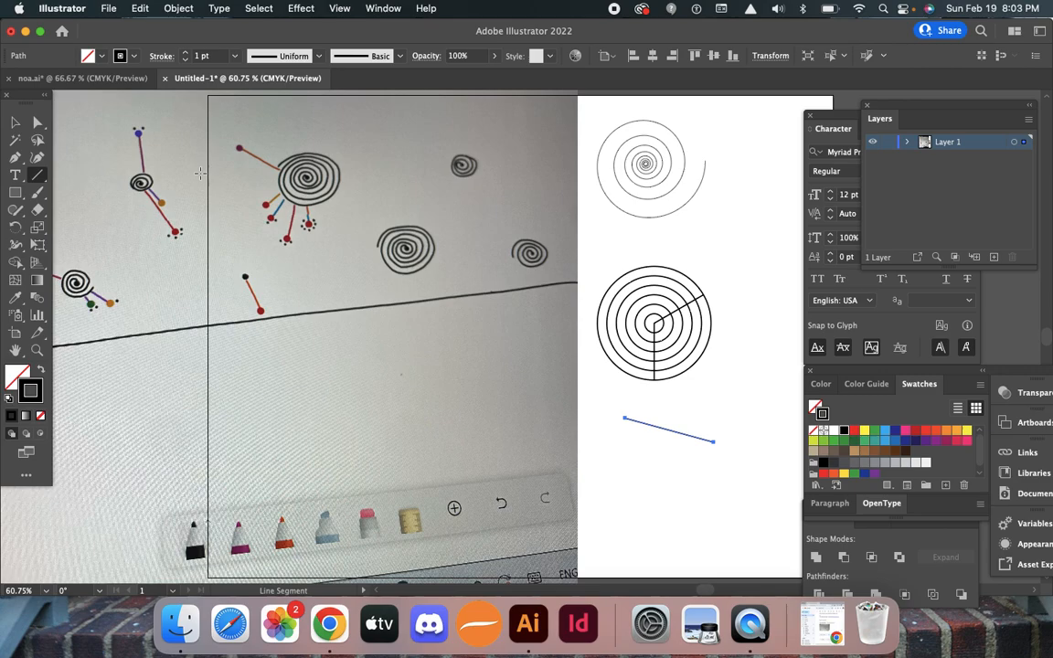
pyautogui.click(701, 228)
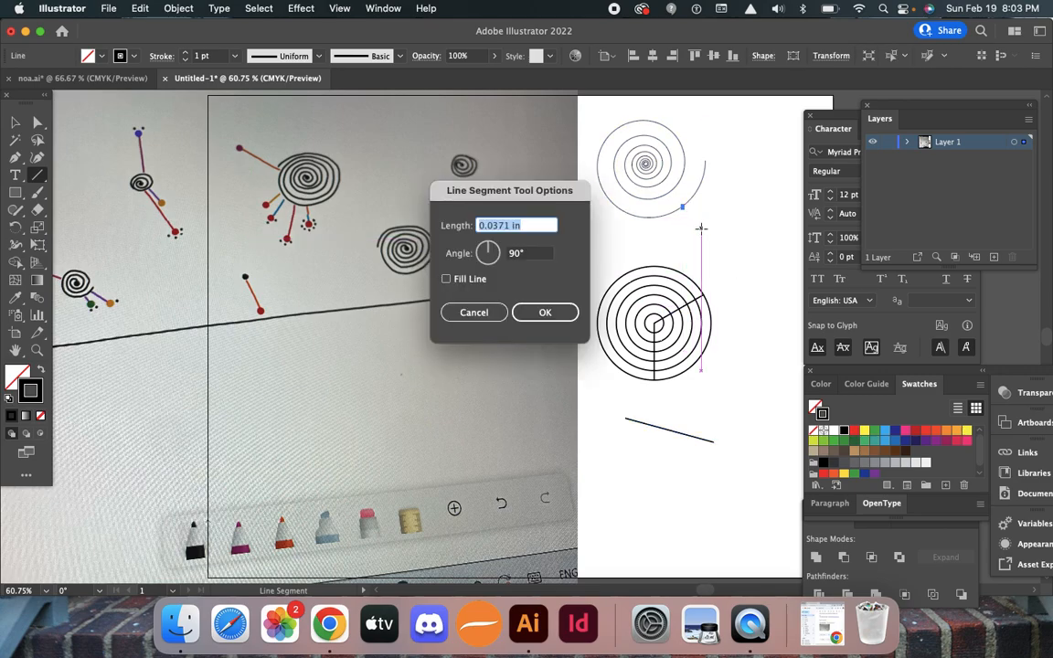
pyautogui.click(499, 312)
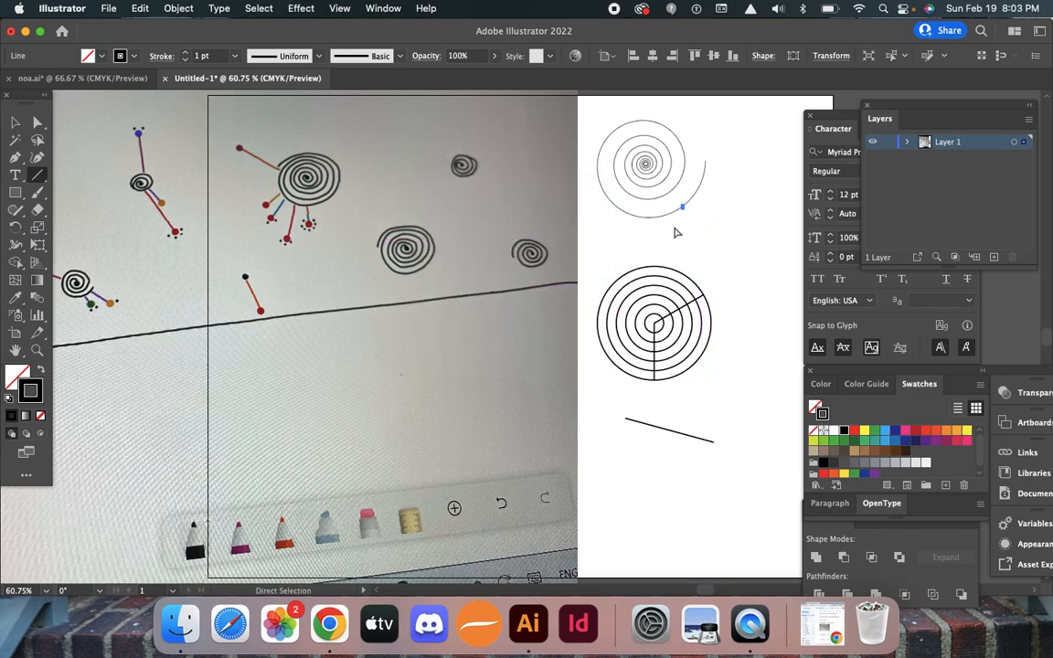
# Delete the tiny stray line segment on the spiral's lower-right curve.
pyautogui.hotkey('alt', 'space')
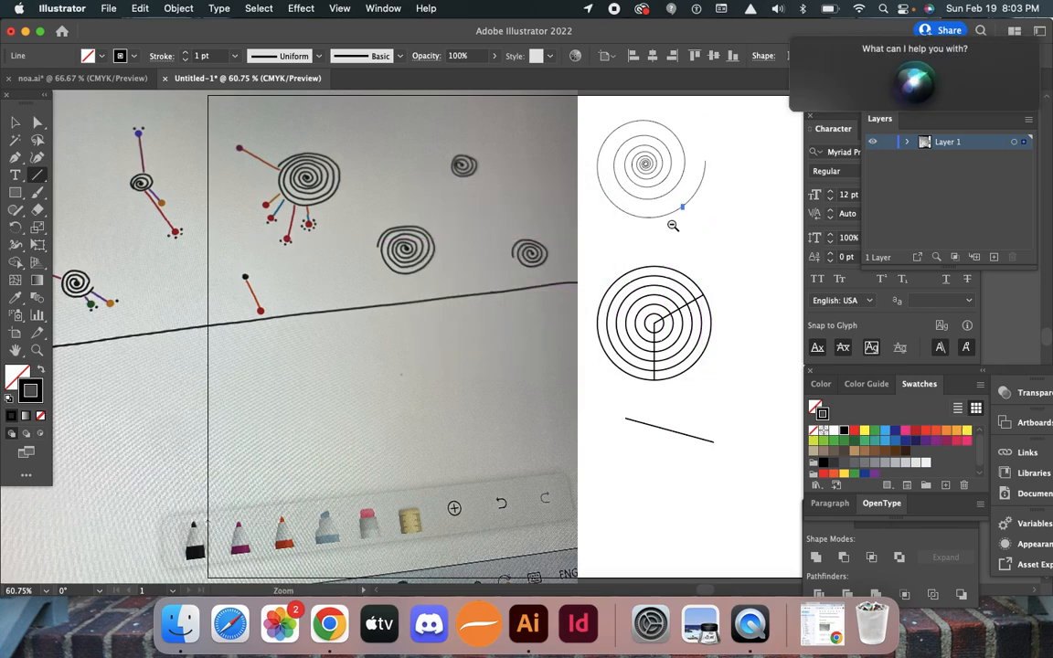
pyautogui.keyDown('super'); pyautogui.click(673, 226); pyautogui.keyUp('super')
pyautogui.keyDown('super'); pyautogui.click(608, 281); pyautogui.keyUp('super')
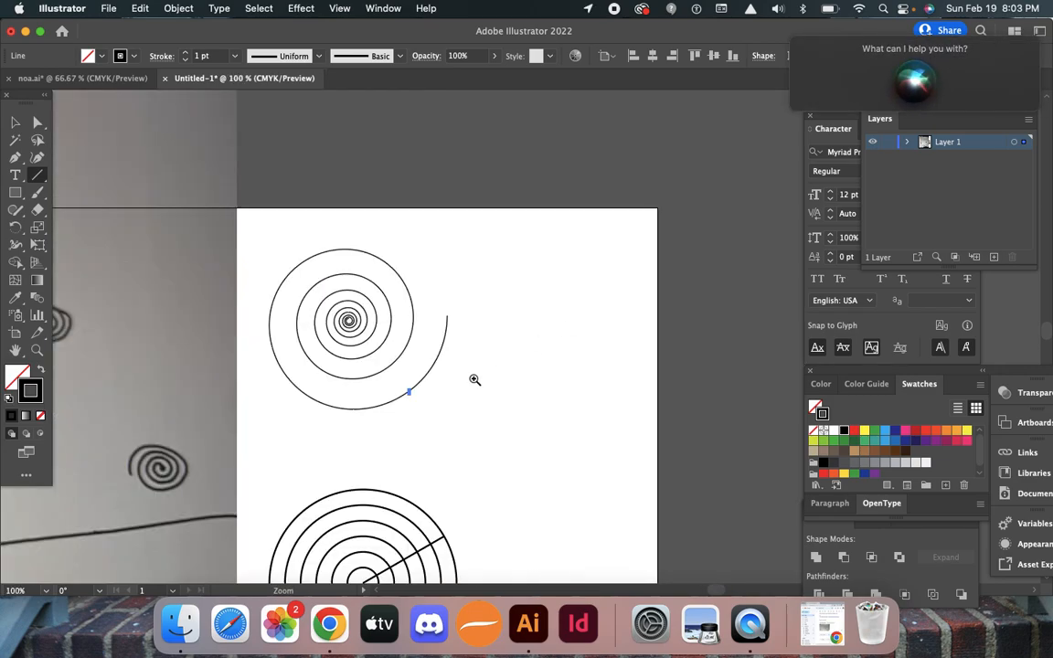
pyautogui.keyDown('super'); pyautogui.click(473, 380); pyautogui.keyUp('super')
pyautogui.keyDown('super'); pyautogui.click(474, 379); pyautogui.keyUp('super')
pyautogui.press('Delete')
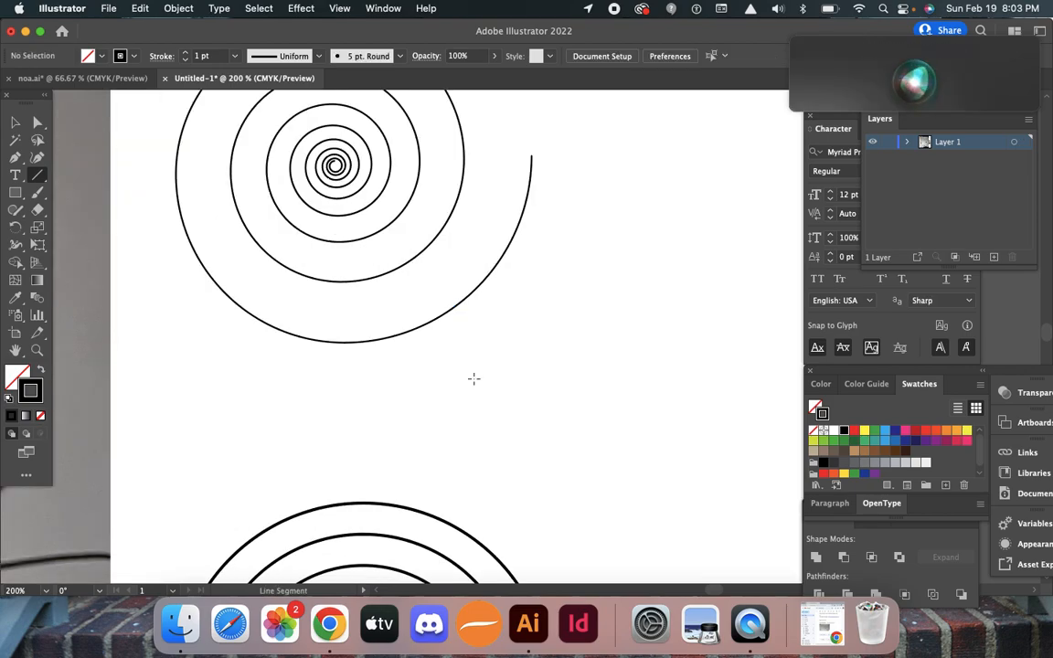
pyautogui.click(458, 307)
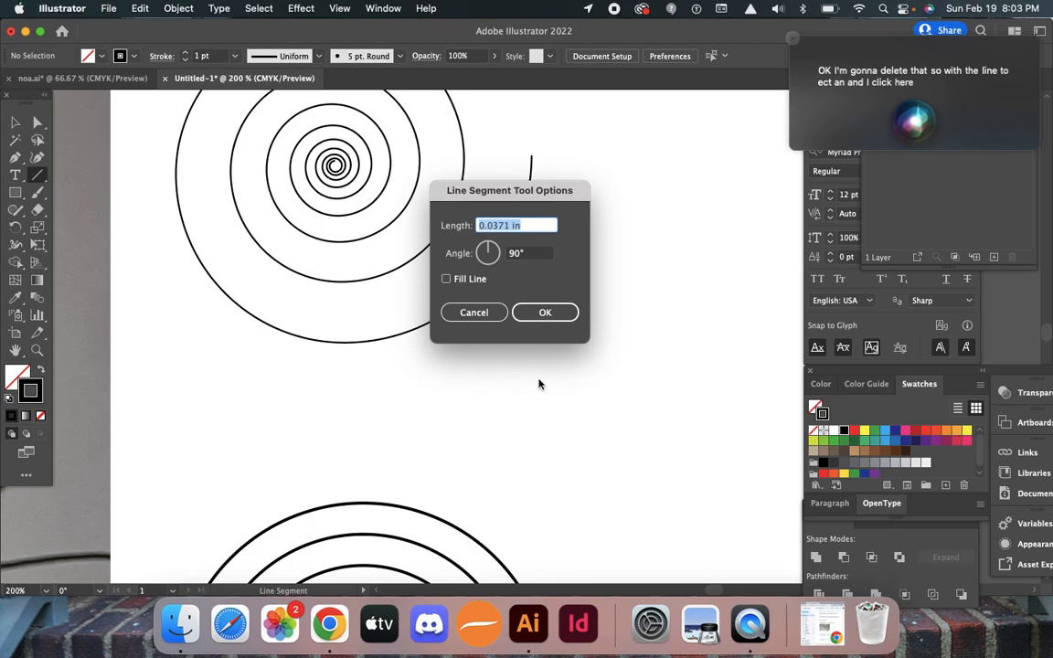
pyautogui.click(471, 311)
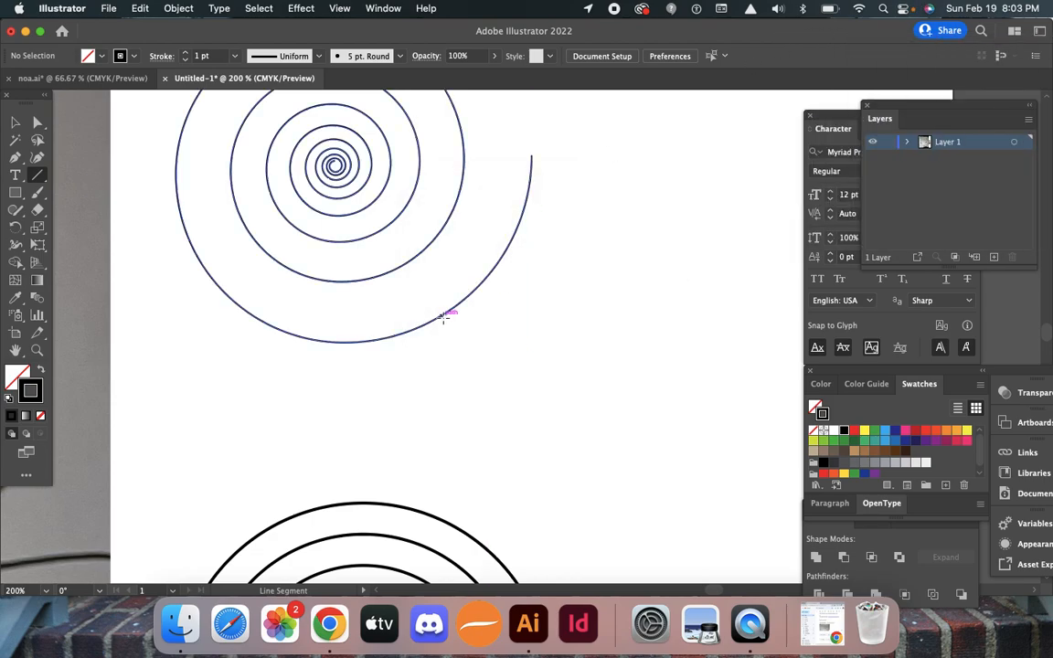
pyautogui.click(524, 424)
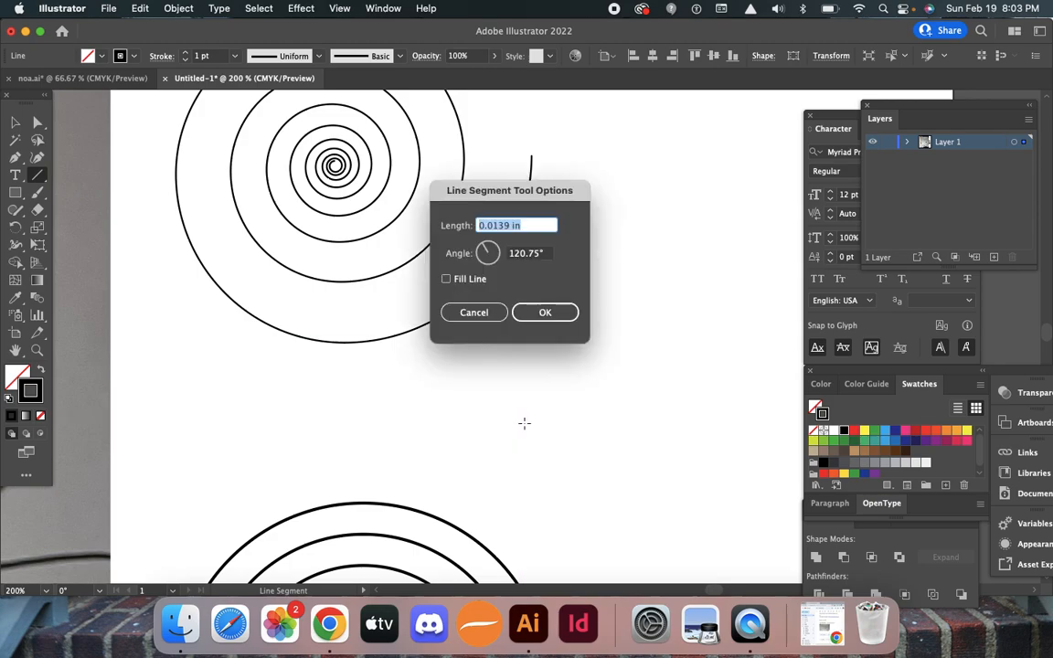
pyautogui.click(475, 312)
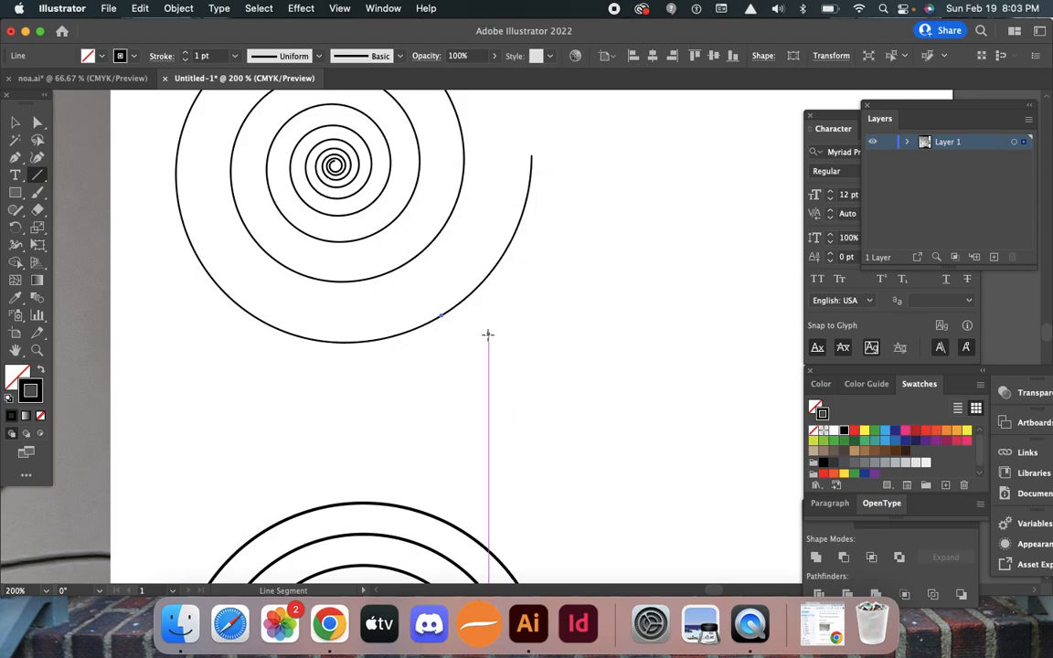
pyautogui.click(495, 336)
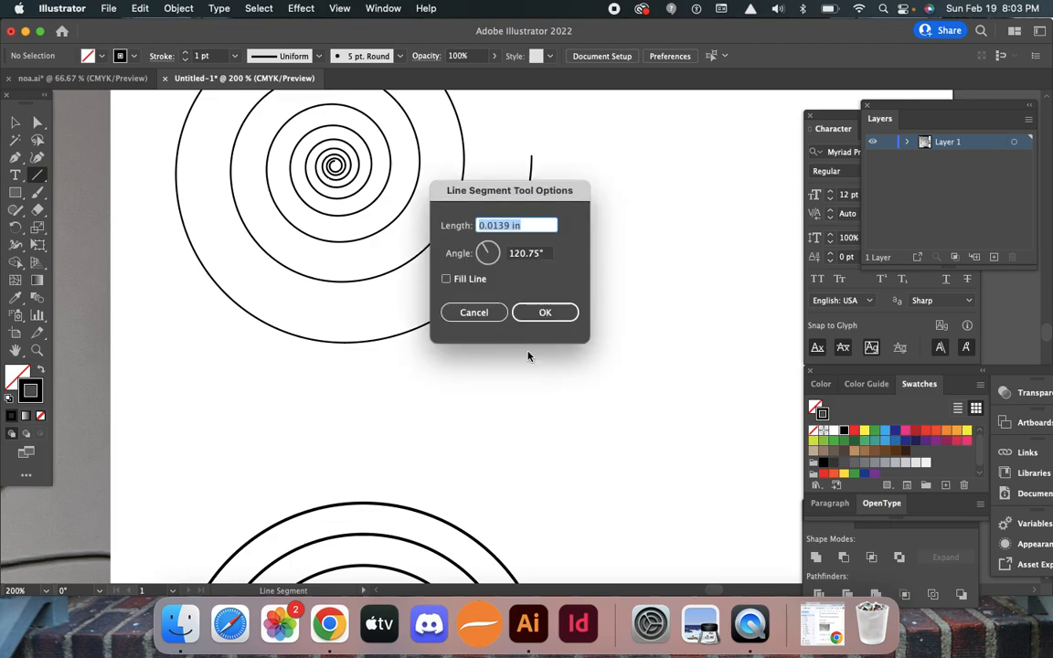
pyautogui.click(491, 315)
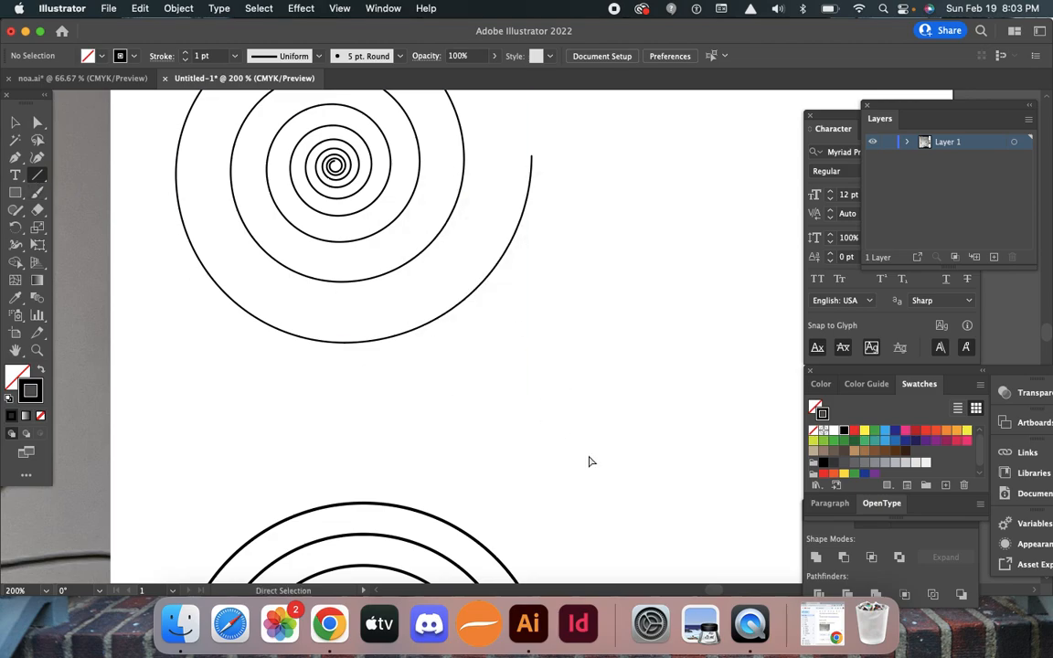
# Create a 0.25 in line segment at 120.75° to the lower right of the spiral, and deselect it.
pyautogui.click(546, 357)
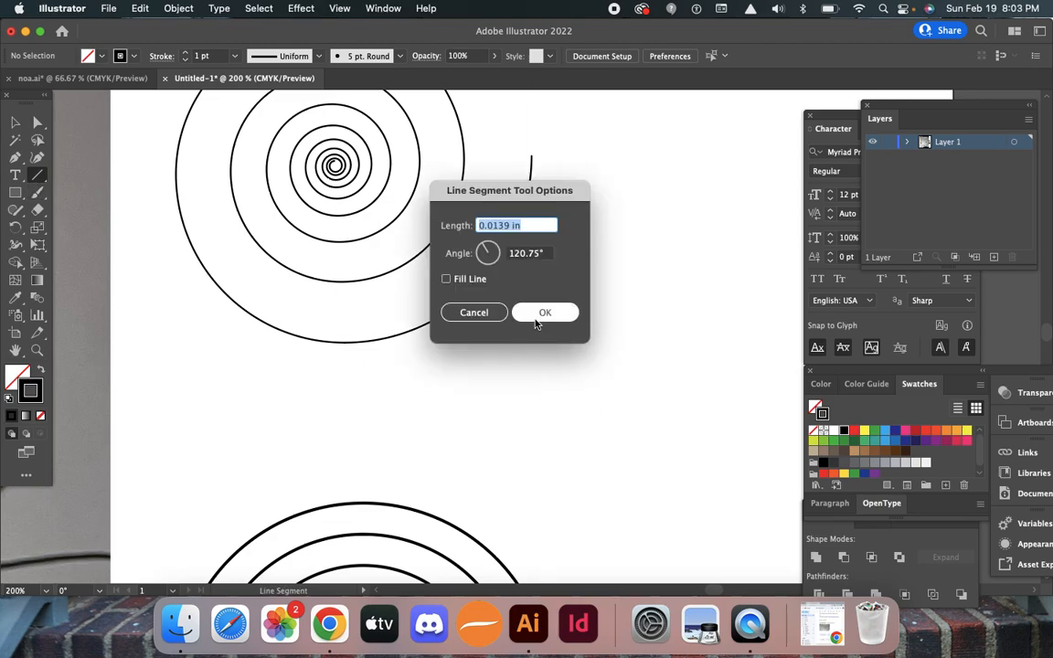
pyautogui.click(541, 314)
pyautogui.click(604, 356)
pyautogui.press('BackSpace')
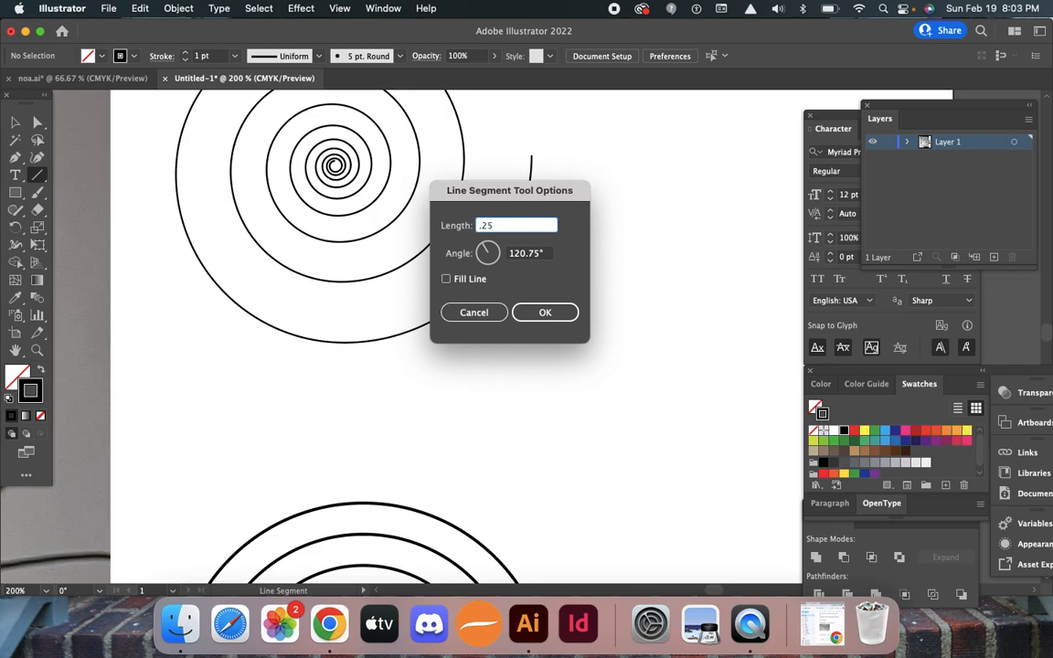
pyautogui.press('Return')
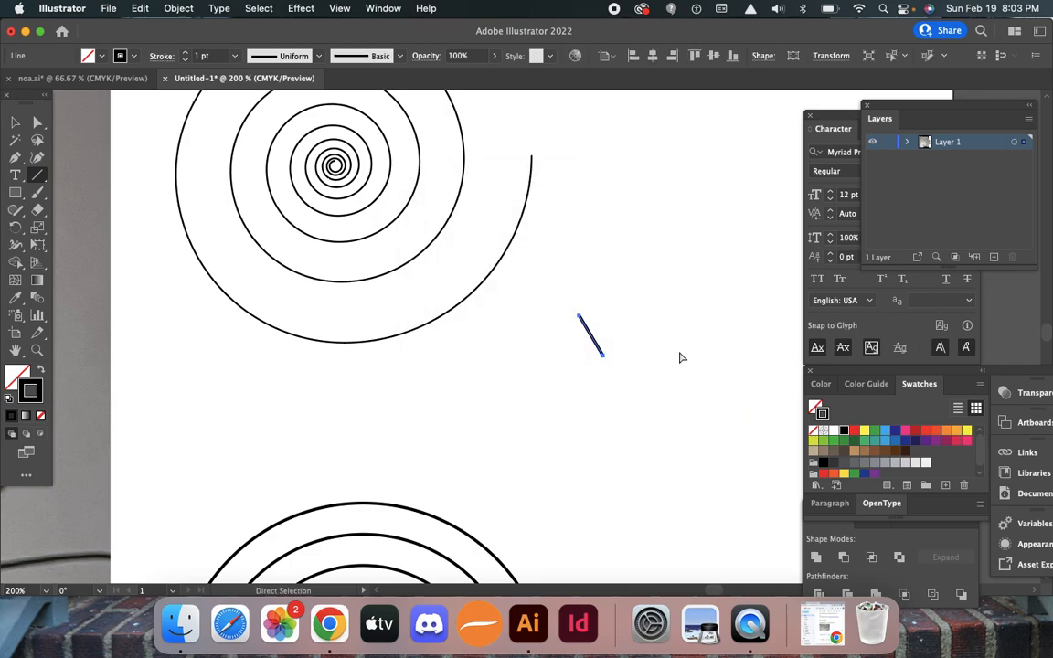
pyautogui.press('super+shift+a')
# Draw several freehand line segments of different lengths and angles around the spiral with the Line Segment tool.
pyautogui.click(654, 239)
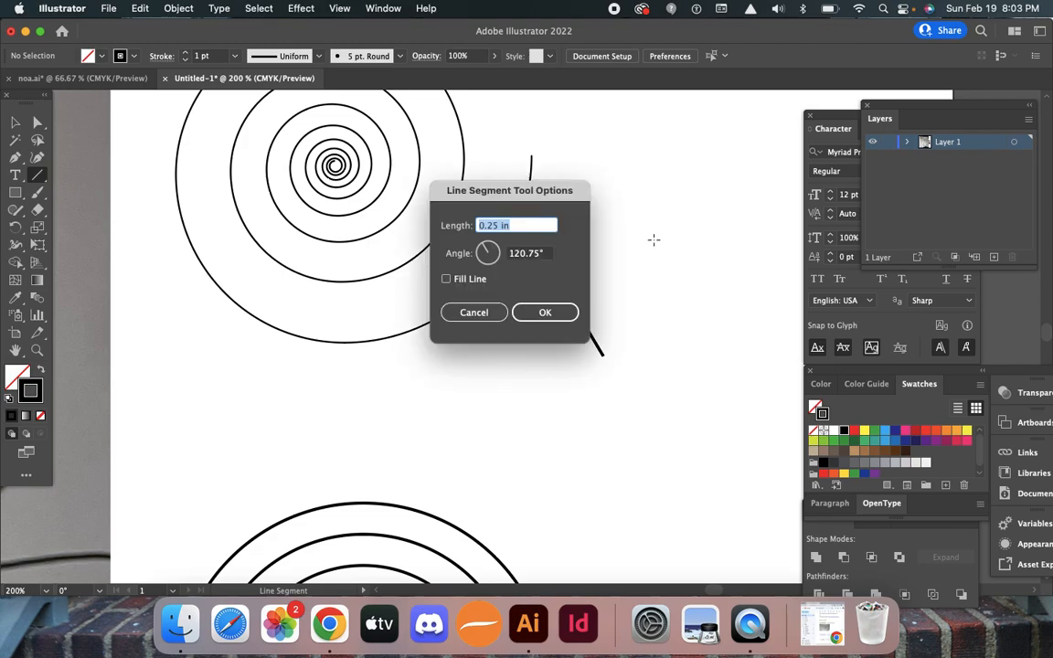
pyautogui.click(482, 315)
pyautogui.moveTo(636, 225); pyautogui.dragTo(728, 422)
pyautogui.moveTo(443, 367); pyautogui.dragTo(625, 529)
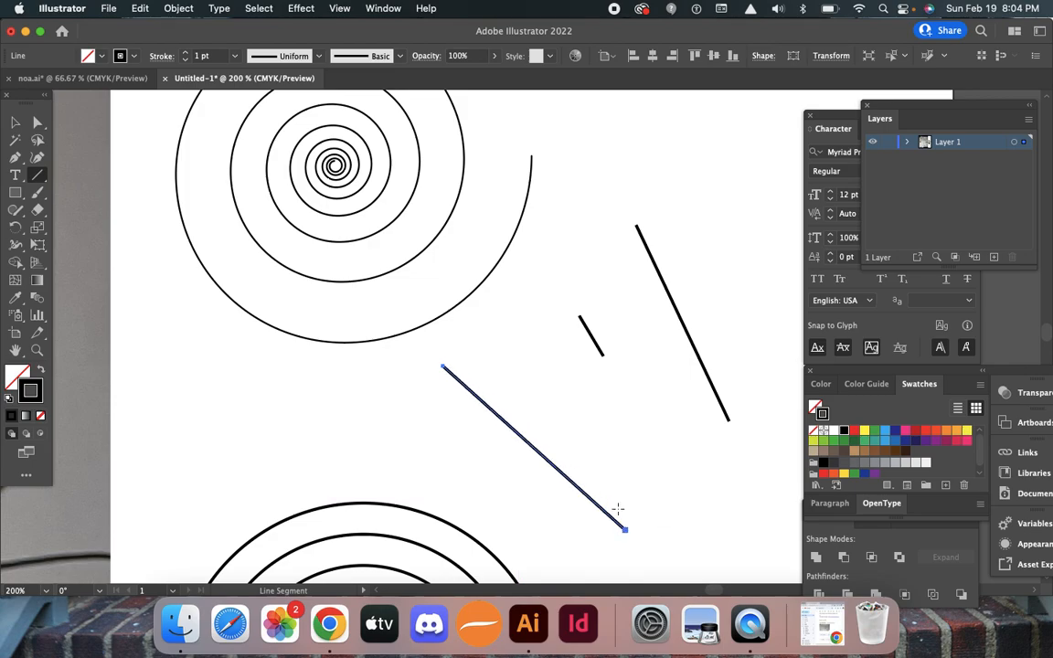
pyautogui.moveTo(211, 382); pyautogui.dragTo(322, 408)
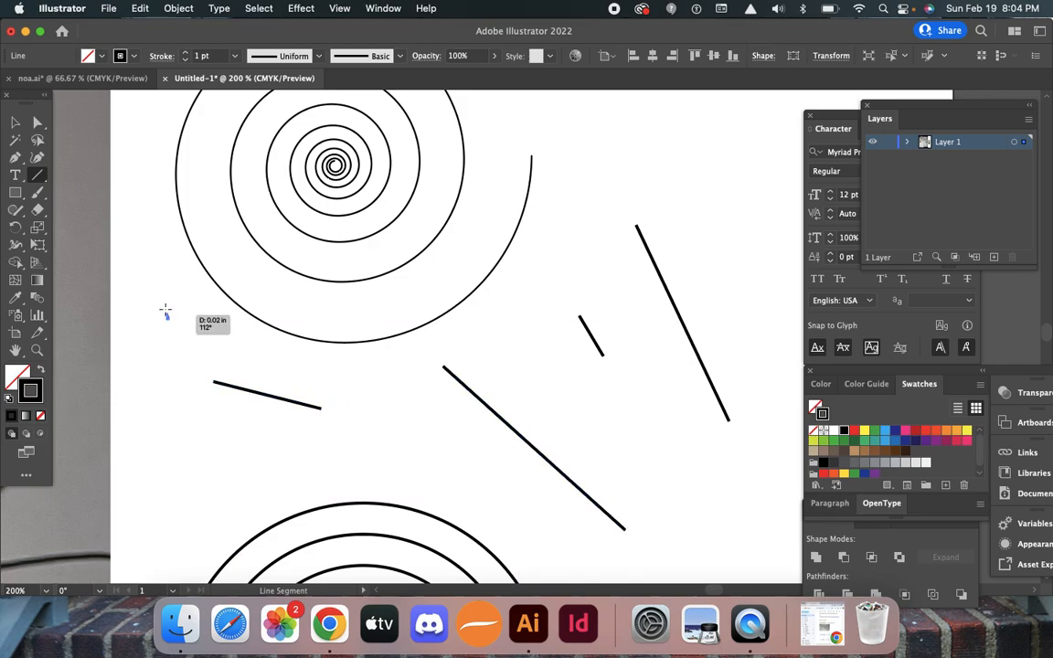
pyautogui.moveTo(167, 315); pyautogui.dragTo(129, 95)
pyautogui.moveTo(559, 279); pyautogui.dragTo(722, 233)
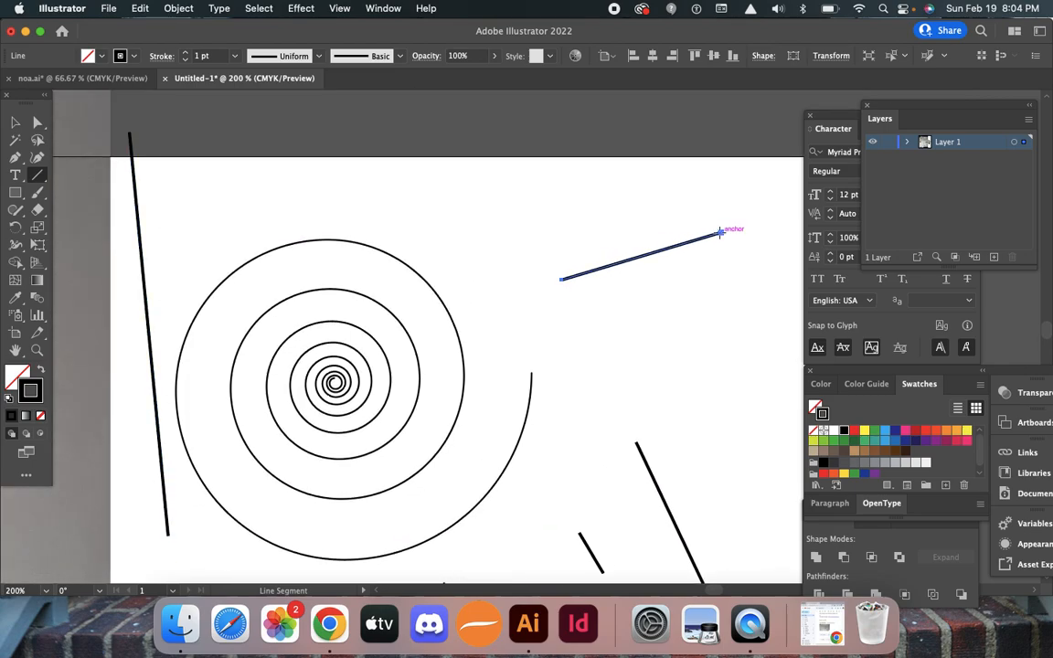
# Draw a nearly horizontal straight line above the spiral's upper right with the Pen tool and deselect it.
pyautogui.click(15, 159)
pyautogui.click(442, 207)
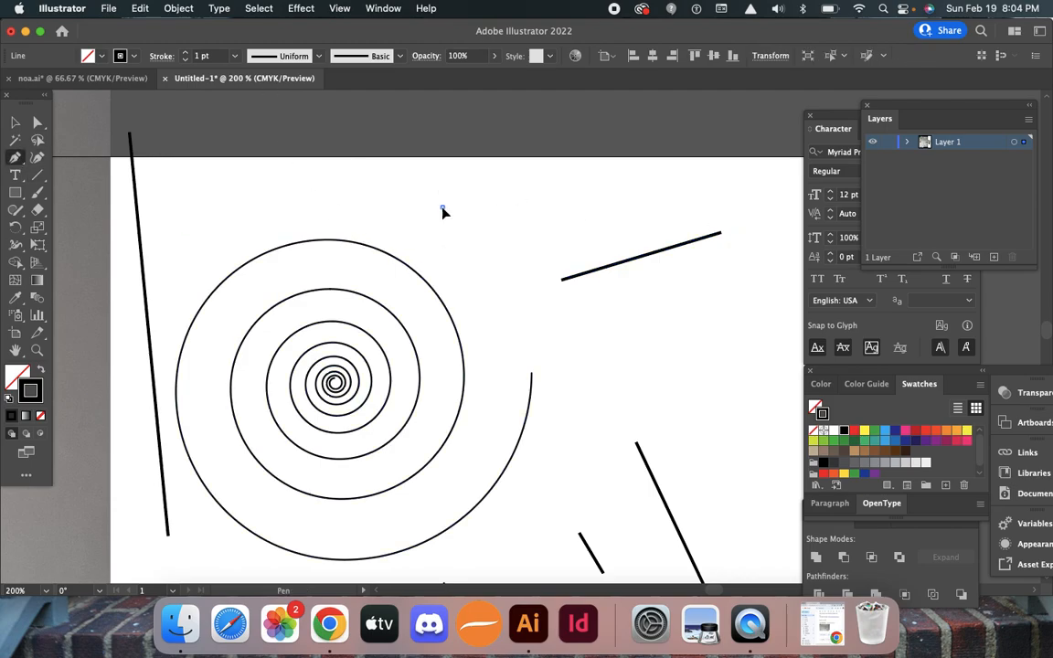
pyautogui.click(576, 203)
pyautogui.keyDown('super'); pyautogui.click(702, 392); pyautogui.keyUp('super')
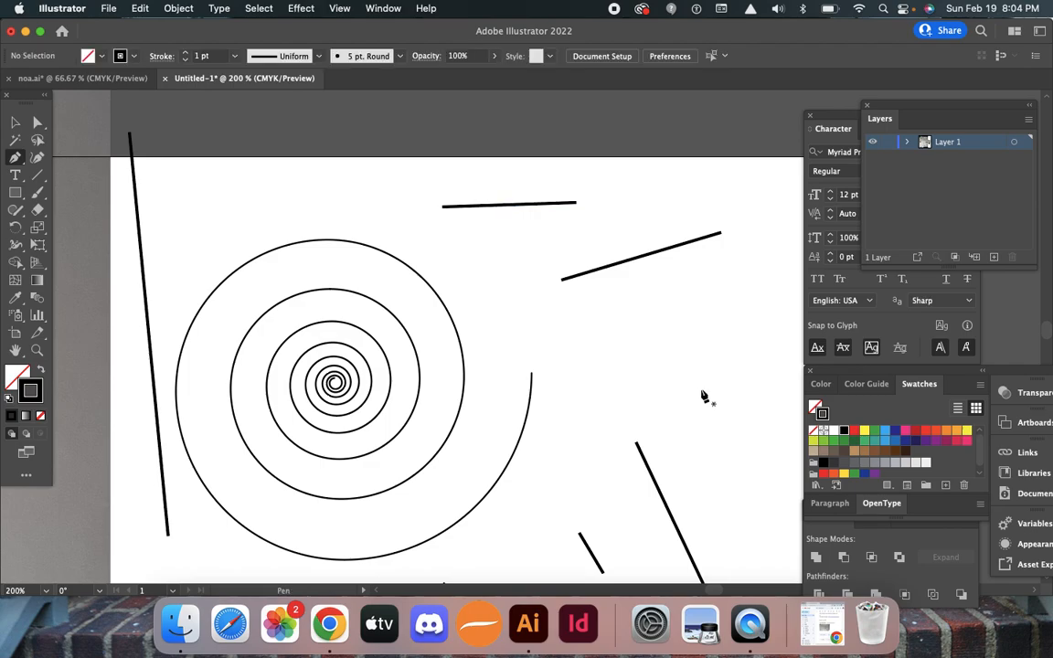
# Undo the practice Pen line and line segments around the spiral.
pyautogui.press('super+z')
pyautogui.press('super+z')
pyautogui.press('super+z')
pyautogui.press('super+z')
pyautogui.press('super+z')
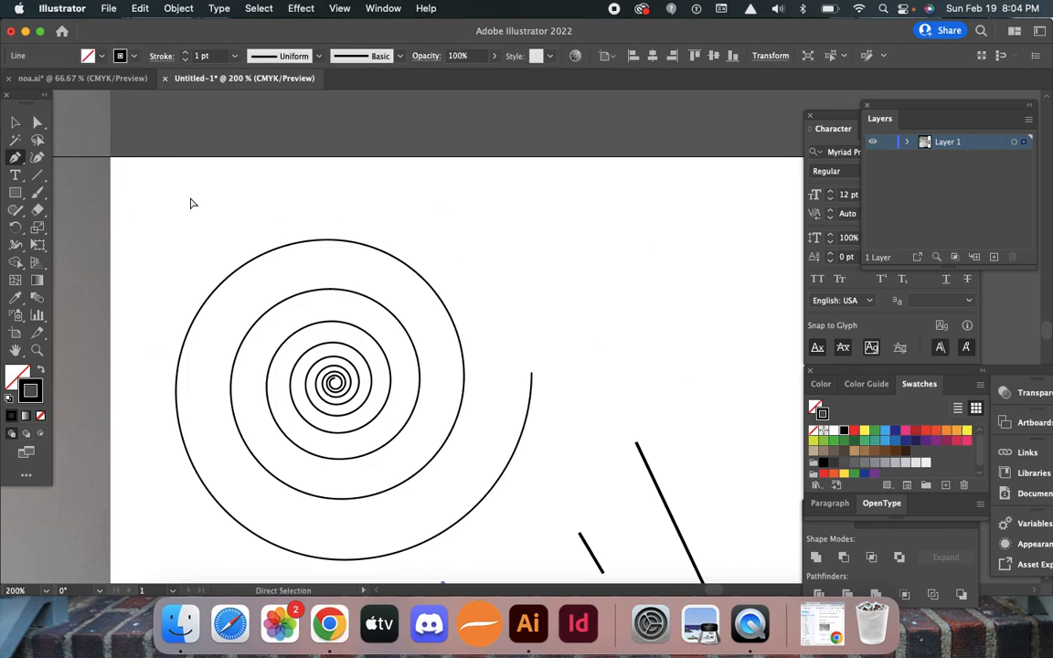
# Draw a line segment about 0.71 in long at about 311° outward from the spiral's lower-right curve.
pyautogui.press('space')
pyautogui.moveTo(361, 247); pyautogui.dragTo(376, 39)
pyautogui.click(37, 175)
pyautogui.moveTo(484, 317); pyautogui.dragTo(571, 415)
# Try a 1 in line segment at 311.42° through the Line Segment options, and cancel the reopened options.
pyautogui.click(642, 311)
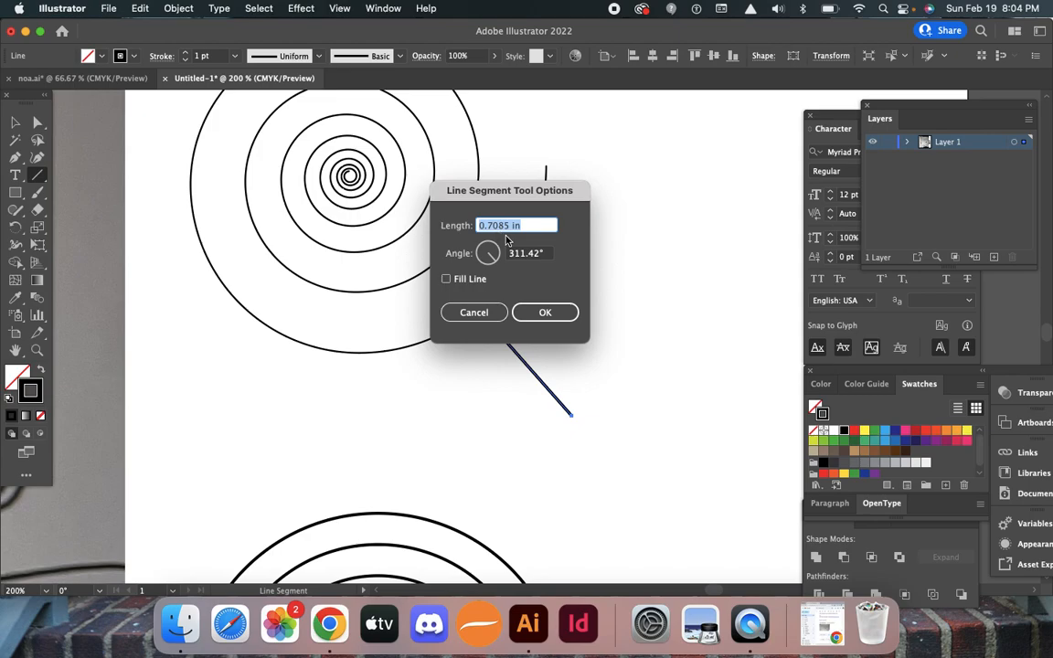
pyautogui.write('1')
pyautogui.press('Return')
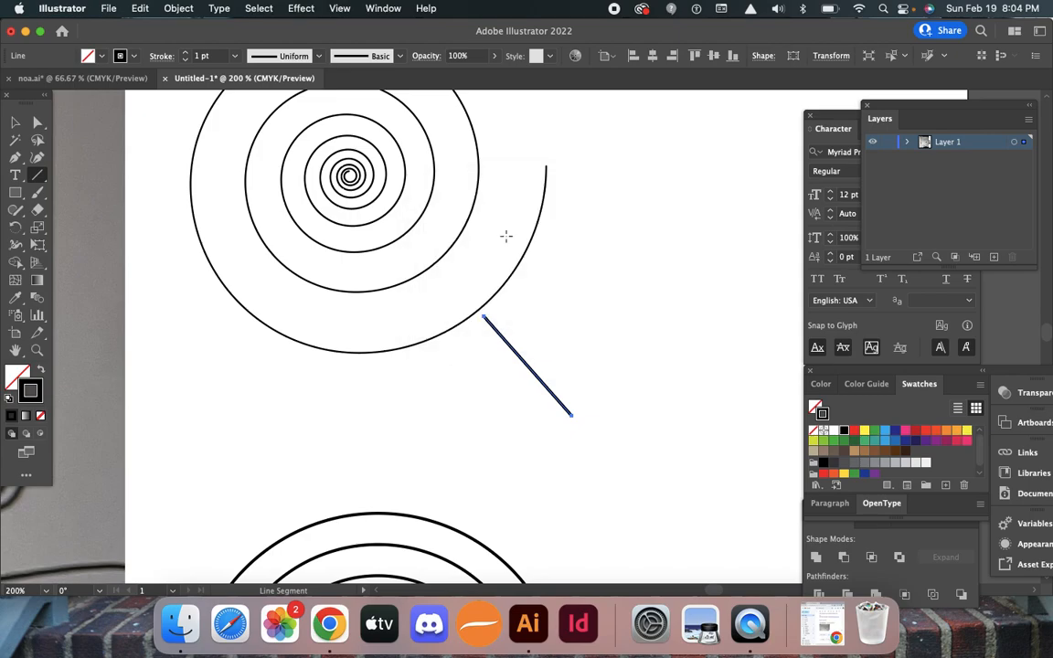
pyautogui.click(619, 323)
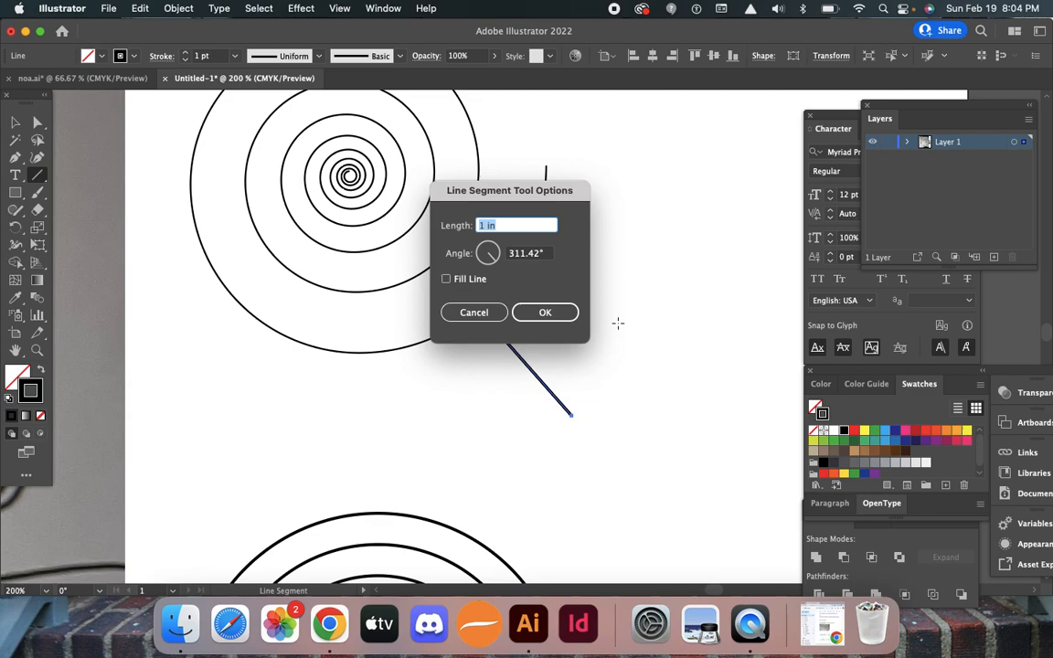
pyautogui.click(481, 319)
# Examine the coloured lines and end dots on the sketch's spirals and compare them with the drawn line.
pyautogui.press('super+shift+a')
pyautogui.press('v')
pyautogui.keyDown('alt'); pyautogui.keyDown('super'); pyautogui.click(407, 325); pyautogui.keyUp('super'); pyautogui.keyUp('alt')
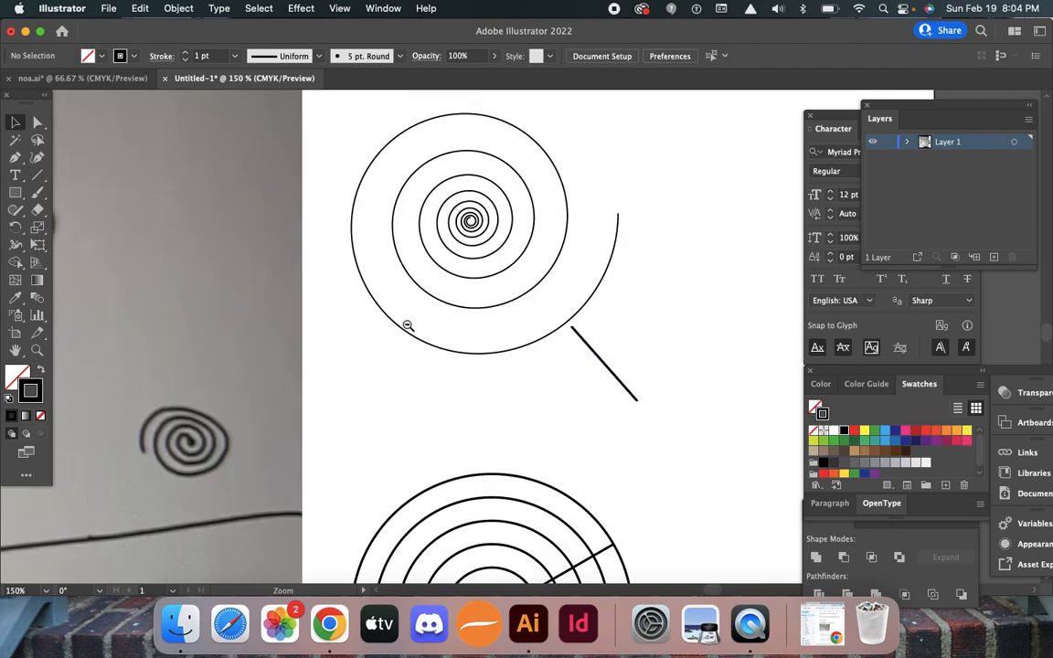
pyautogui.keyDown('alt'); pyautogui.keyDown('super'); pyautogui.click(344, 318); pyautogui.keyUp('super'); pyautogui.keyUp('alt')
pyautogui.keyDown('alt'); pyautogui.keyDown('super'); pyautogui.click(344, 317); pyautogui.keyUp('super'); pyautogui.keyUp('alt')
pyautogui.moveTo(186, 362); pyautogui.dragTo(422, 311)
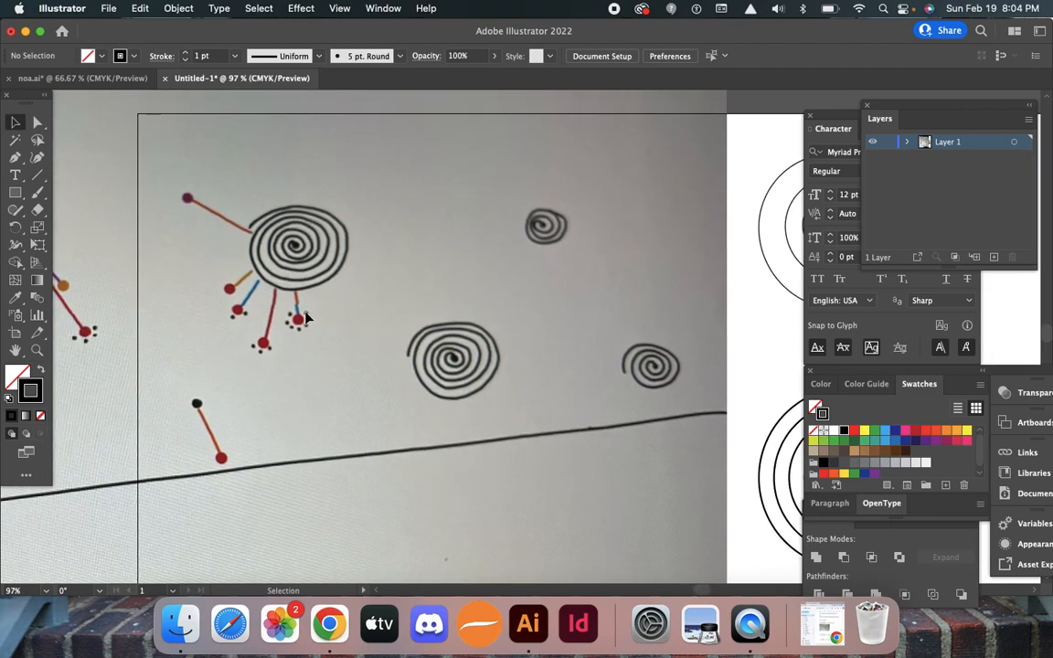
pyautogui.hscroll(8, 306, 318)
pyautogui.click(541, 307)
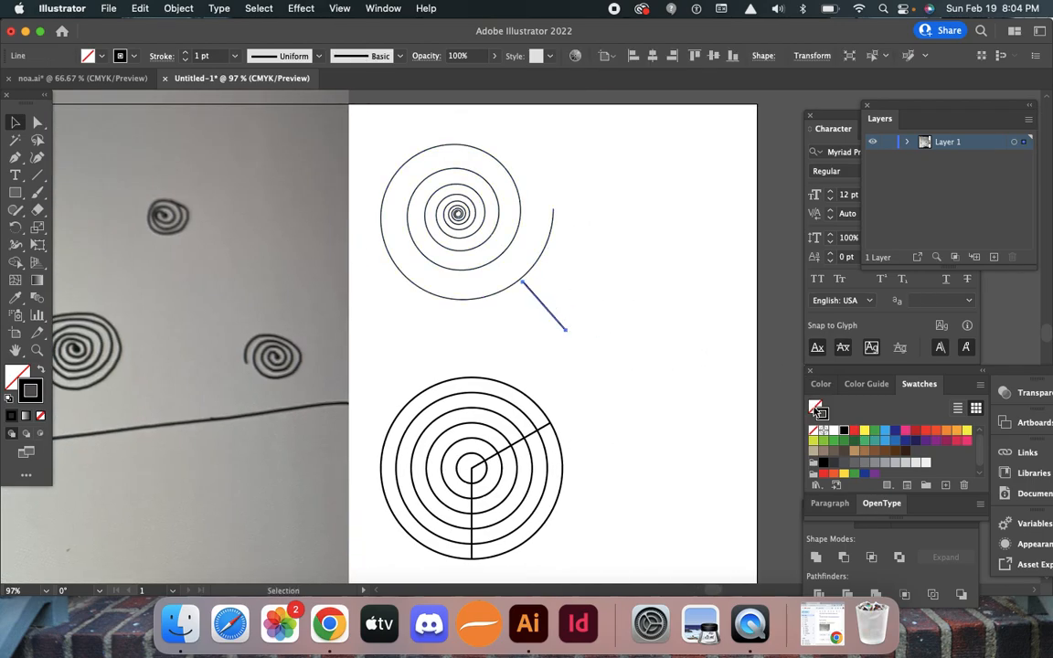
pyautogui.click(635, 233)
# Draw a circle to the right of the spiral with yellow fill and an 11 pt CMYK Red stroke, and delete it.
pyautogui.press('l')
pyautogui.moveTo(626, 224); pyautogui.dragTo(724, 322)
pyautogui.click(864, 432)
pyautogui.click(822, 414)
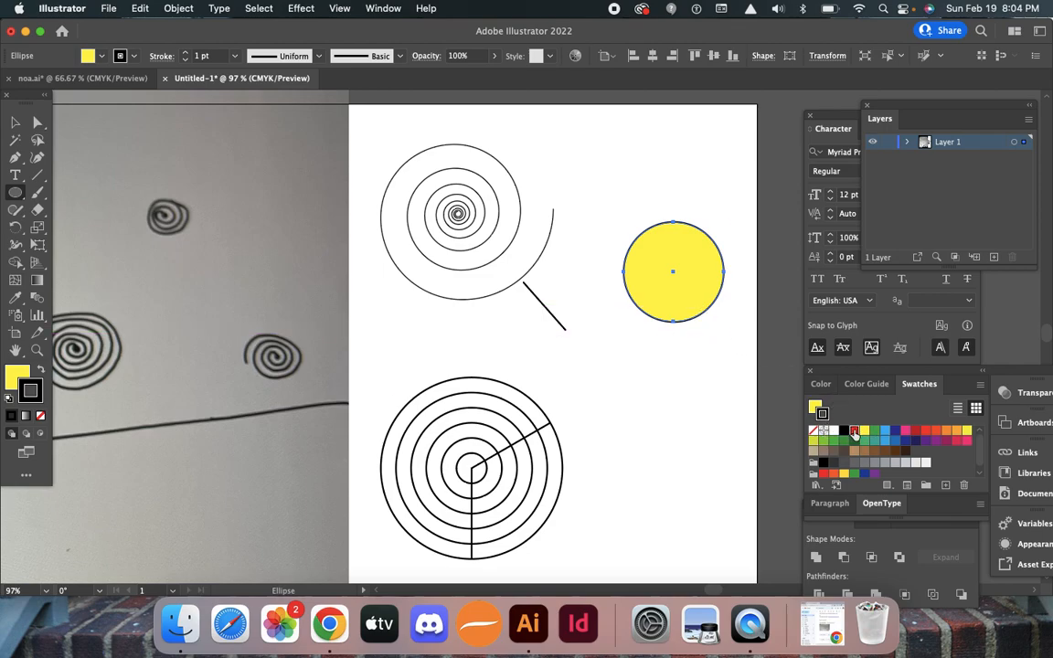
pyautogui.click(854, 429)
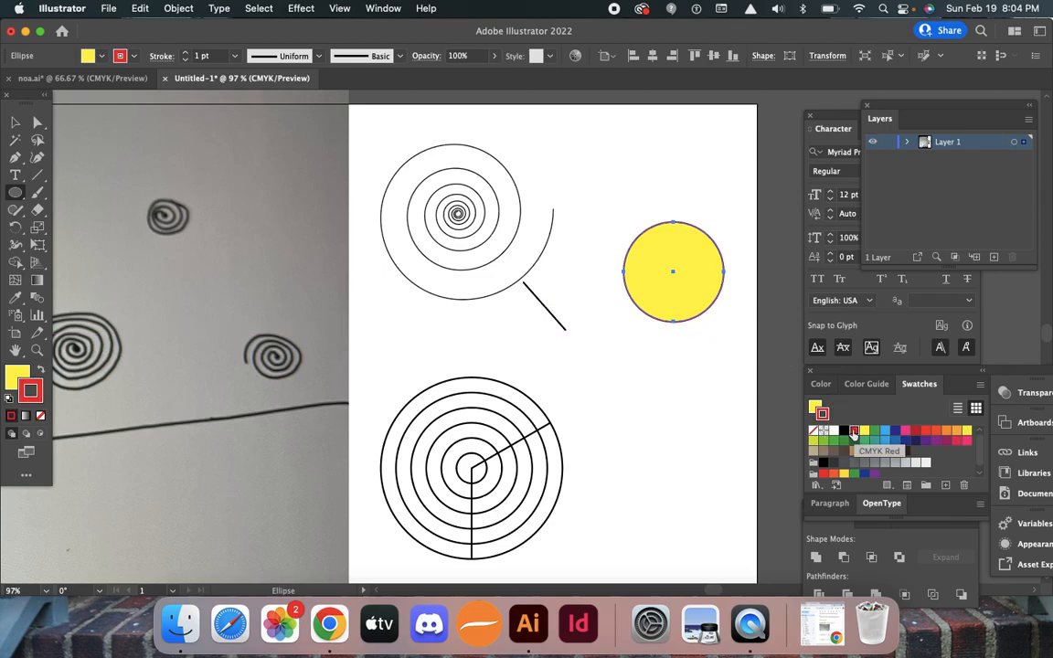
pyautogui.click(187, 53)
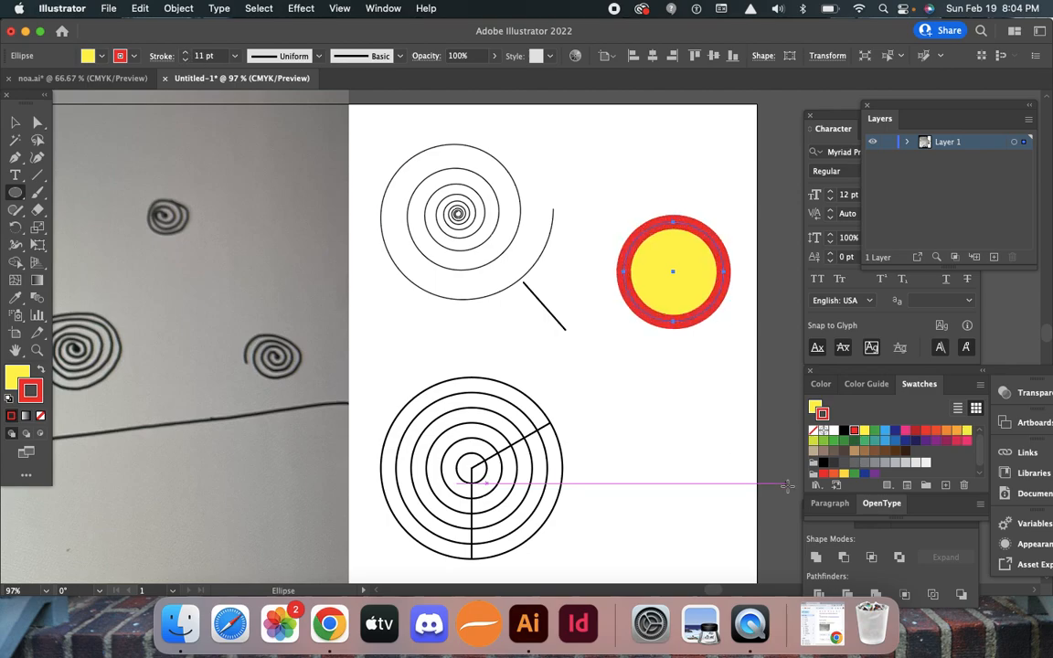
pyautogui.press('Delete')
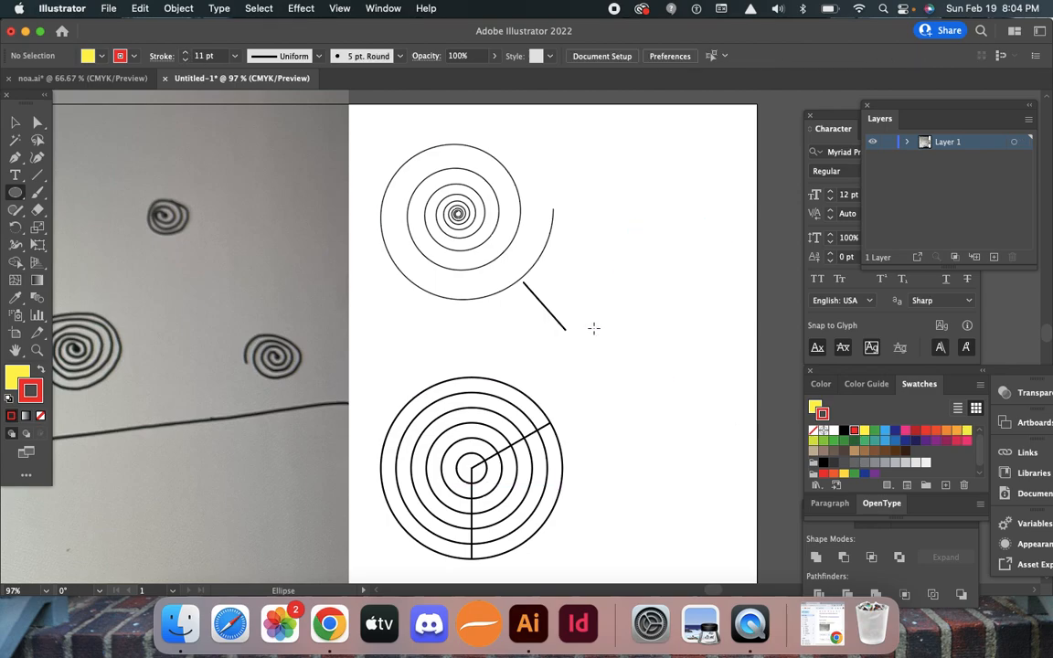
# Give the line segment at the spiral's lower right a 3 pt CMYK Red stroke.
pyautogui.keyDown('super'); pyautogui.click(563, 323); pyautogui.keyUp('super')
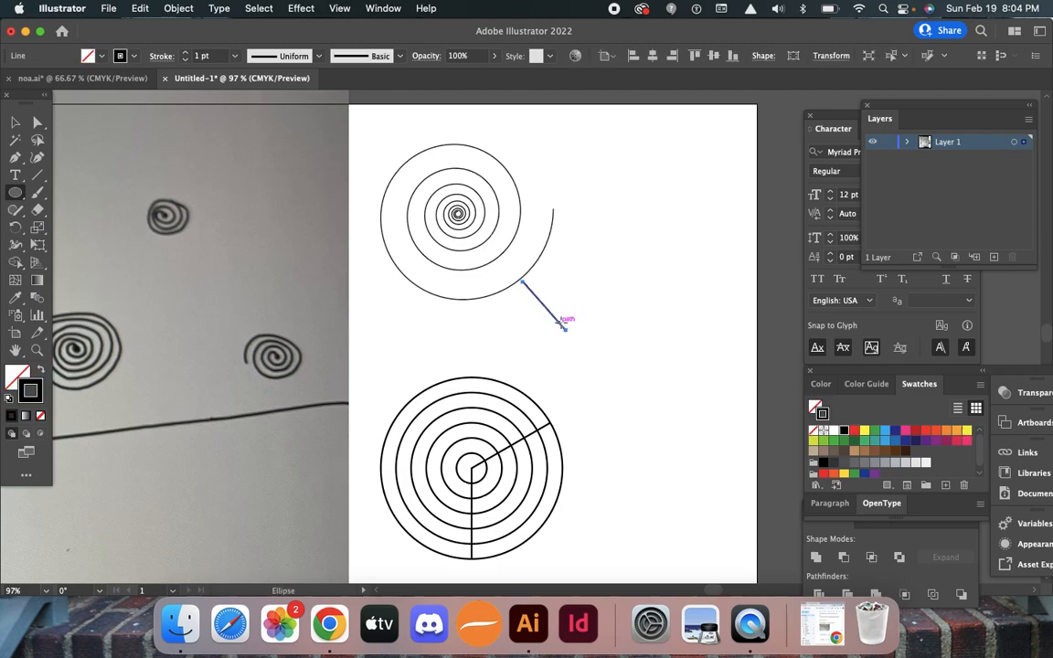
pyautogui.keyDown('super'); pyautogui.click(504, 337); pyautogui.keyUp('super')
pyautogui.moveTo(414, 311); pyautogui.dragTo(653, 305)
pyautogui.press('v')
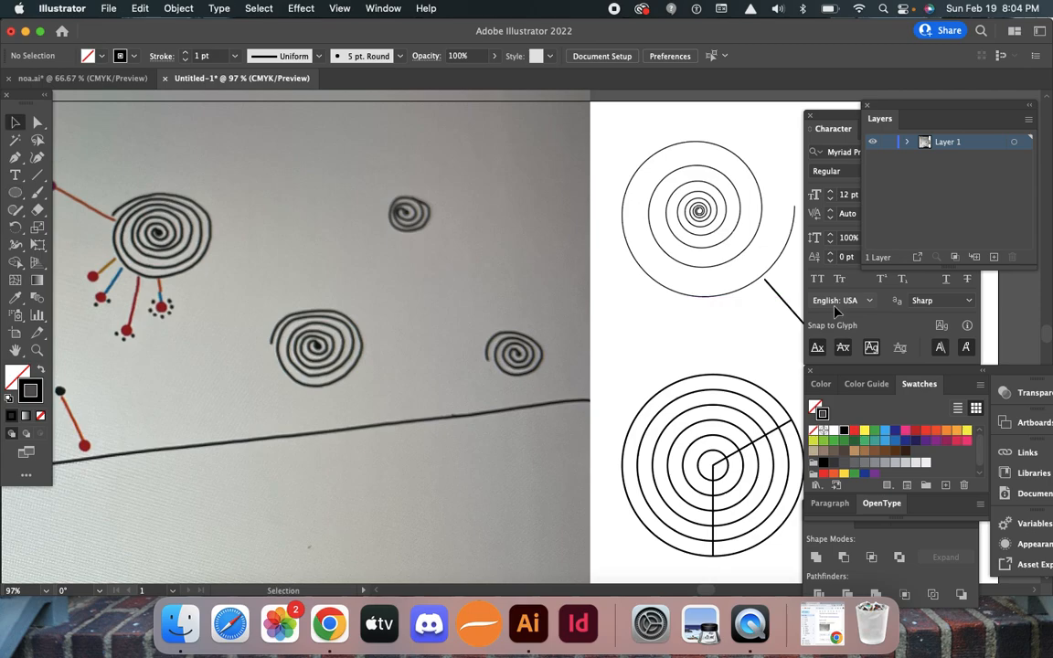
pyautogui.click(778, 294)
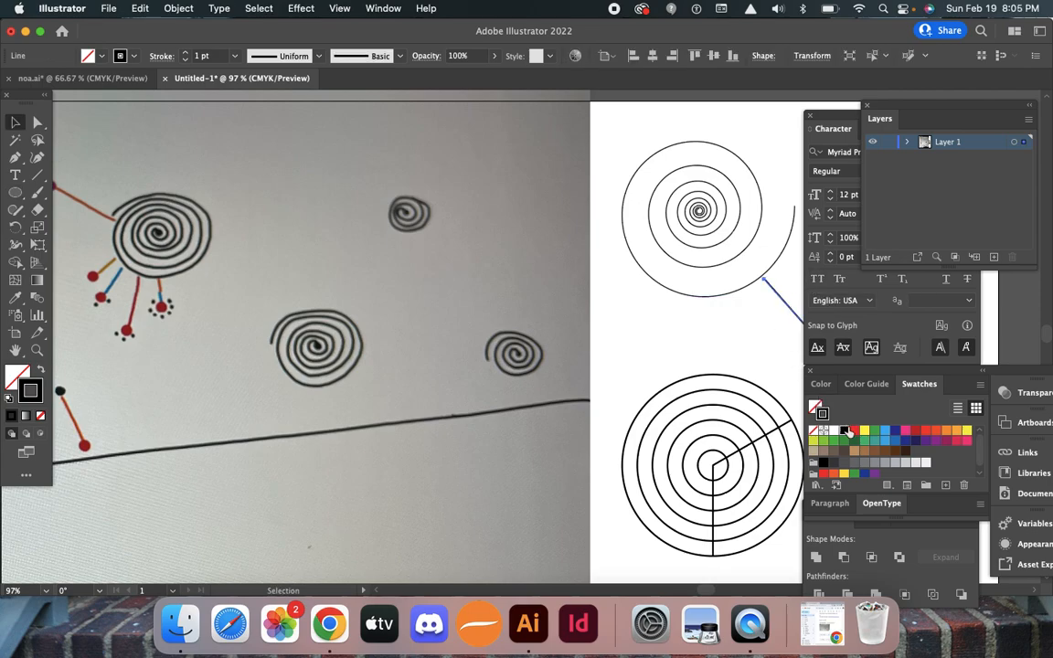
pyautogui.click(854, 431)
pyautogui.click(185, 52)
pyautogui.click(185, 52)
# Draw a small circle with the Ellipse tool just beyond the lower end of the red line.
pyautogui.moveTo(637, 288)
pyautogui.mouseDown()
pyautogui.moveTo(539, 253)
pyautogui.moveTo(578, 232)
pyautogui.mouseUp()
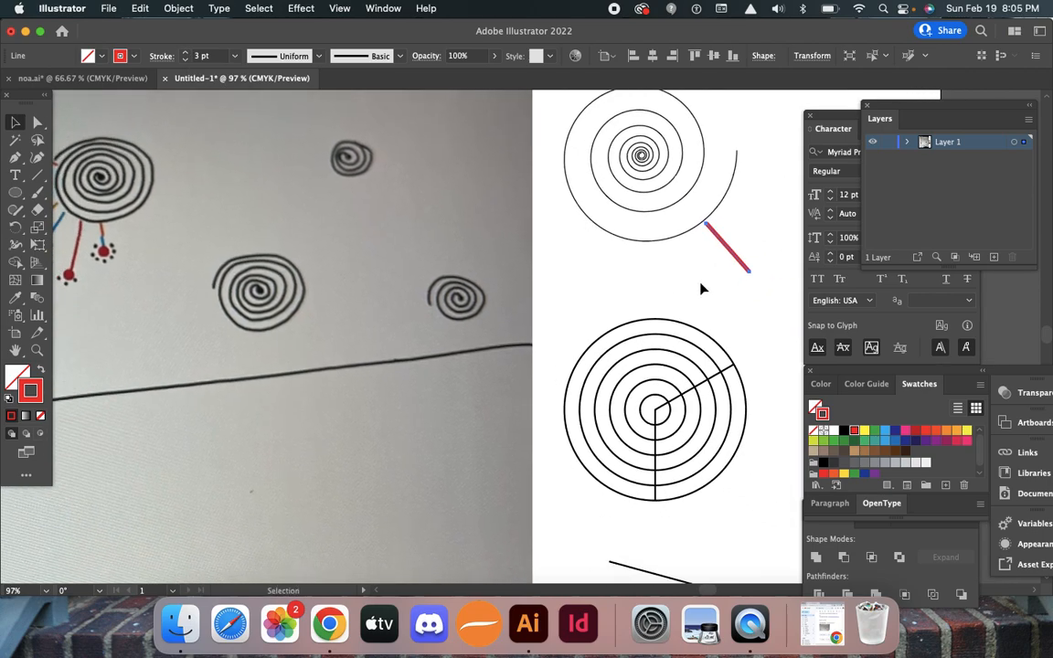
pyautogui.moveTo(667, 284); pyautogui.dragTo(574, 265)
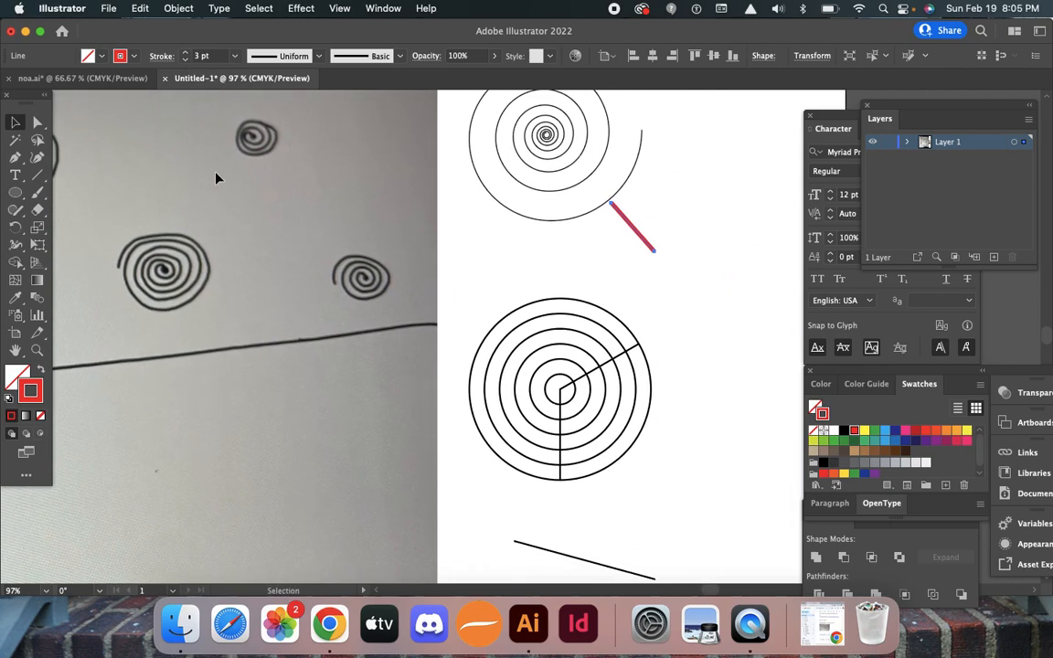
pyautogui.click(14, 194)
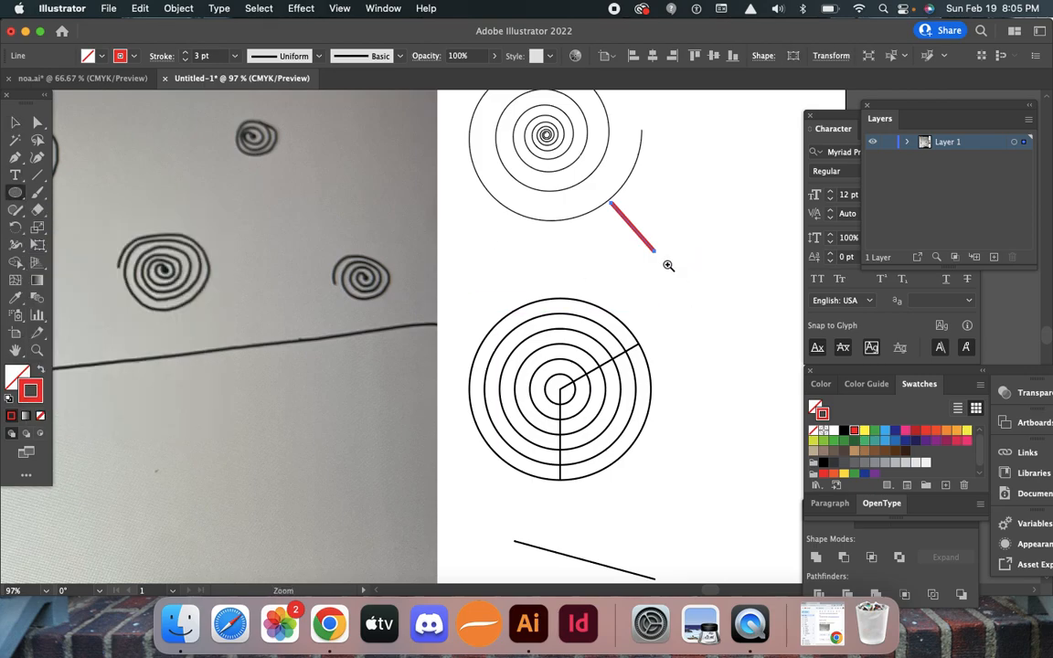
pyautogui.keyDown('super'); pyautogui.click(668, 266); pyautogui.keyUp('super')
pyautogui.keyDown('super'); pyautogui.click(501, 338); pyautogui.keyUp('super')
pyautogui.keyDown('super'); pyautogui.click(501, 339); pyautogui.keyUp('super')
pyautogui.keyDown('super'); pyautogui.click(501, 339); pyautogui.keyUp('super')
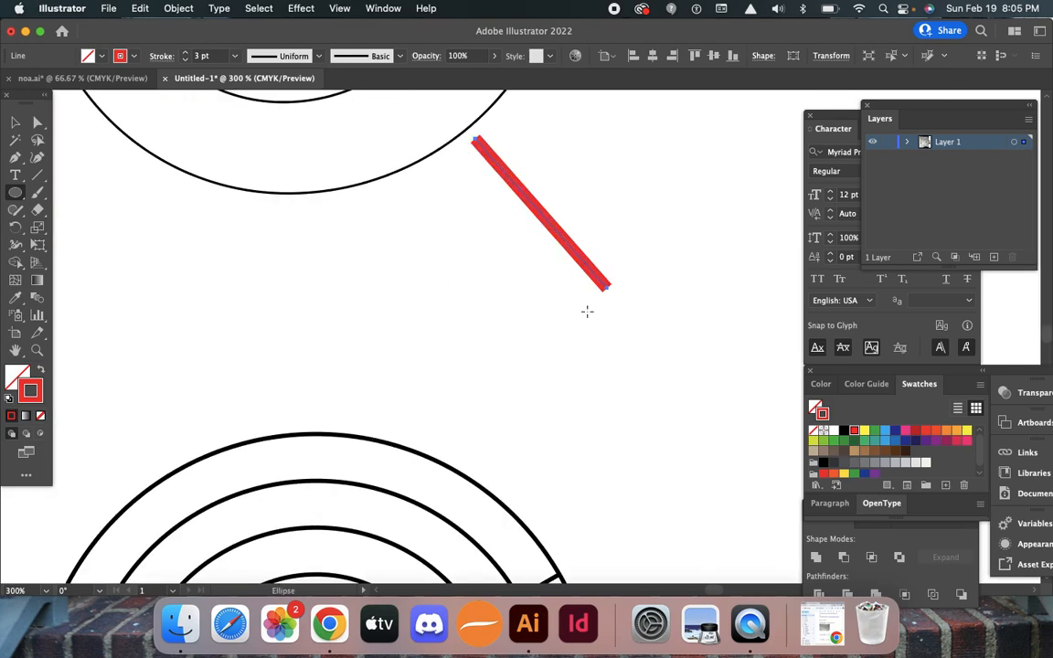
pyautogui.keyDown('super'); pyautogui.click(651, 323); pyautogui.keyUp('super')
pyautogui.moveTo(649, 317)
pyautogui.mouseDown()
pyautogui.moveTo(505, 319)
pyautogui.moveTo(600, 362)
pyautogui.moveTo(510, 443)
pyautogui.moveTo(412, 434)
pyautogui.moveTo(546, 417)
pyautogui.moveTo(494, 369)
pyautogui.moveTo(535, 379)
pyautogui.moveTo(573, 410)
pyautogui.moveTo(528, 360)
pyautogui.moveTo(561, 403)
pyautogui.moveTo(563, 378)
pyautogui.mouseUp()
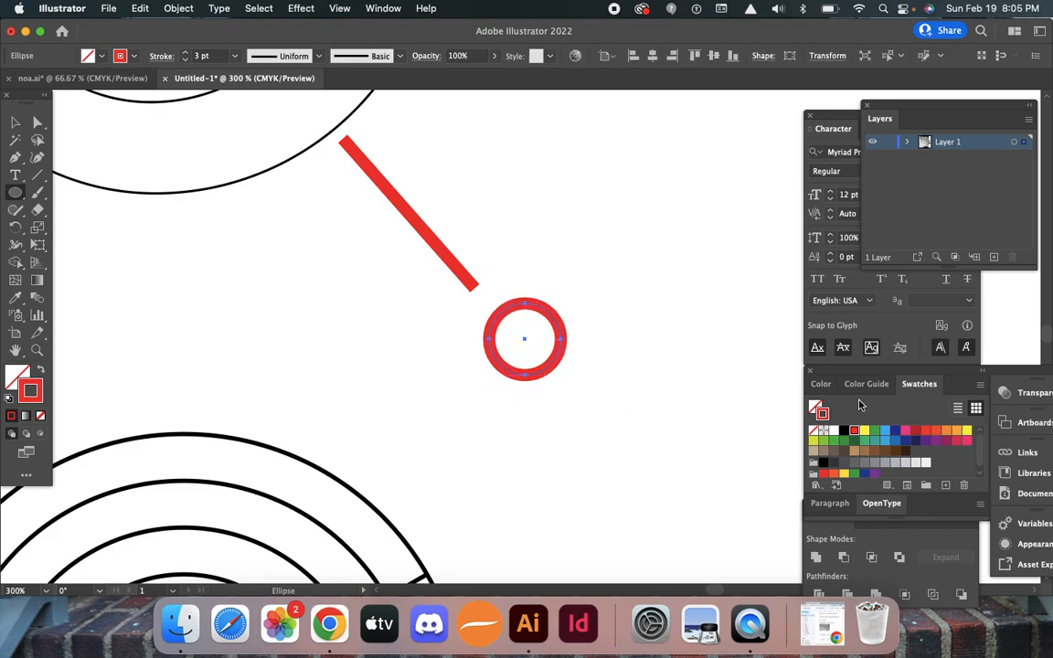
# Remove the small circle's stroke and fill it with CMYK Red after trying a black fill.
pyautogui.click(817, 433)
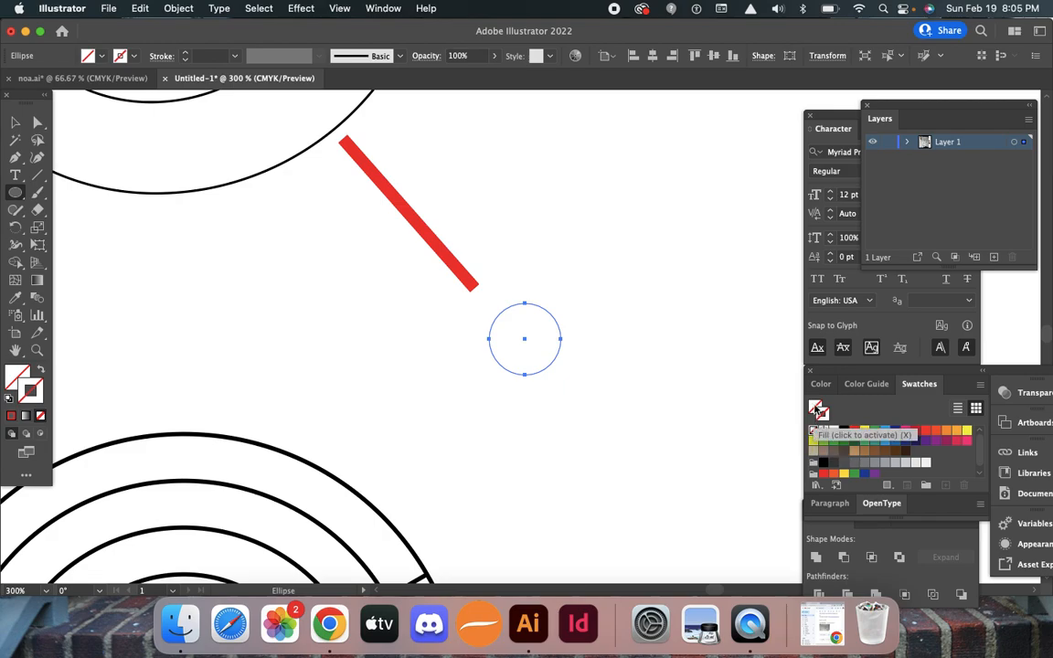
pyautogui.click(816, 411)
pyautogui.click(845, 431)
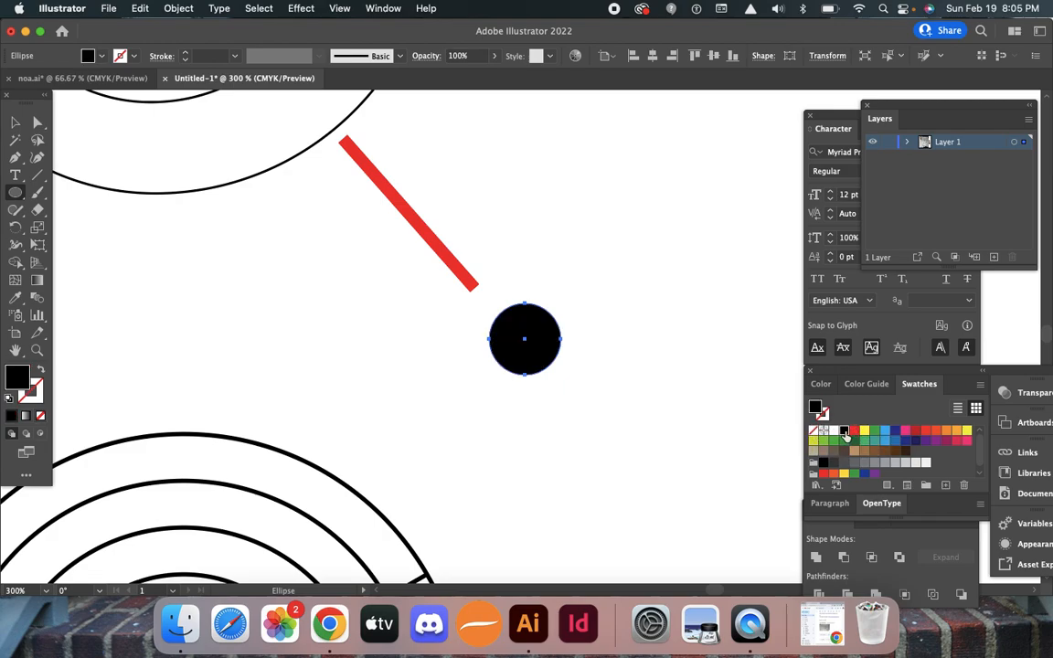
pyautogui.press('super+0')
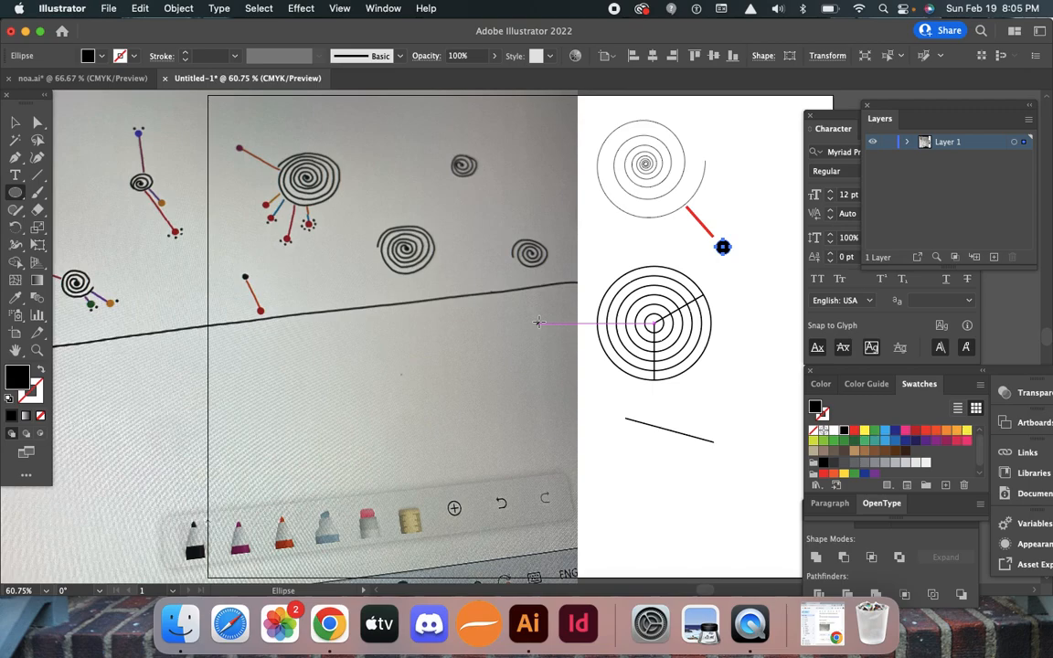
pyautogui.click(855, 431)
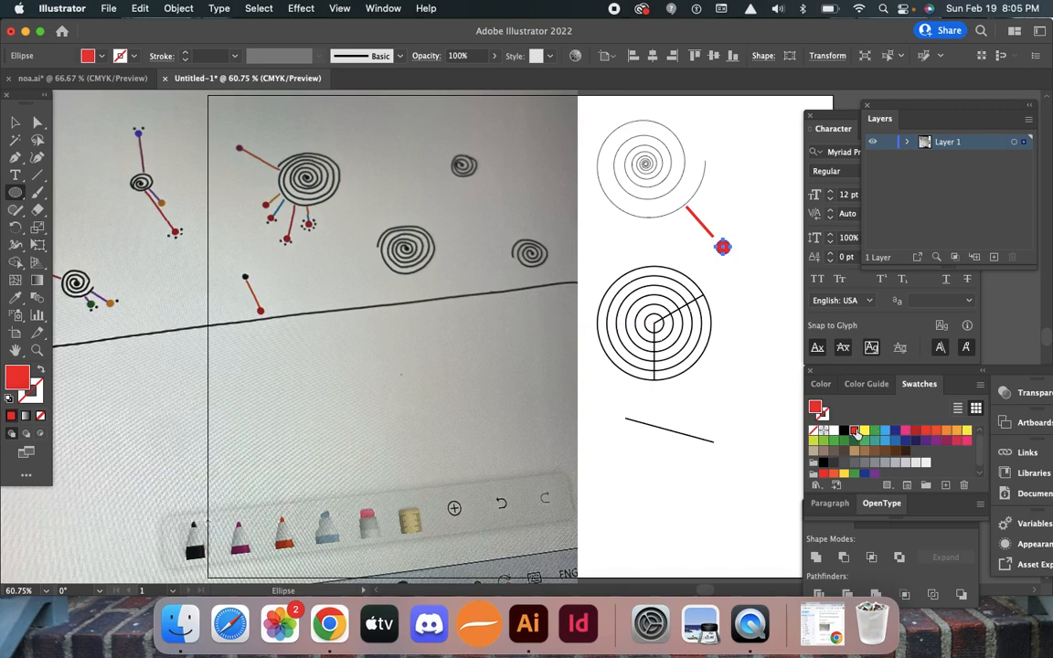
# Scale the red circle to 50% about its centre with the Scale tool.
pyautogui.press('super+space')
pyautogui.moveTo(737, 255); pyautogui.dragTo(752, 260)
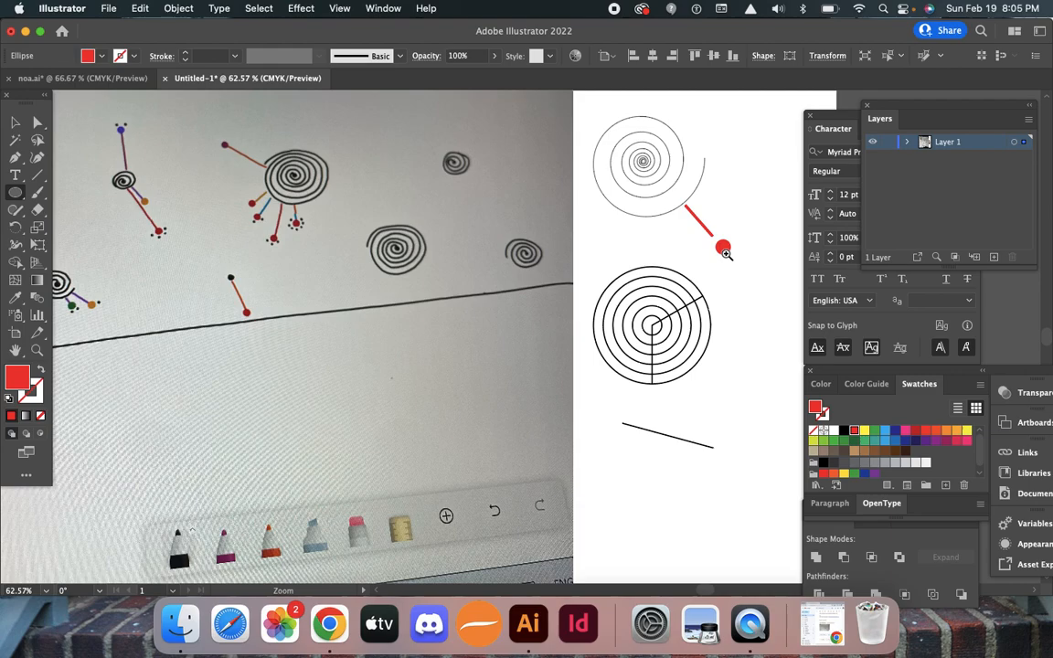
pyautogui.press('super+1')
pyautogui.press('super+0')
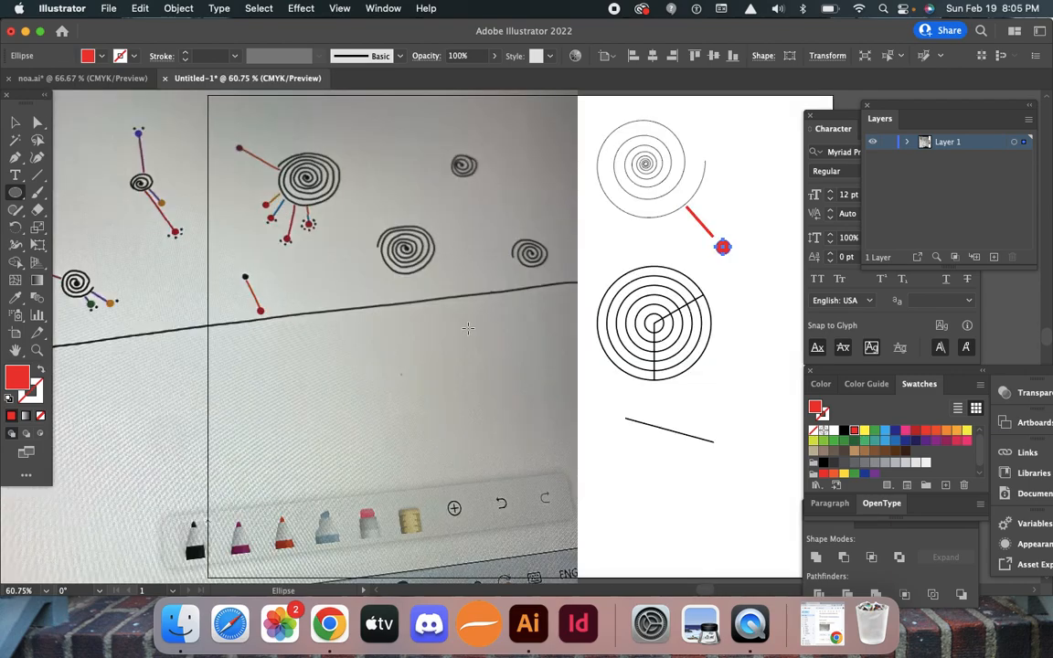
pyautogui.keyDown('alt'); pyautogui.keyDown('super'); pyautogui.click(689, 257); pyautogui.keyUp('super'); pyautogui.keyUp('alt')
pyautogui.keyDown('alt'); pyautogui.keyDown('super'); pyautogui.click(731, 292); pyautogui.keyUp('super'); pyautogui.keyUp('alt')
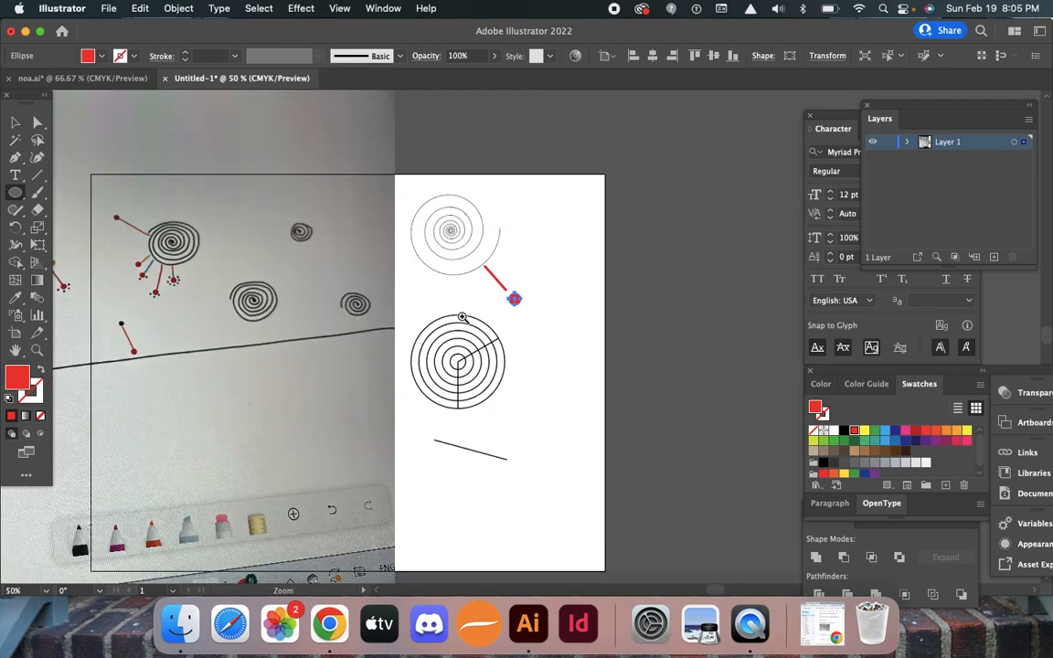
pyautogui.moveTo(500, 278); pyautogui.dragTo(729, 520)
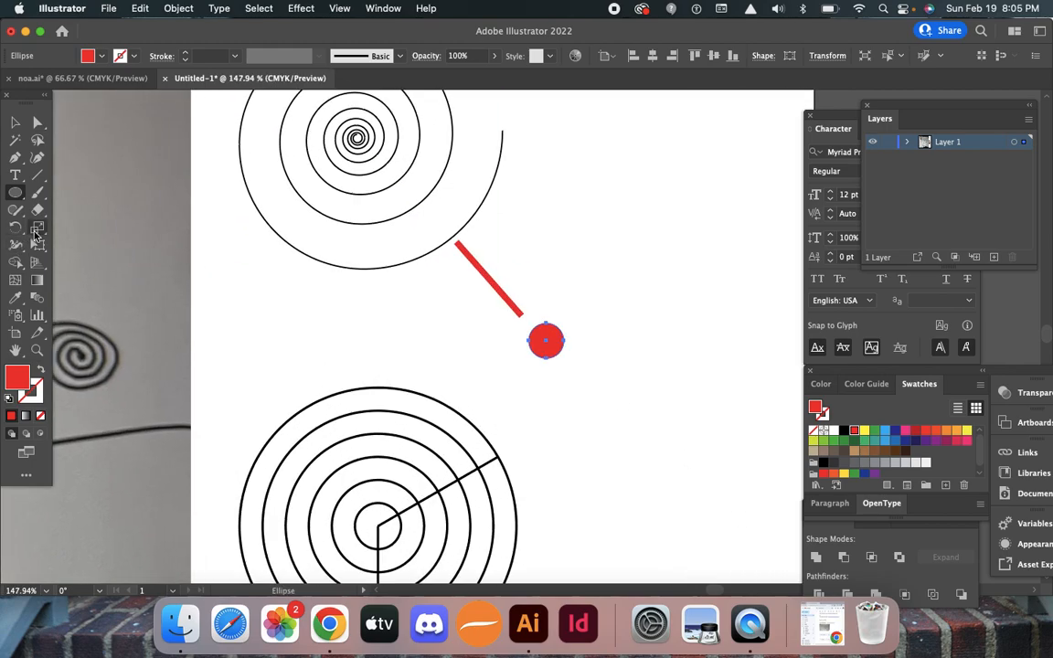
pyautogui.click(36, 229)
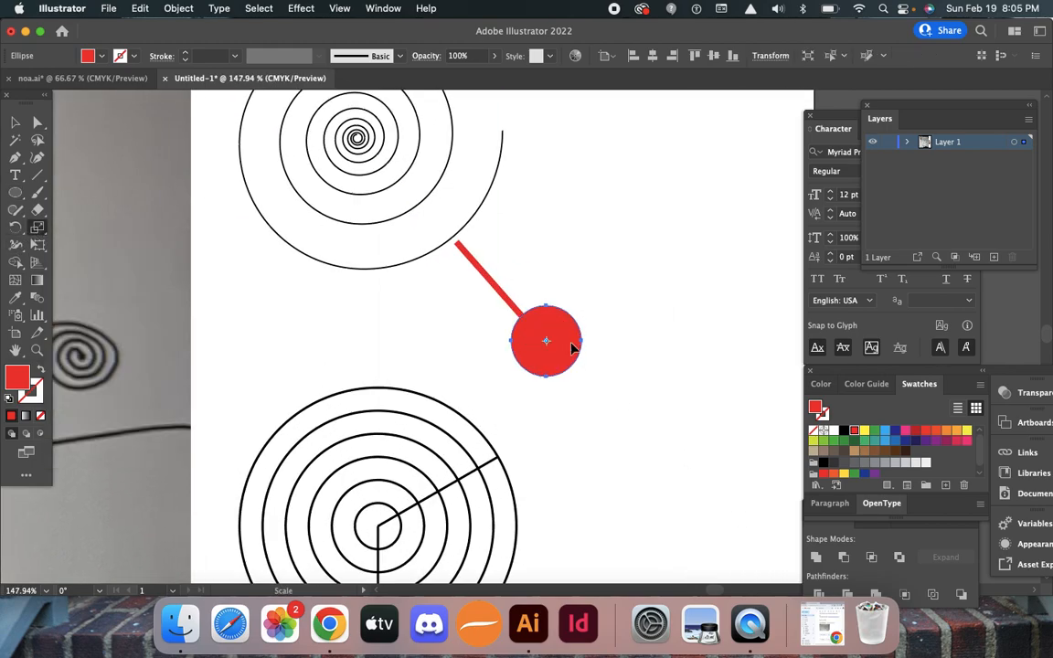
pyautogui.keyDown('alt'); pyautogui.click(571, 343); pyautogui.keyUp('alt')
pyautogui.write('50')
pyautogui.press('Return')
pyautogui.press('v')
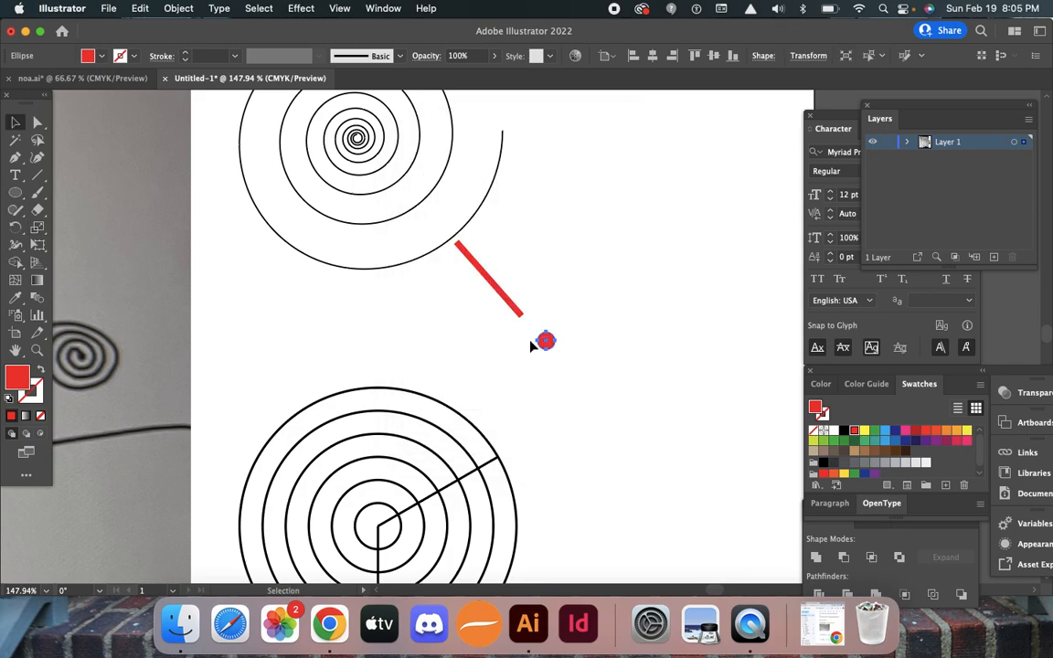
# Duplicate the red circle off to its right and move the original to the lower end of the red line.
pyautogui.moveTo(550, 345); pyautogui.dragTo(604, 346)
pyautogui.moveTo(556, 297); pyautogui.dragTo(530, 338)
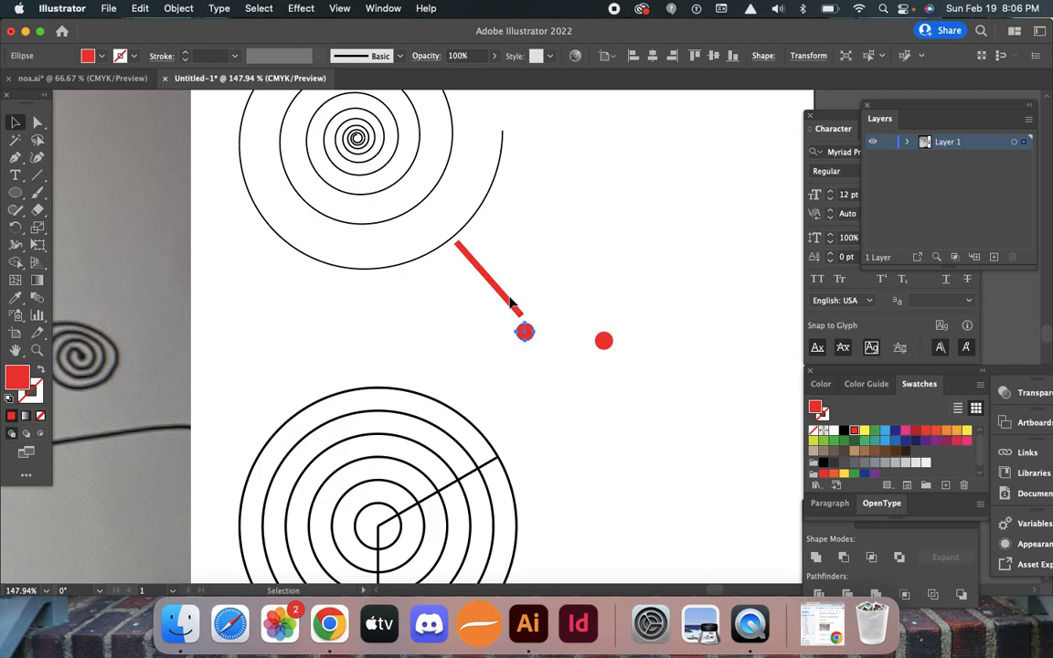
# Reduce the red line's stroke to 1 pt and nudge the red circle into line with its lower end.
pyautogui.click(507, 305)
pyautogui.click(184, 59)
pyautogui.click(183, 59)
pyautogui.click(538, 255)
pyautogui.moveTo(525, 332)
pyautogui.mouseDown()
pyautogui.moveTo(536, 334)
pyautogui.moveTo(531, 327)
pyautogui.mouseUp()
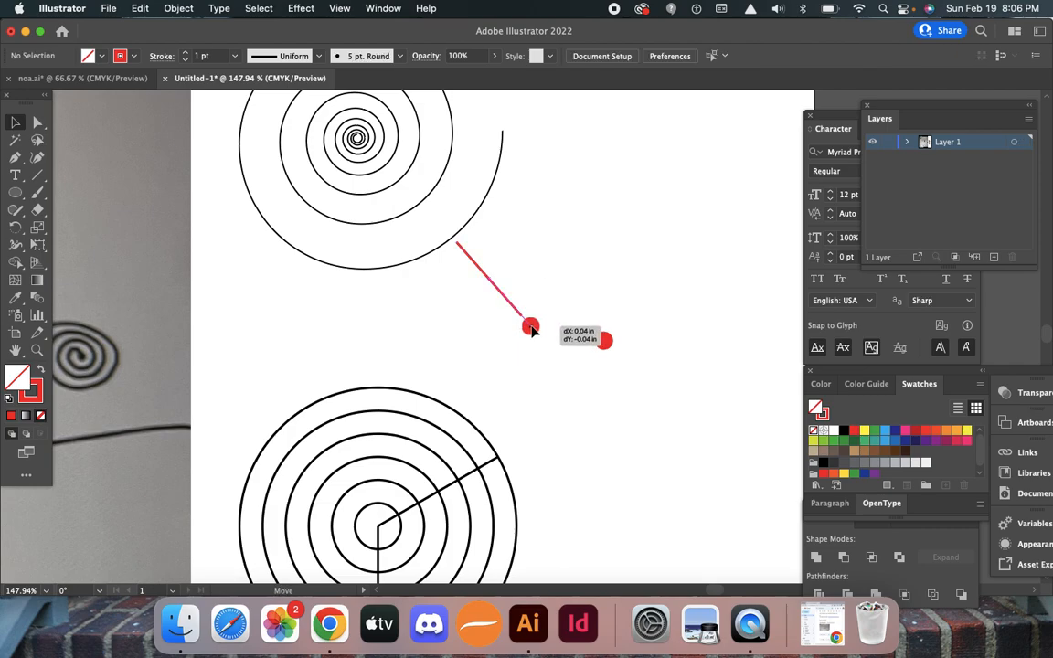
# Move the spare red circle close to the line's end dot and fill it with black.
pyautogui.hotkey('shift', 'x')
pyautogui.click(604, 341)
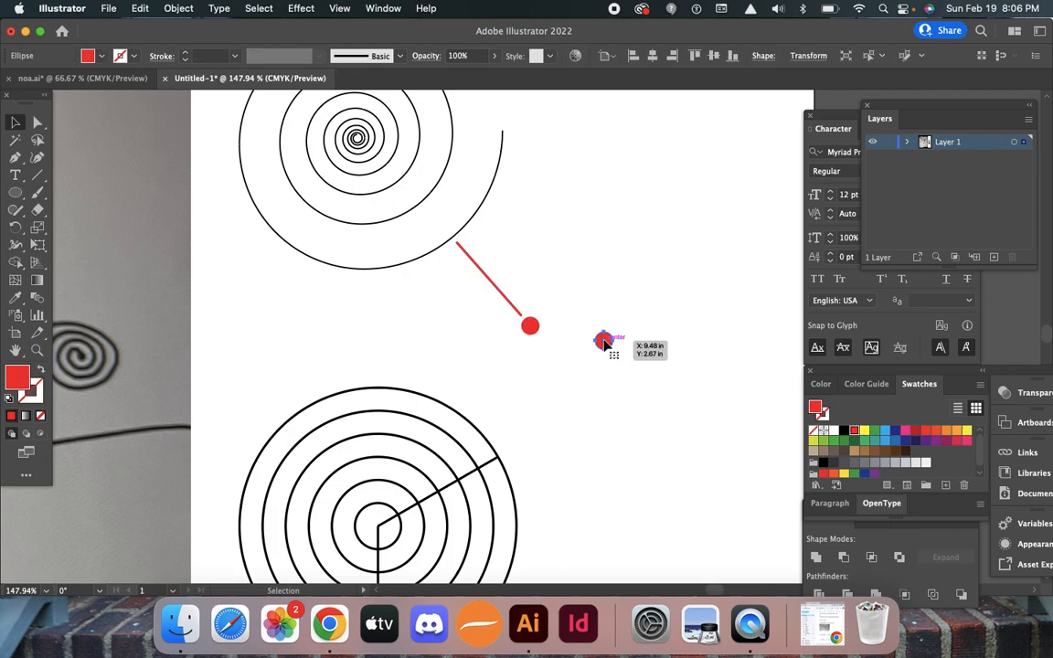
pyautogui.moveTo(603, 341); pyautogui.dragTo(556, 308)
pyautogui.press('super+space')
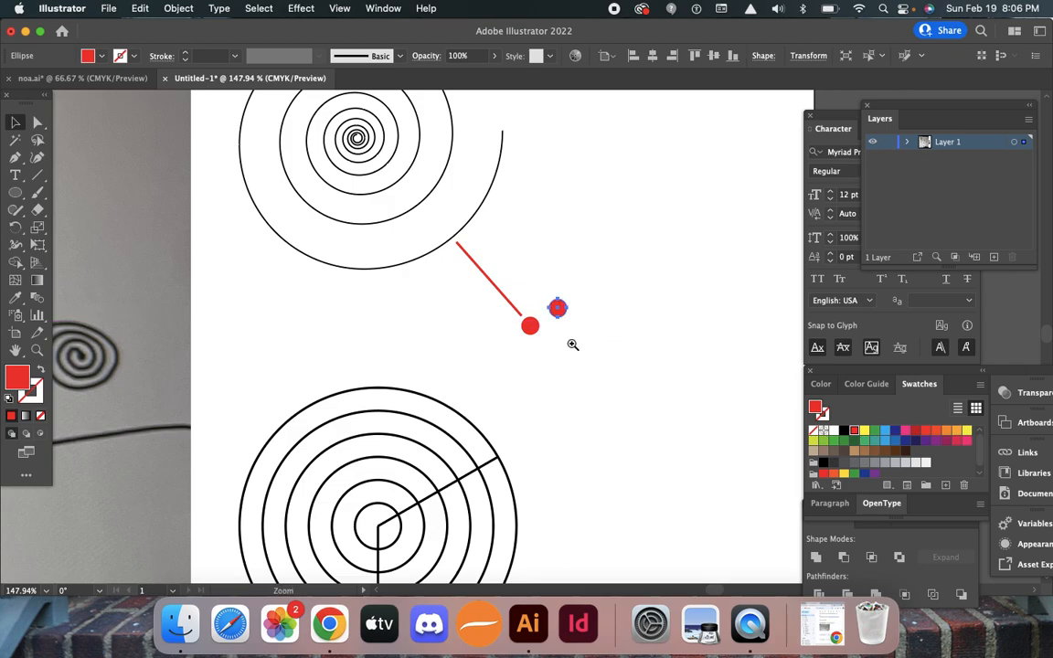
pyautogui.keyDown('super'); pyautogui.click(552, 351); pyautogui.keyUp('super')
pyautogui.keyDown('super'); pyautogui.click(482, 345); pyautogui.keyUp('super')
pyautogui.keyDown('super'); pyautogui.click(481, 346); pyautogui.keyUp('super')
pyautogui.keyDown('super'); pyautogui.click(482, 345); pyautogui.keyUp('super')
pyautogui.press('space')
pyautogui.moveTo(722, 287); pyautogui.dragTo(378, 327)
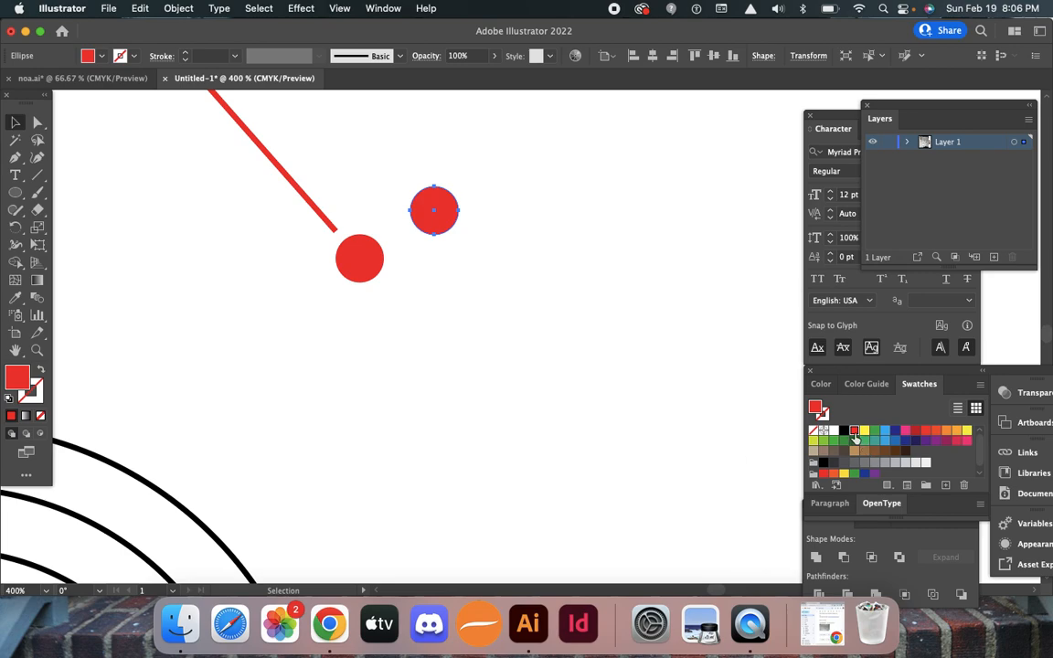
pyautogui.click(844, 432)
# Scale the black circle uniformly to 50% with the Scale tool.
pyautogui.press('s')
pyautogui.press('Return')
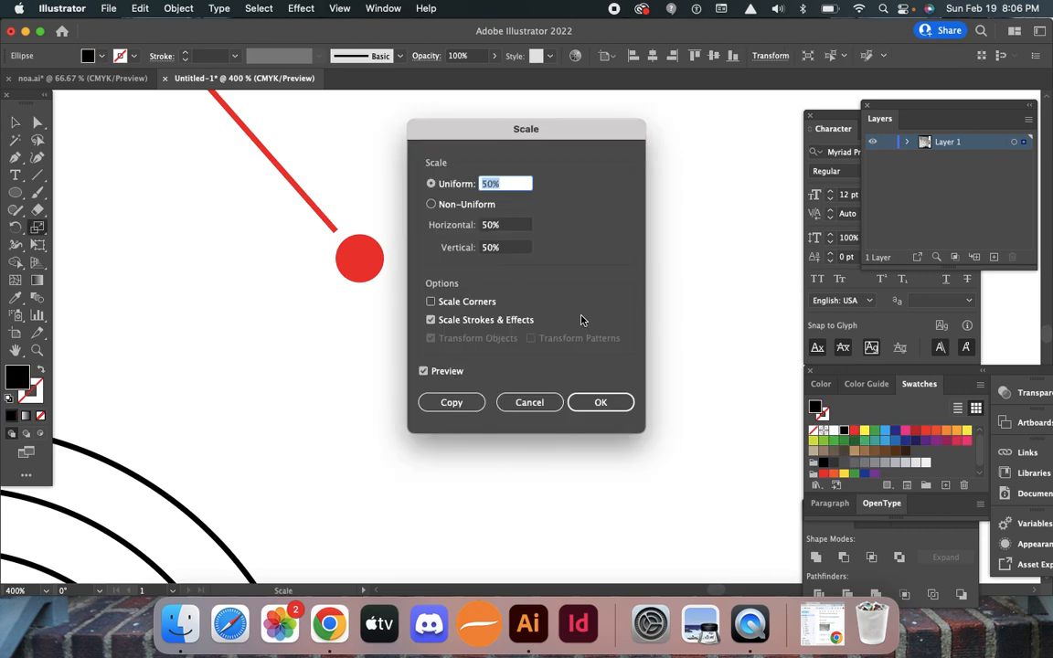
pyautogui.press('Return')
pyautogui.press('v')
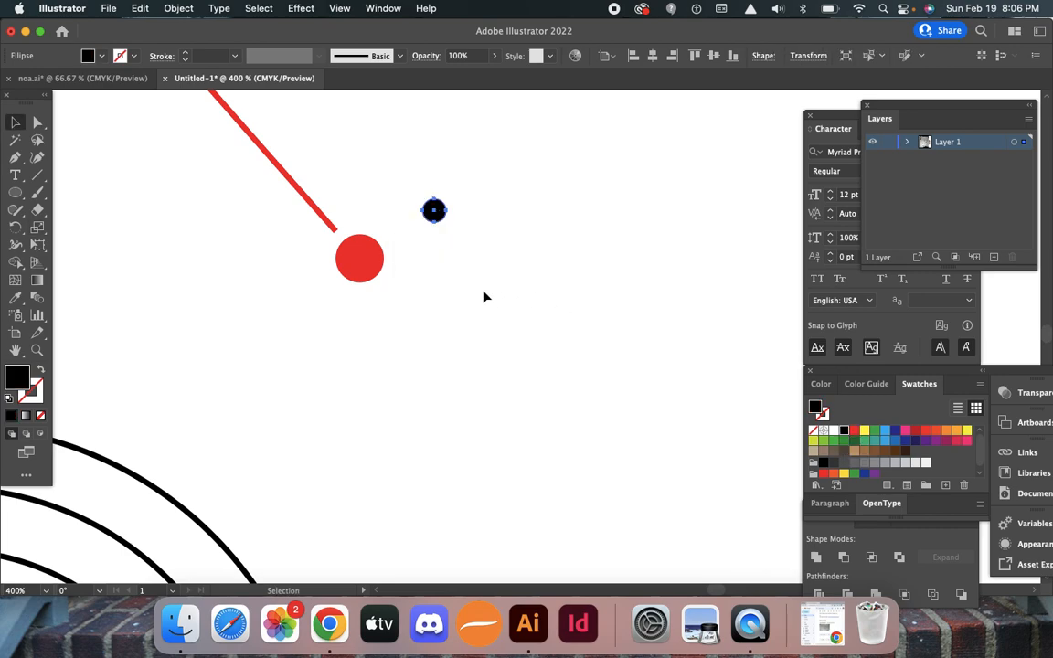
# Arrange five small black dots around the lower side of the red circle by copying the scaled dot.
pyautogui.click(451, 218)
pyautogui.moveTo(436, 213); pyautogui.dragTo(389, 224)
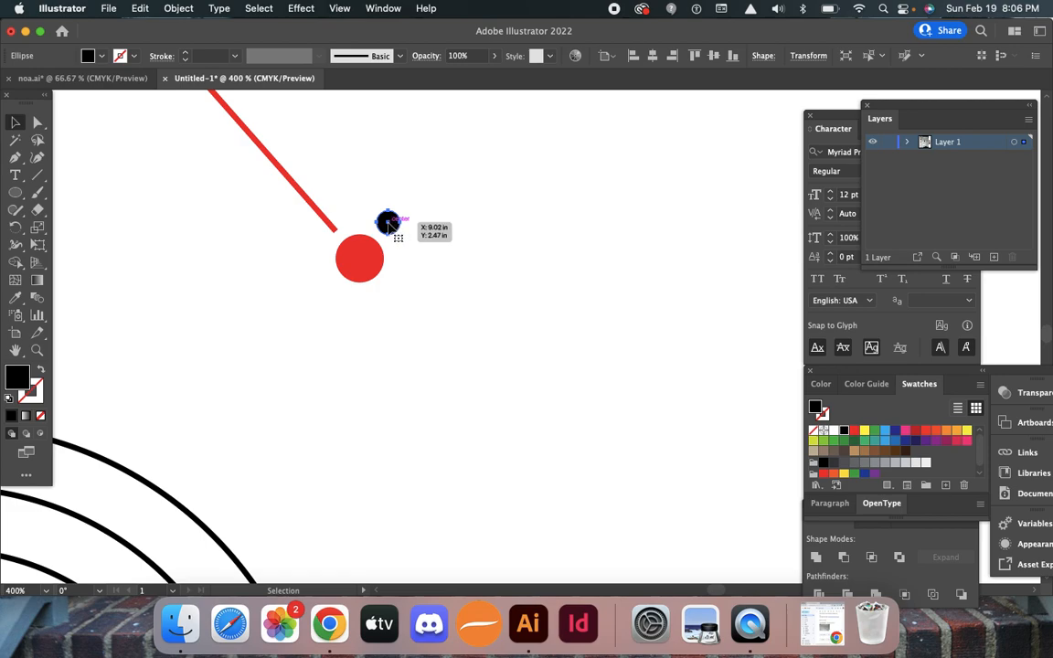
pyautogui.moveTo(390, 225); pyautogui.dragTo(412, 268)
pyautogui.press('super+c')
pyautogui.press('super+v')
pyautogui.moveTo(522, 337); pyautogui.dragTo(308, 278)
pyautogui.click(527, 380)
# Draw four line segments radiating outward from the large spiral's upper-left, lower-left and bottom edges.
pyautogui.press('super+0')
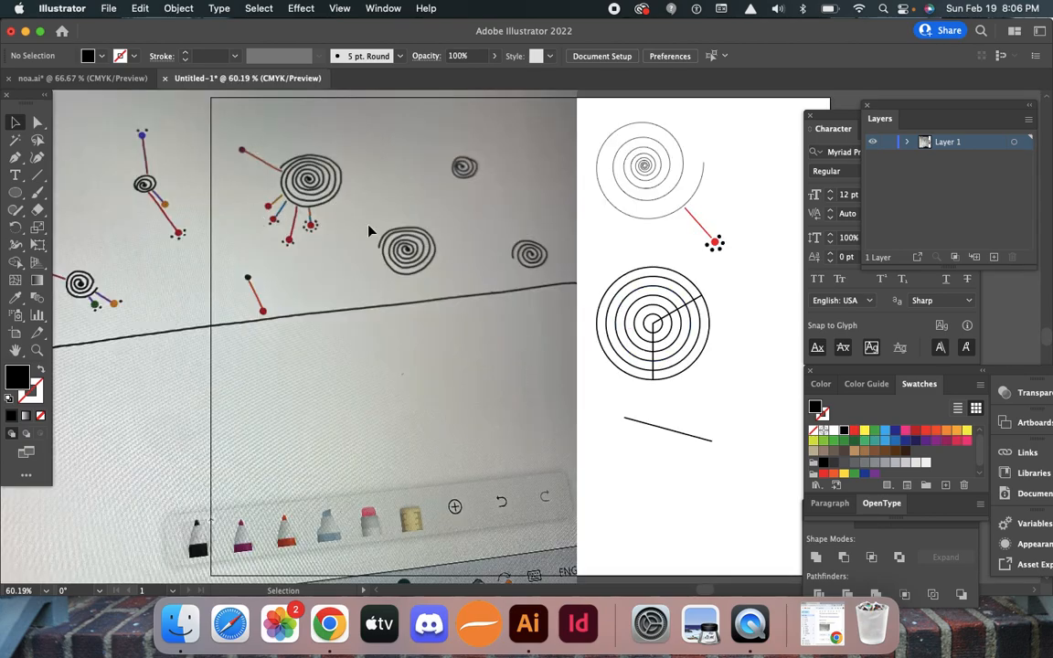
pyautogui.click(37, 174)
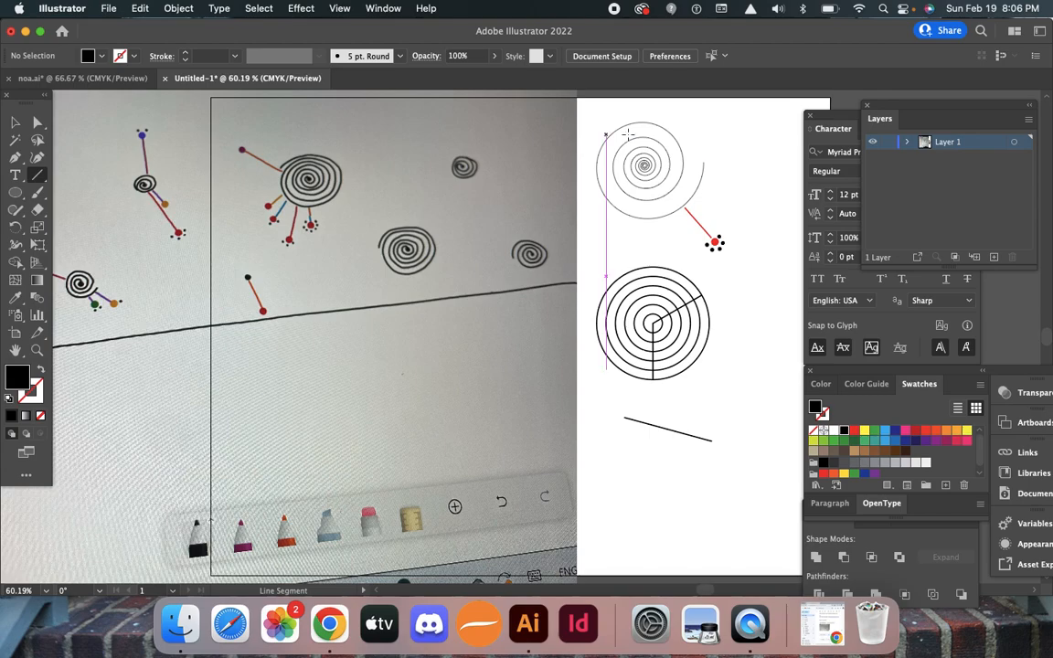
pyautogui.moveTo(594, 142)
pyautogui.mouseDown()
pyautogui.moveTo(503, 112)
pyautogui.moveTo(521, 121)
pyautogui.mouseUp()
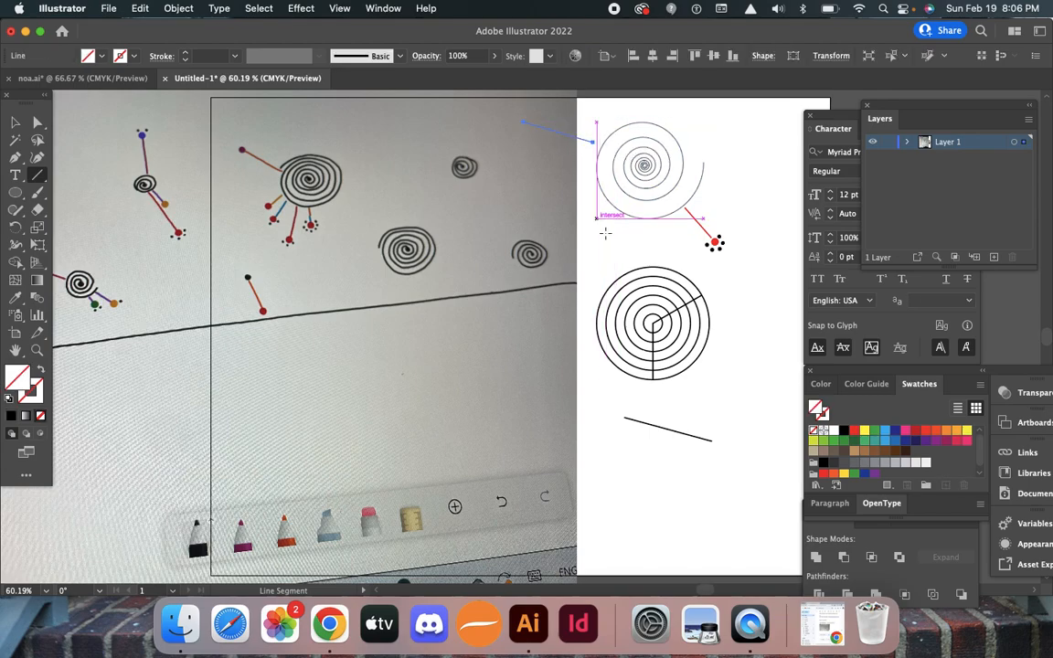
pyautogui.moveTo(593, 196)
pyautogui.mouseDown()
pyautogui.moveTo(572, 216)
pyautogui.moveTo(583, 255)
pyautogui.mouseUp()
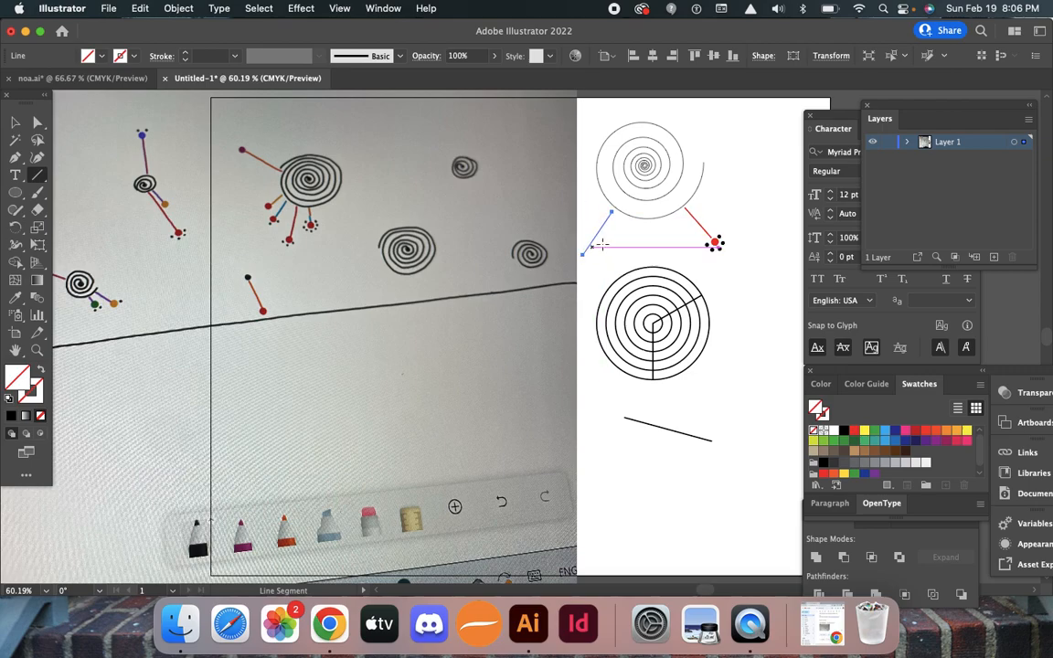
pyautogui.moveTo(644, 220); pyautogui.dragTo(639, 266)
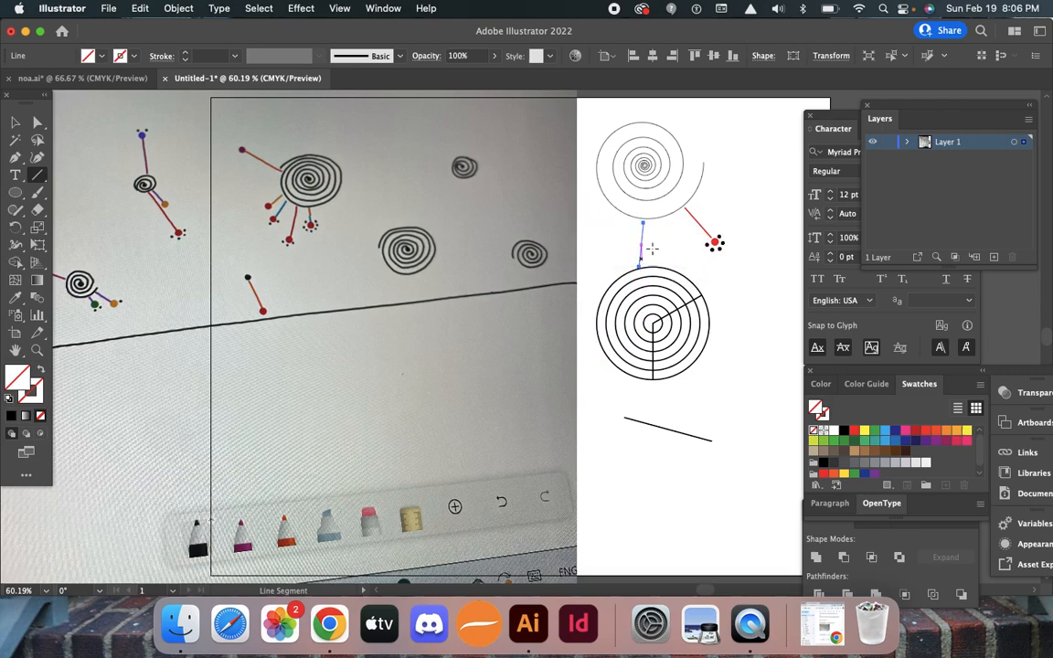
pyautogui.keyDown('super'); pyautogui.click(742, 199); pyautogui.keyUp('super')
pyautogui.press('v')
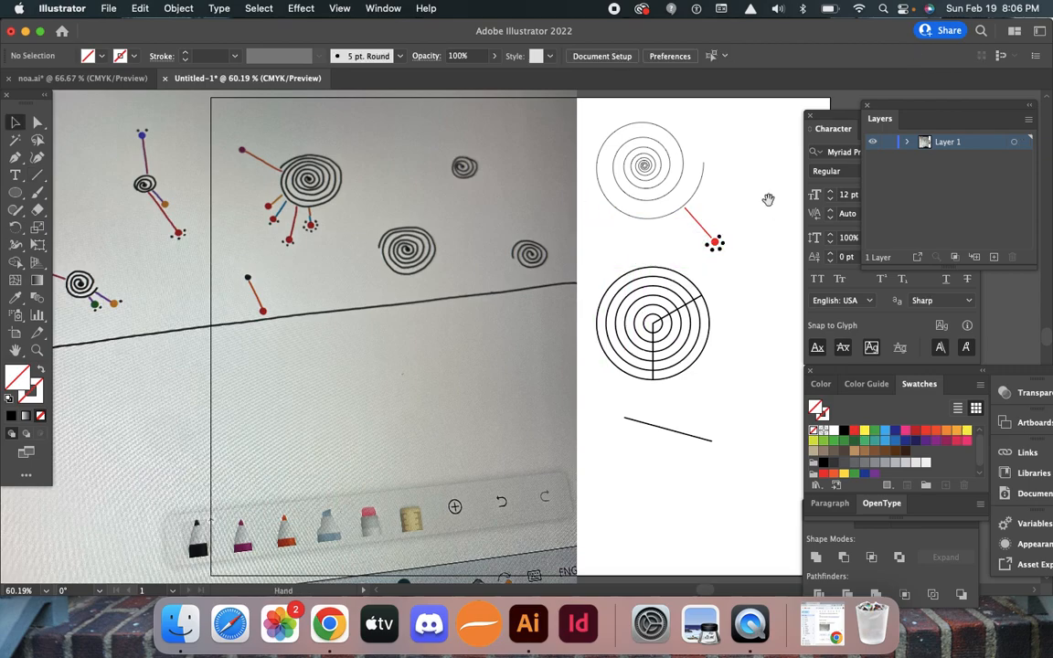
# Display the artwork around the large spiral in Outline mode to reveal the unstroked line segments.
pyautogui.keyDown('super'); pyautogui.click(662, 223); pyautogui.keyUp('super')
pyautogui.keyDown('super'); pyautogui.click(537, 306); pyautogui.keyUp('super')
pyautogui.keyDown('super'); pyautogui.click(501, 327); pyautogui.keyUp('super')
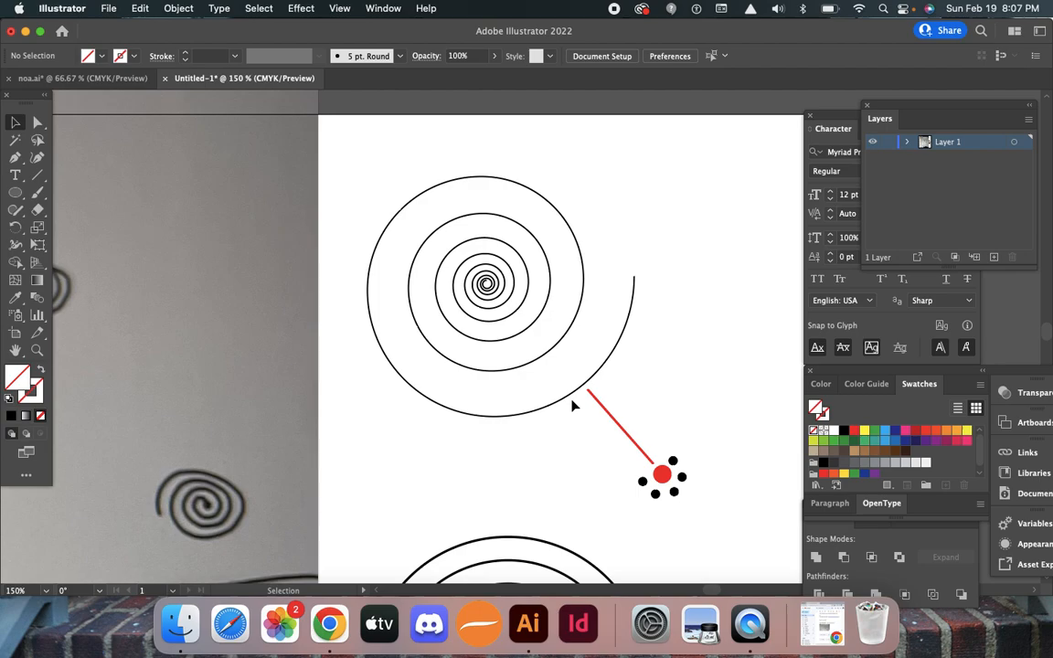
pyautogui.click(187, 11)
pyautogui.moveTo(112, 9)
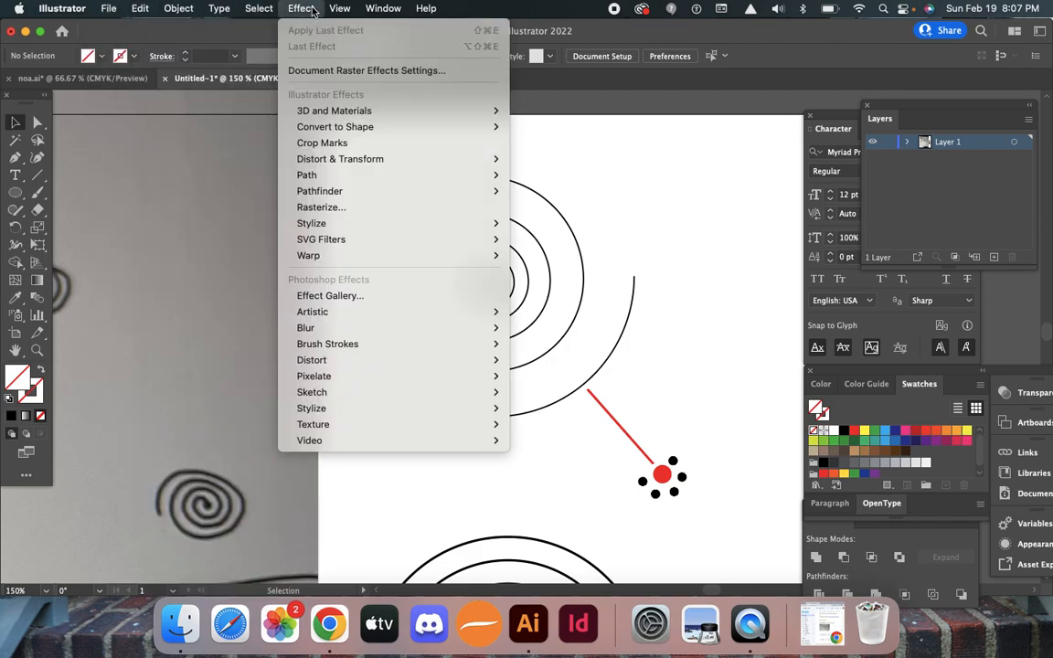
pyautogui.moveTo(339, 9)
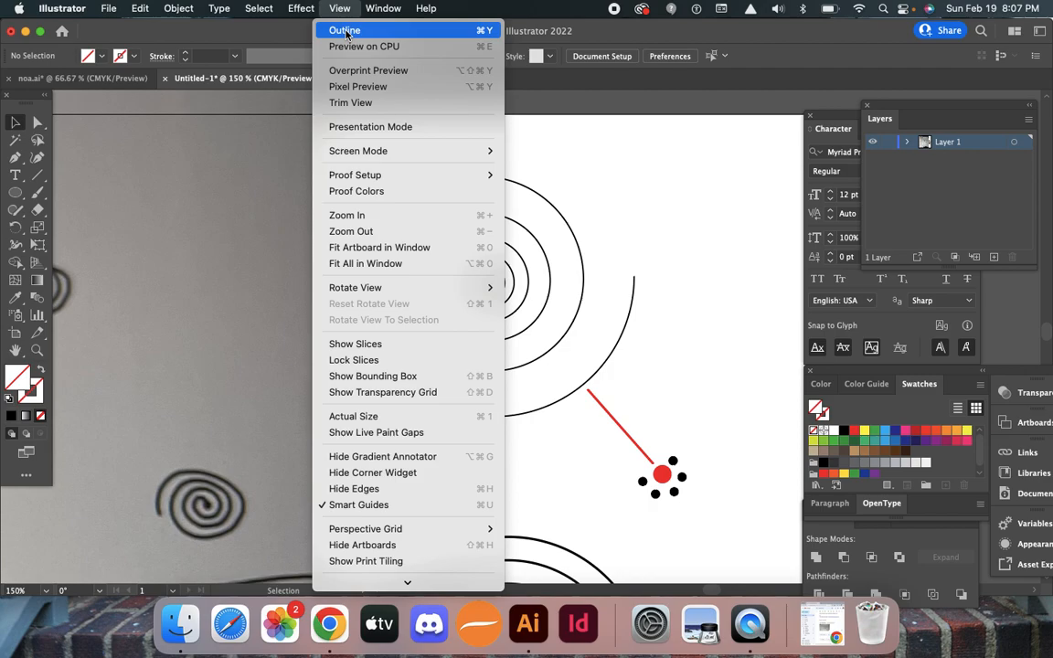
pyautogui.click(690, 168)
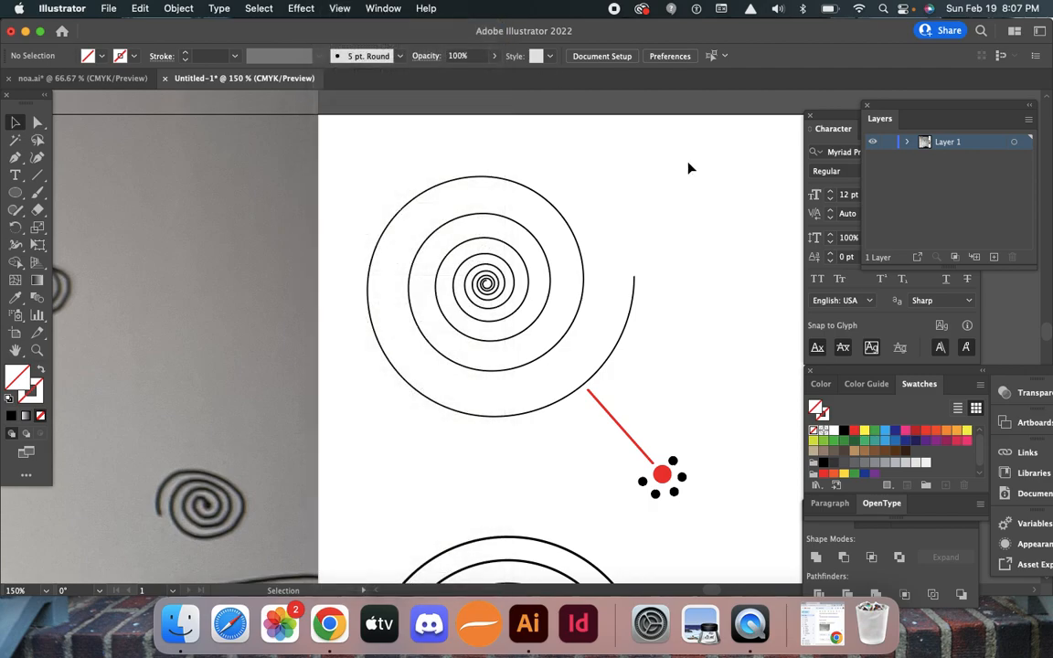
pyautogui.press('super+y')
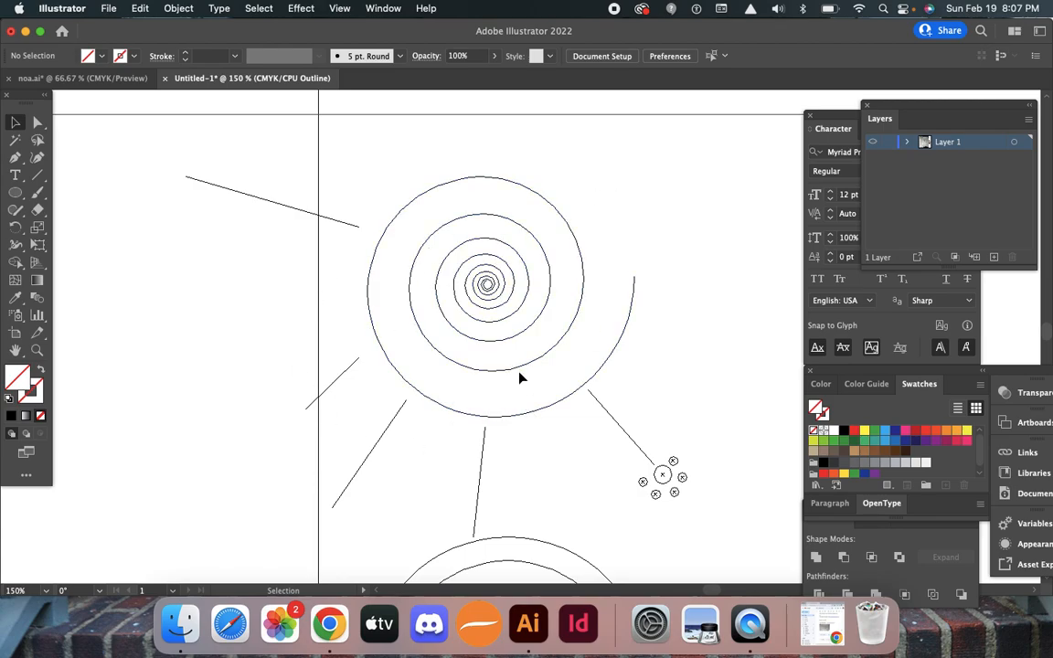
# Give the four unstroked lines around the spiral a 2 pt orange stroke and return to Preview mode.
pyautogui.moveTo(537, 458); pyautogui.dragTo(419, 460)
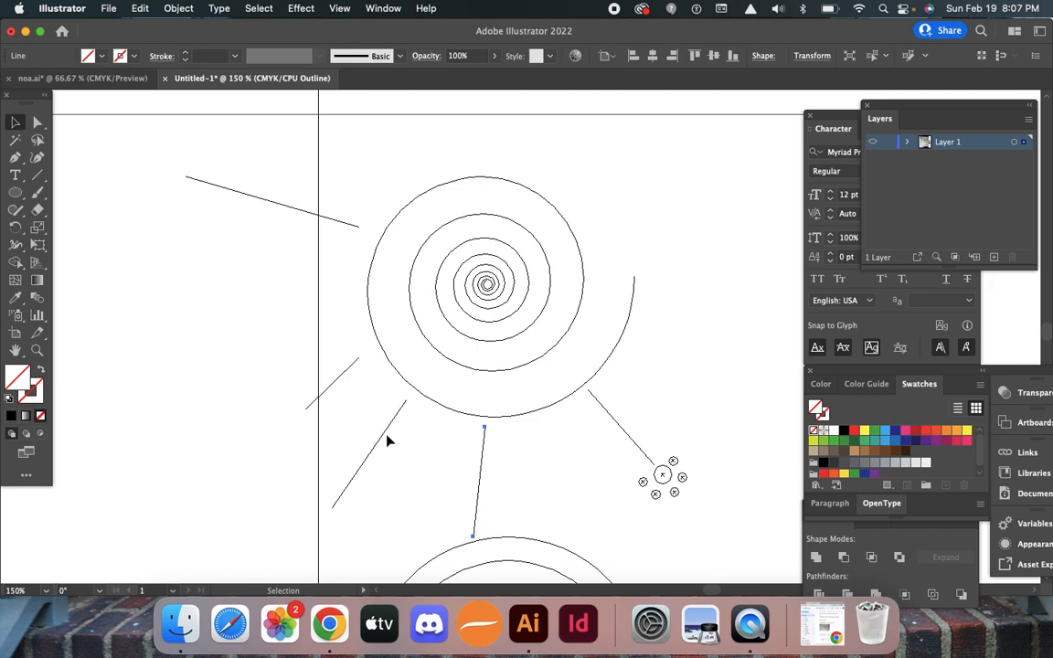
pyautogui.keyDown('shift'); pyautogui.click(382, 437); pyautogui.keyUp('shift')
pyautogui.keyDown('shift'); pyautogui.click(347, 370); pyautogui.keyUp('shift')
pyautogui.keyDown('shift'); pyautogui.click(336, 219); pyautogui.keyUp('shift')
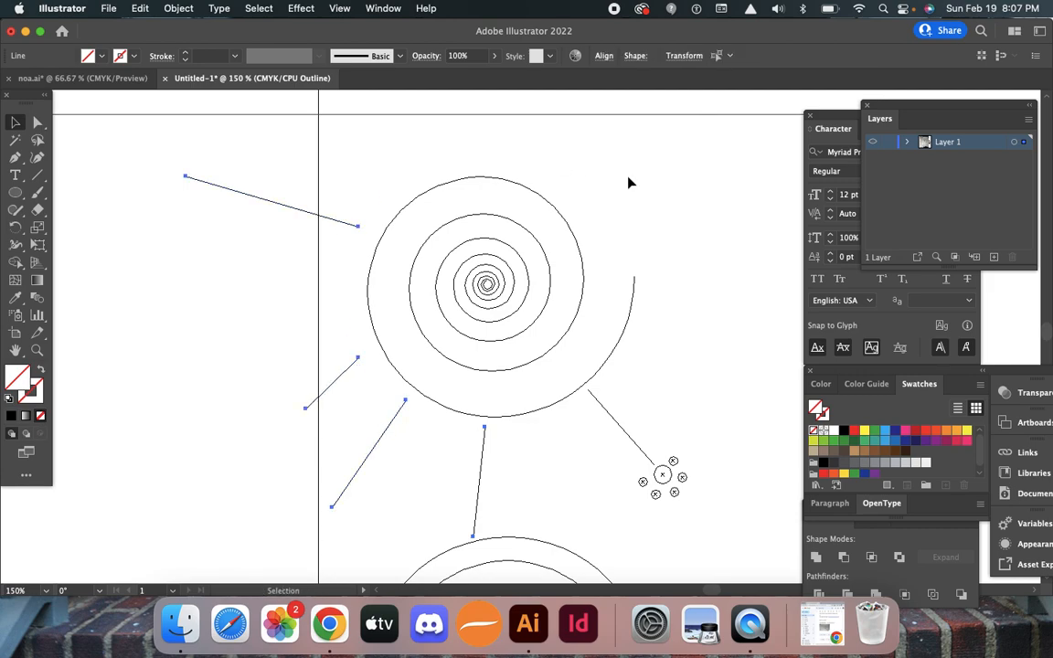
pyautogui.press('super+y')
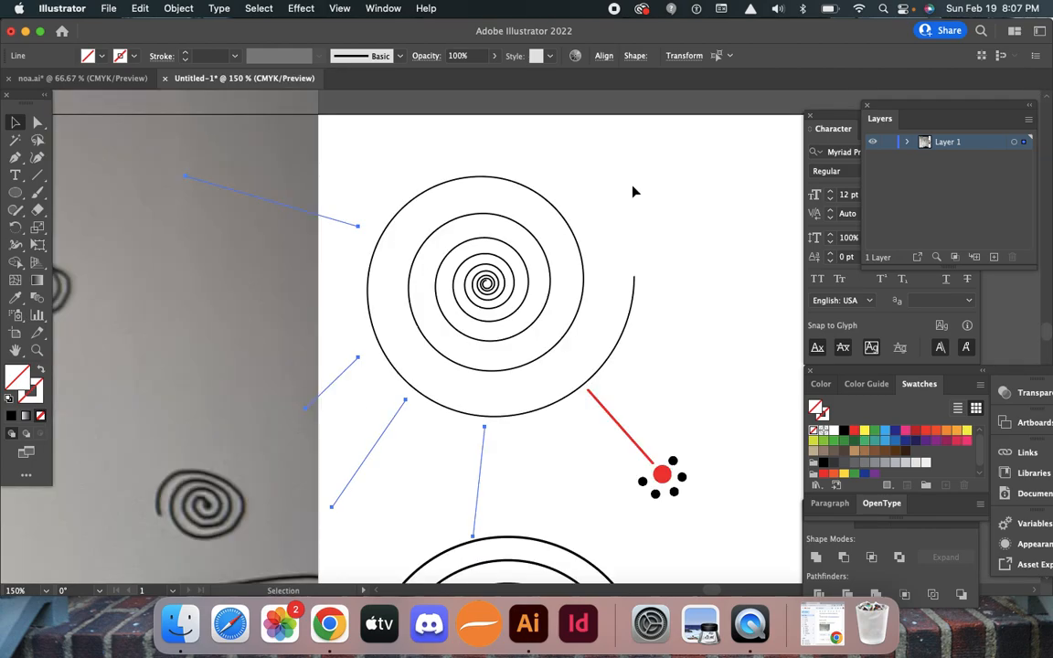
pyautogui.click(825, 415)
pyautogui.click(948, 433)
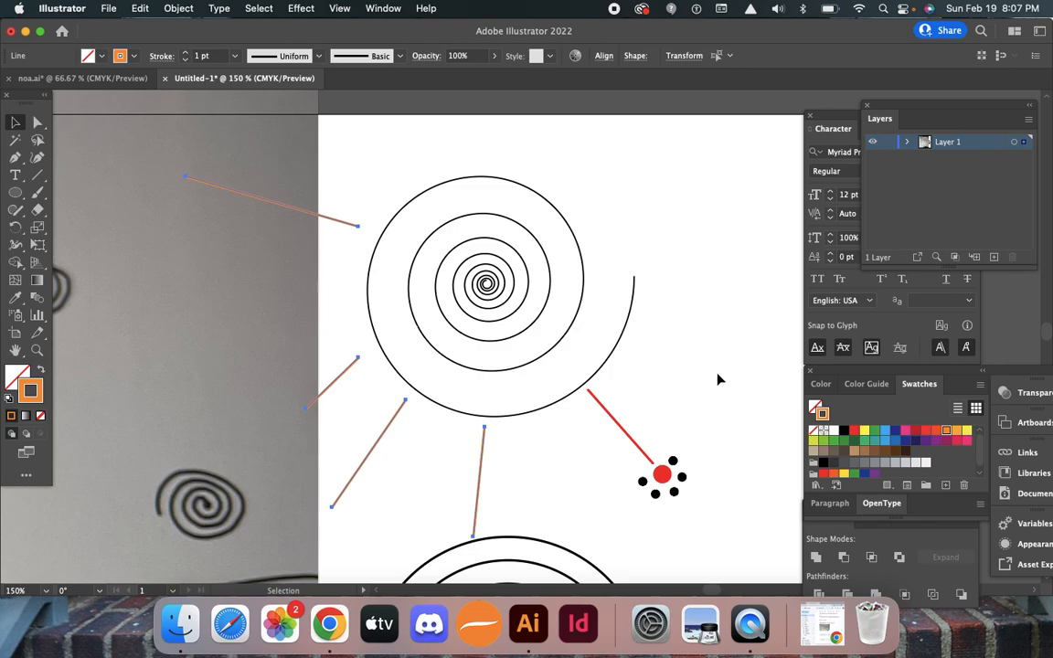
pyautogui.click(184, 53)
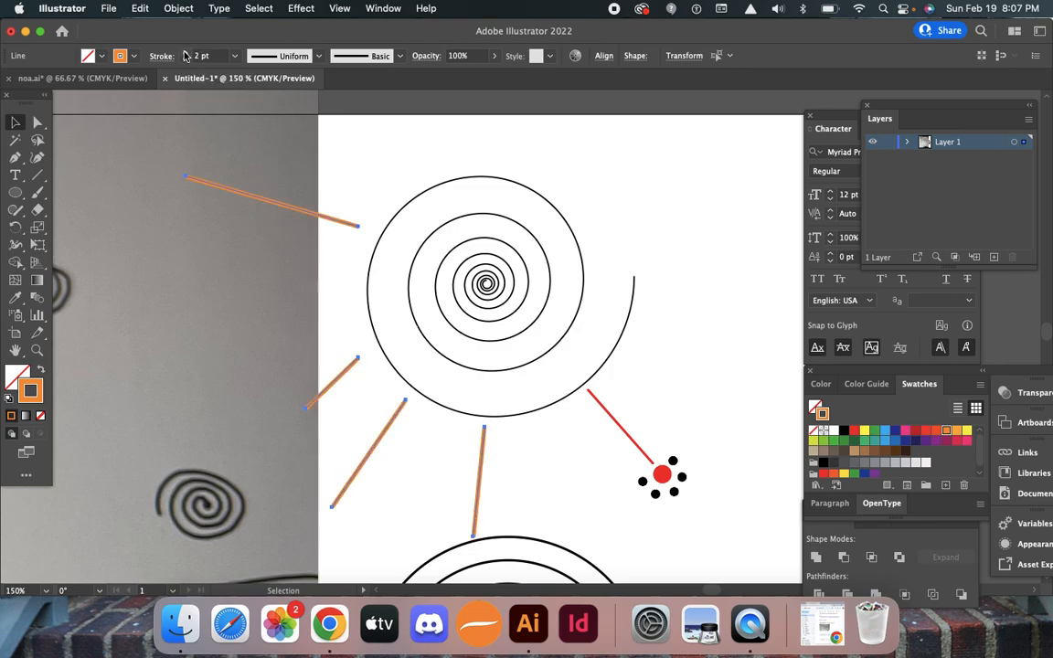
# Set the stroke of the red line at the spiral's lower right to 2 pt.
pyautogui.click(614, 418)
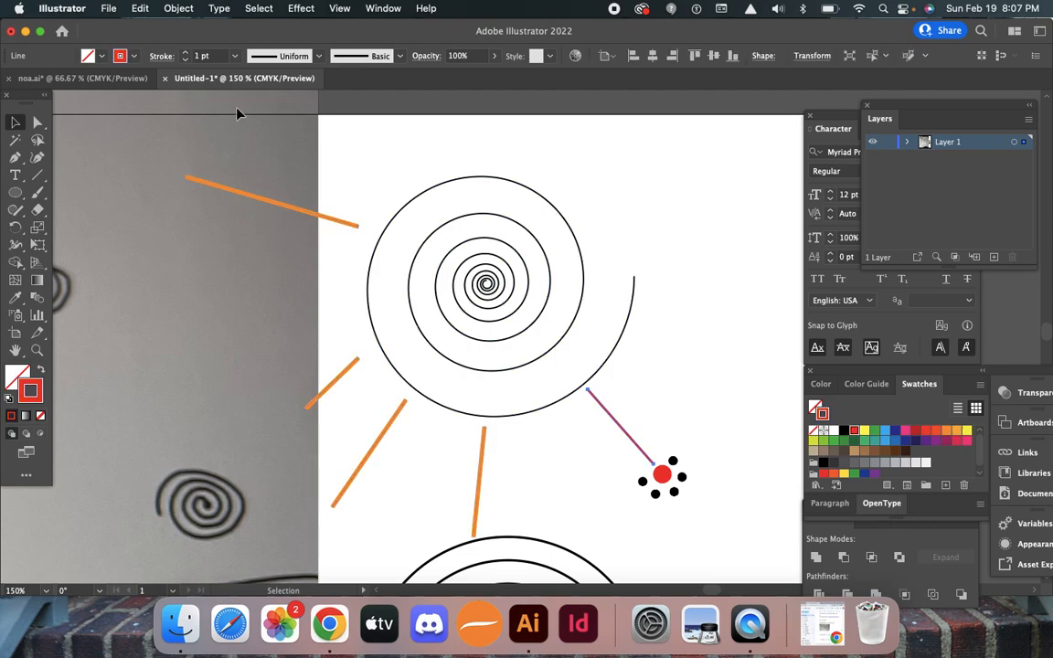
pyautogui.click(186, 53)
pyautogui.click(682, 327)
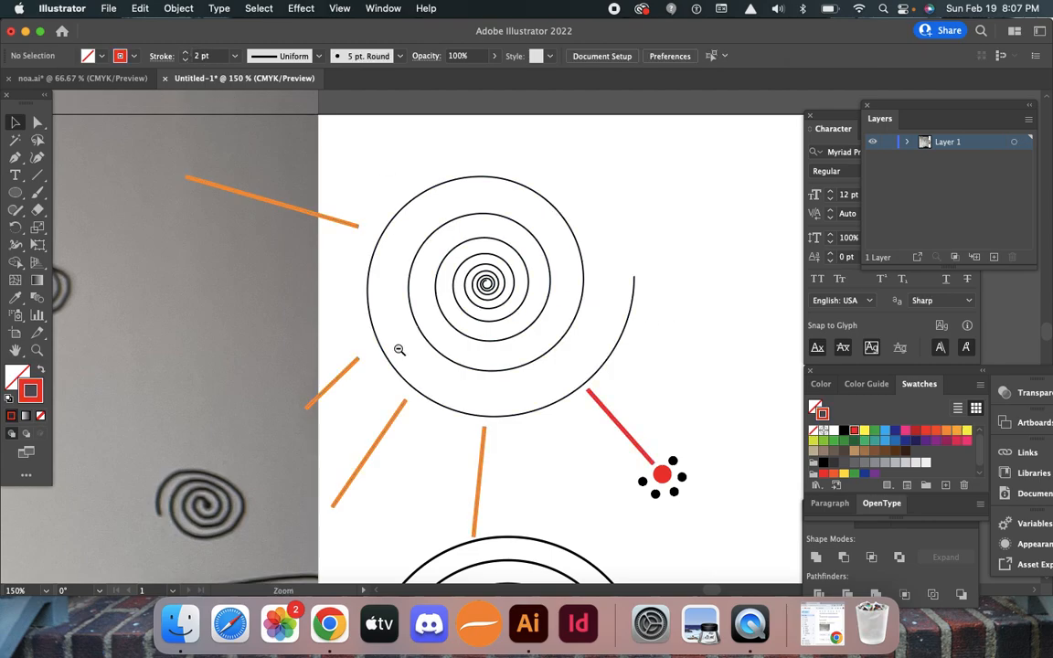
# Change the stroke of the longer orange line at the spiral's lower left to CMYK Cyan.
pyautogui.keyDown('alt'); pyautogui.keyDown('super'); pyautogui.click(399, 350); pyautogui.keyUp('super'); pyautogui.keyUp('alt')
pyautogui.moveTo(301, 370); pyautogui.dragTo(526, 347)
pyautogui.keyDown('alt'); pyautogui.keyDown('super'); pyautogui.click(661, 348); pyautogui.keyUp('super'); pyautogui.keyUp('alt')
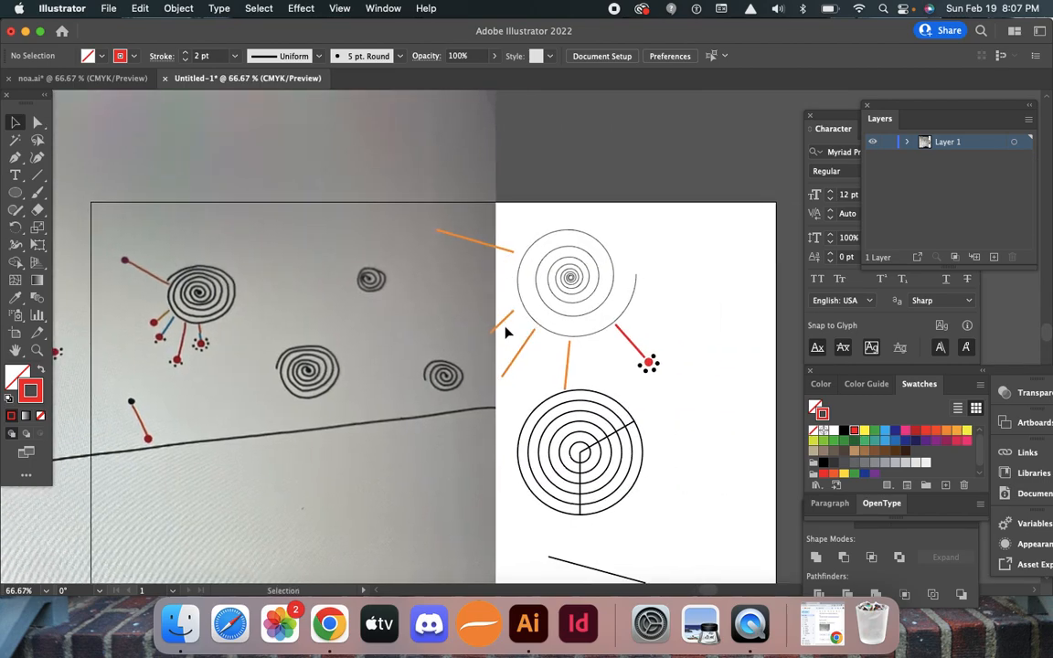
pyautogui.click(519, 348)
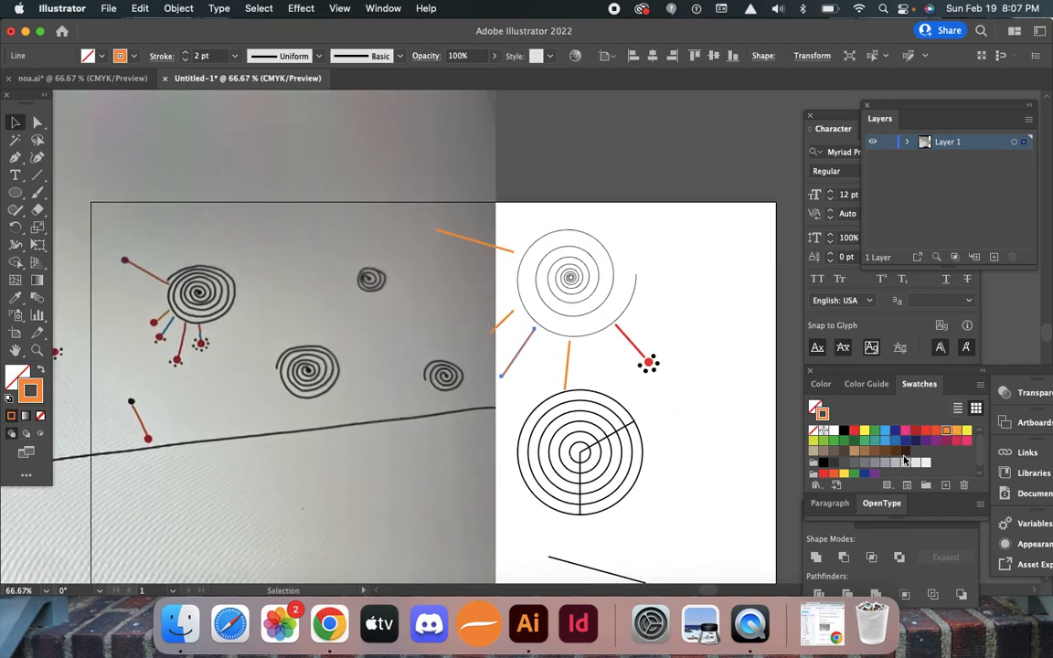
pyautogui.click(885, 433)
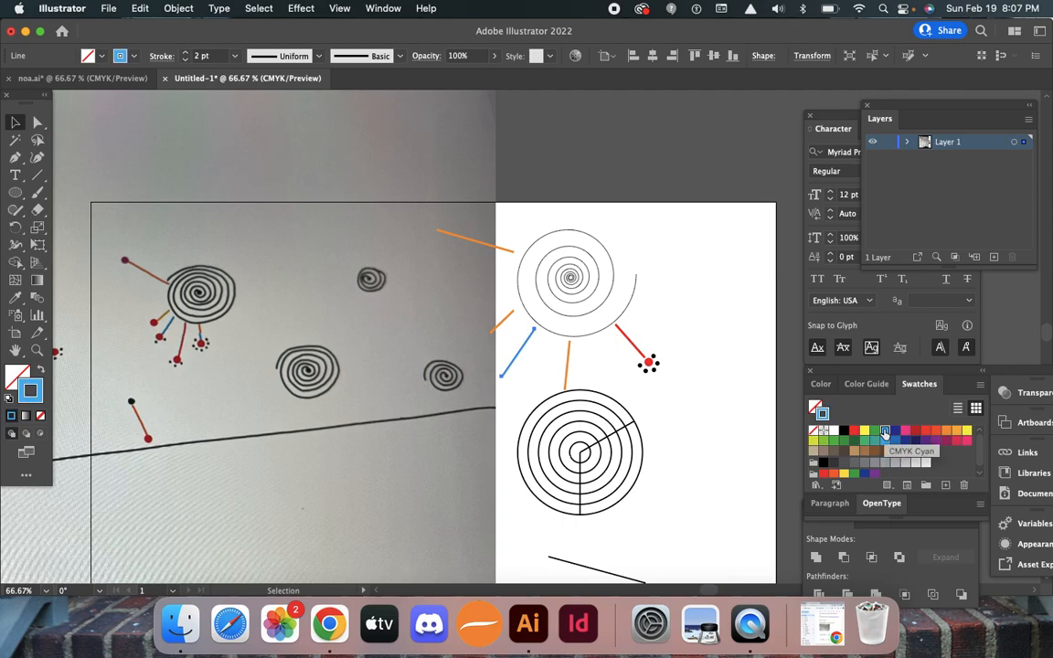
pyautogui.press('x')
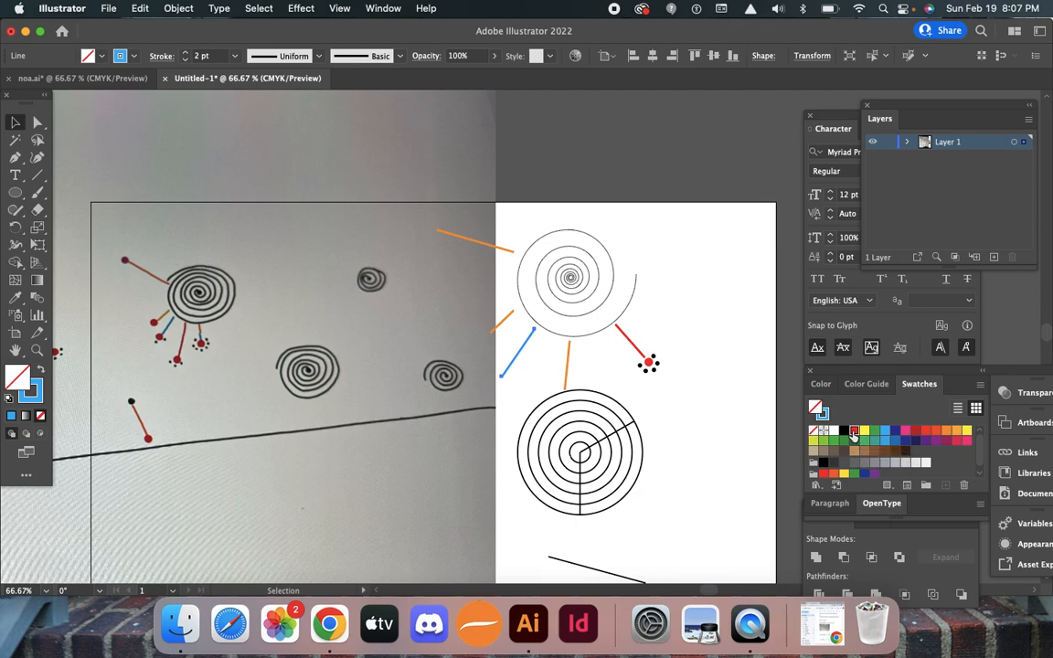
pyautogui.click(854, 432)
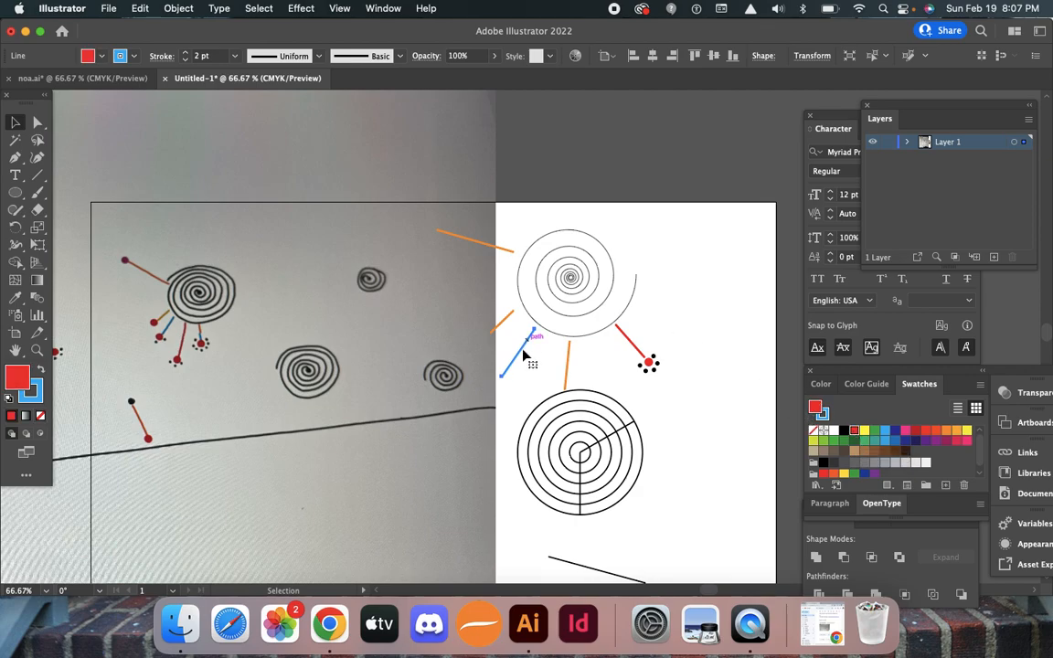
pyautogui.click(814, 430)
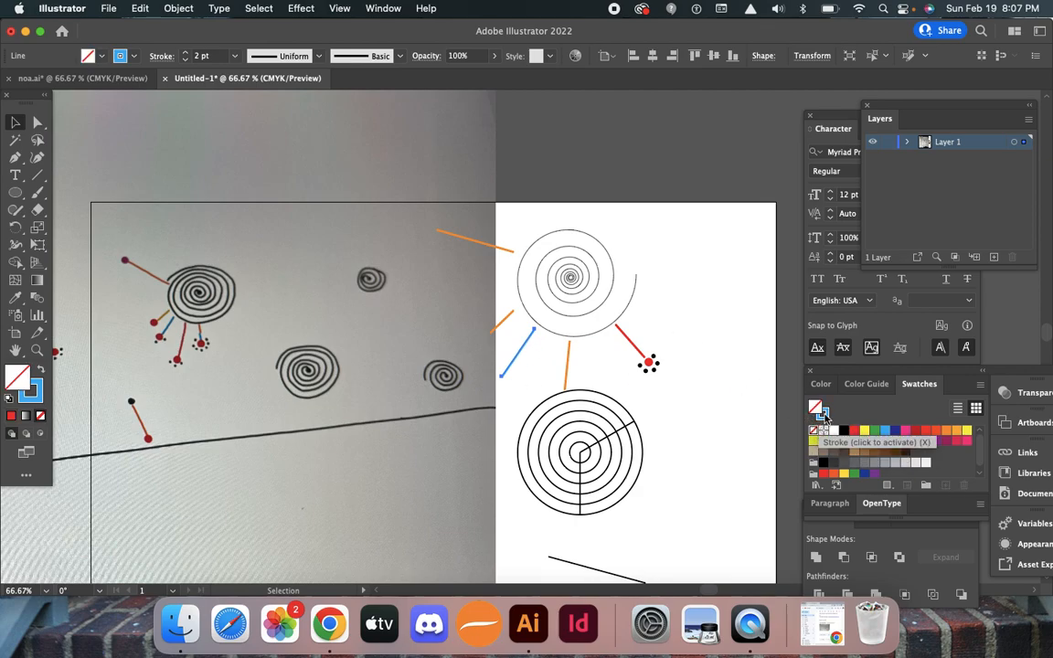
pyautogui.press('x')
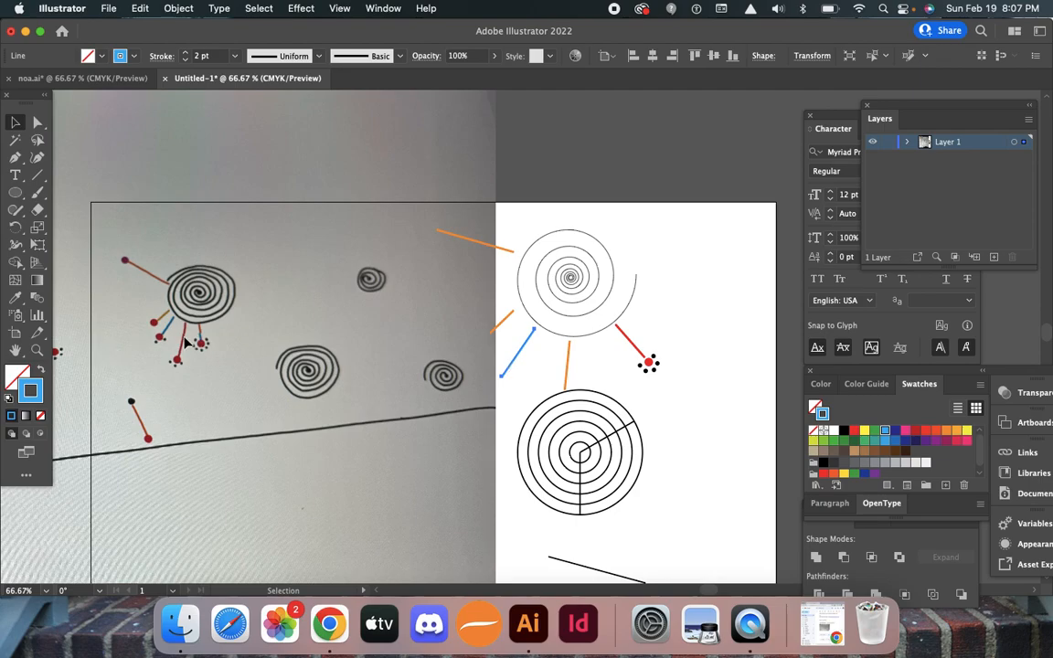
# Change the stroke of the orange line directly below the spiral to CMYK Red.
pyautogui.click(570, 353)
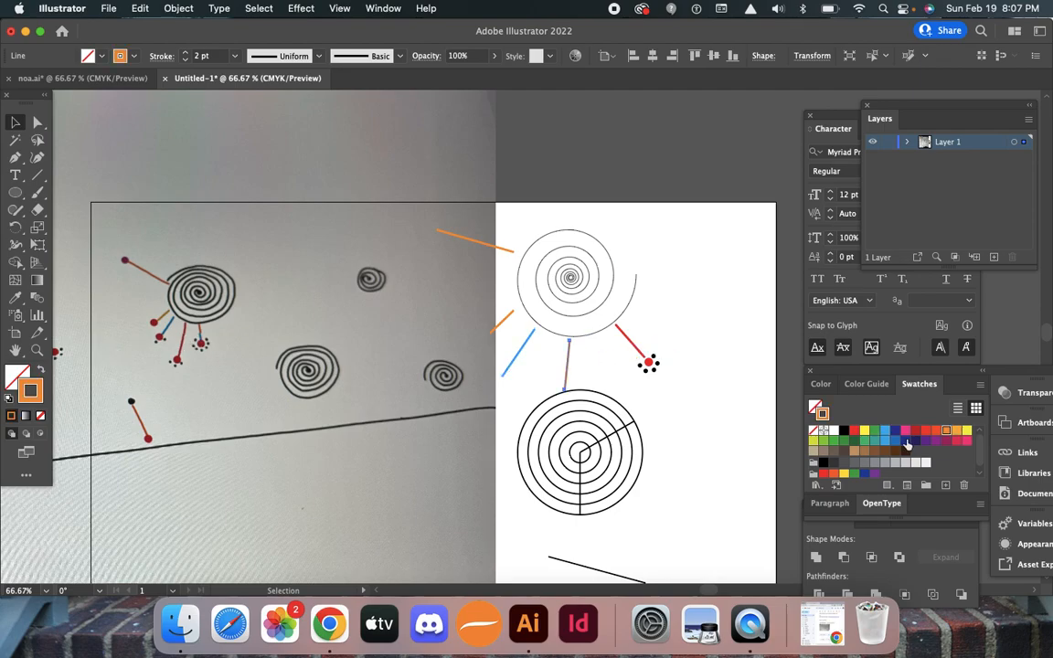
pyautogui.click(854, 429)
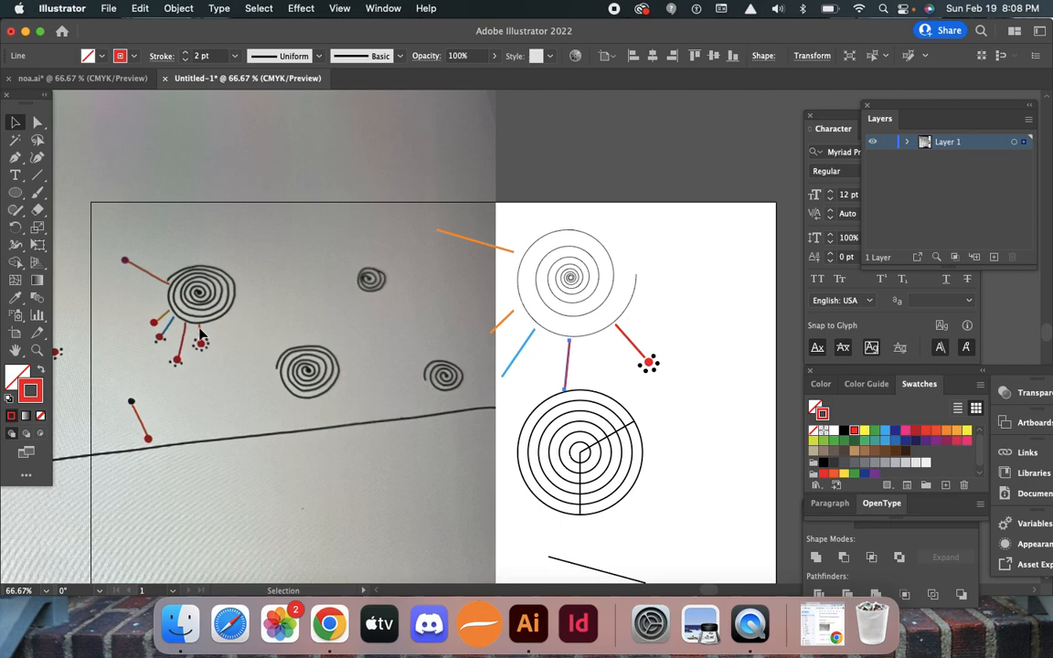
# Shorten the red line at the spiral's lower right to about half its length, keeping its end nearest the spiral in place.
pyautogui.click(640, 353)
pyautogui.click(522, 353)
pyautogui.click(522, 353)
pyautogui.click(522, 353)
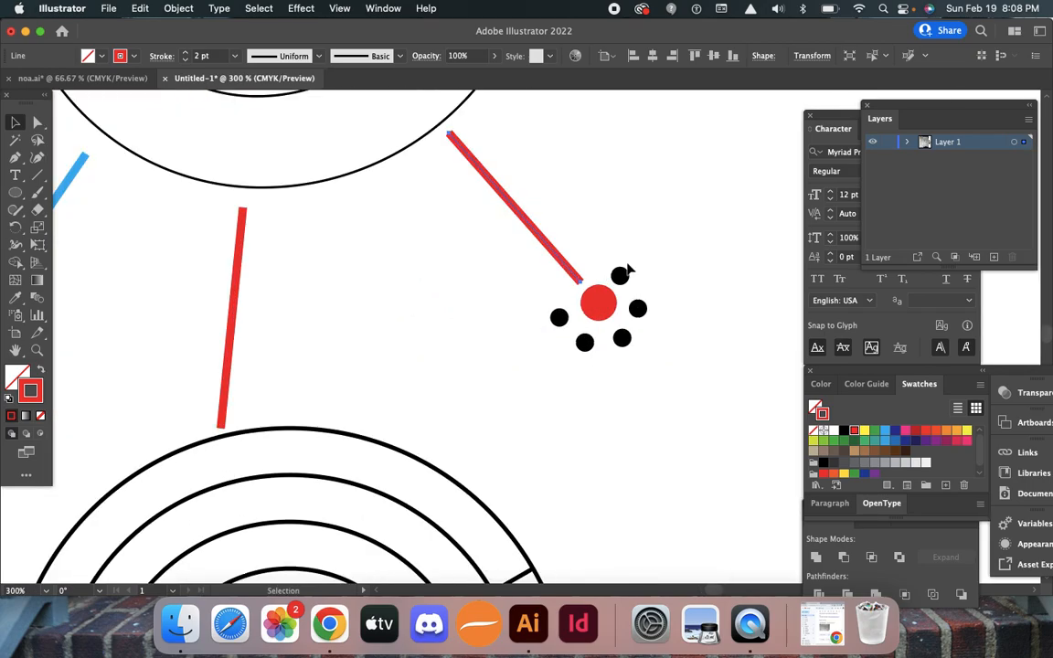
pyautogui.press('a')
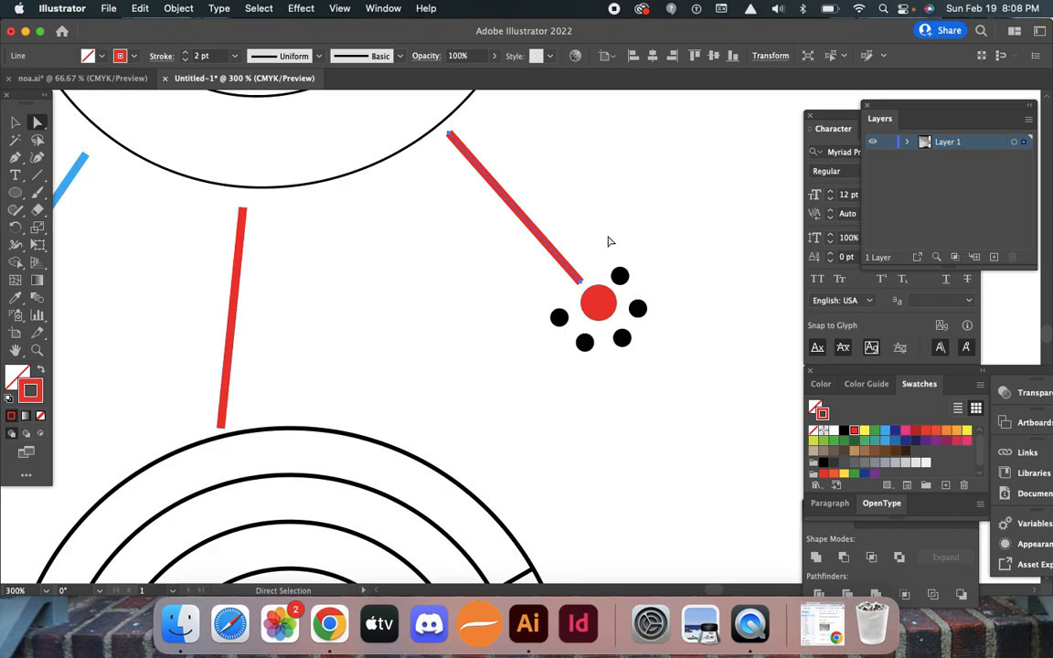
pyautogui.moveTo(579, 280); pyautogui.dragTo(538, 232)
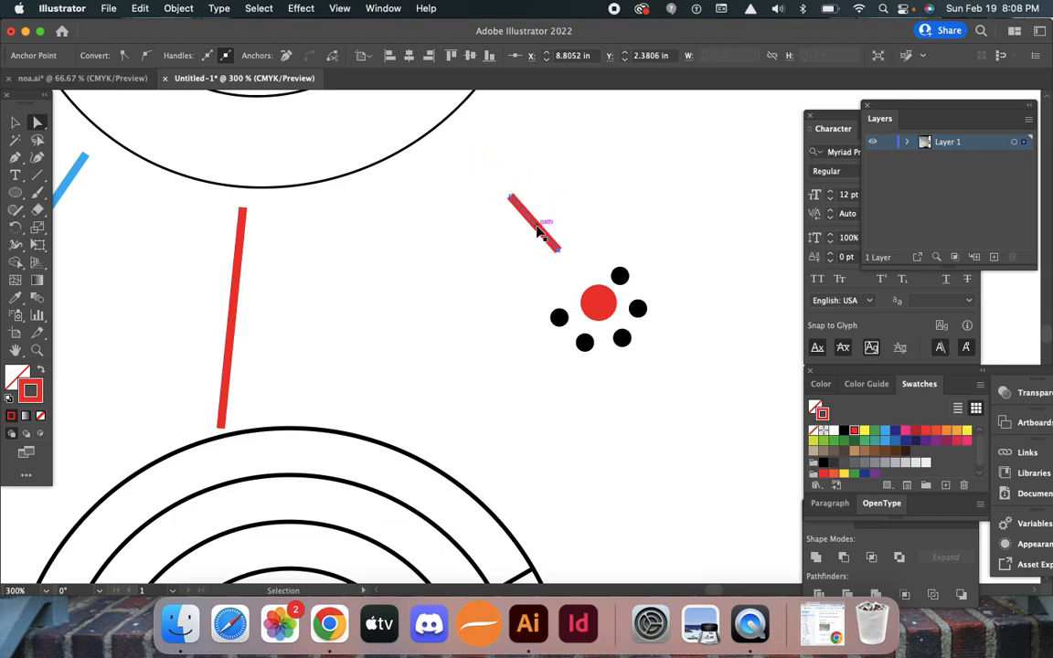
pyautogui.press('super+z')
pyautogui.click(551, 186)
pyautogui.press('v')
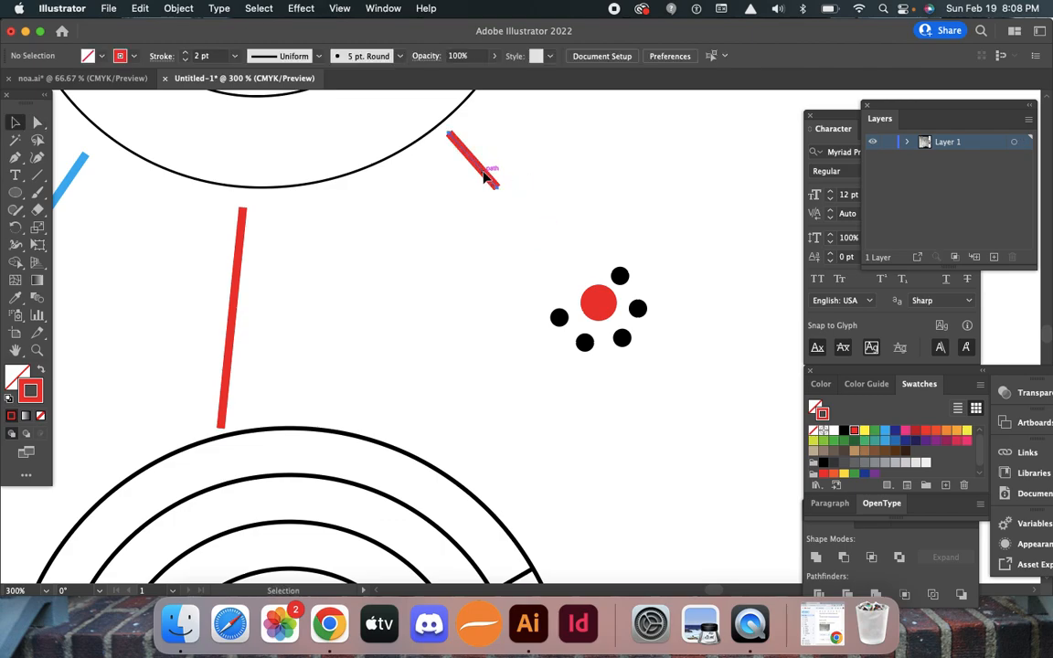
# Duplicate the shortened red line and place the copy between the original and the dotted end circle.
pyautogui.click(485, 177)
pyautogui.press('super+c')
pyautogui.press('super+v')
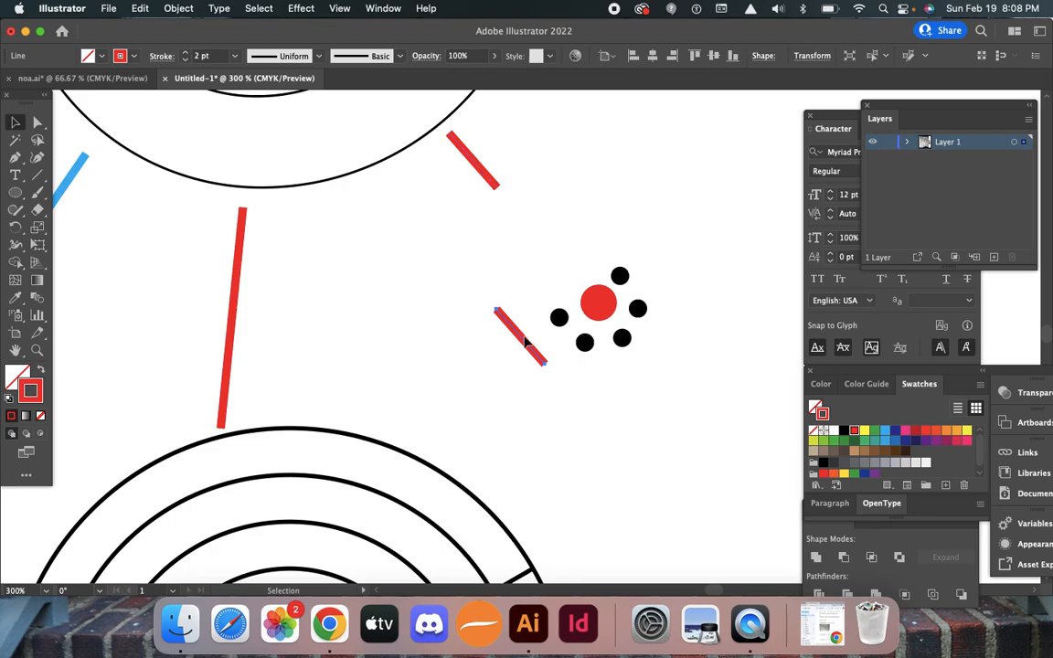
pyautogui.moveTo(547, 226); pyautogui.dragTo(546, 228)
pyautogui.moveTo(504, 320); pyautogui.dragTo(614, 315)
# Line up the copied segment end to end with the original in Outline view and return to Preview mode.
pyautogui.press('super+y')
pyautogui.press('z')
pyautogui.moveTo(369, 145); pyautogui.dragTo(336, 142)
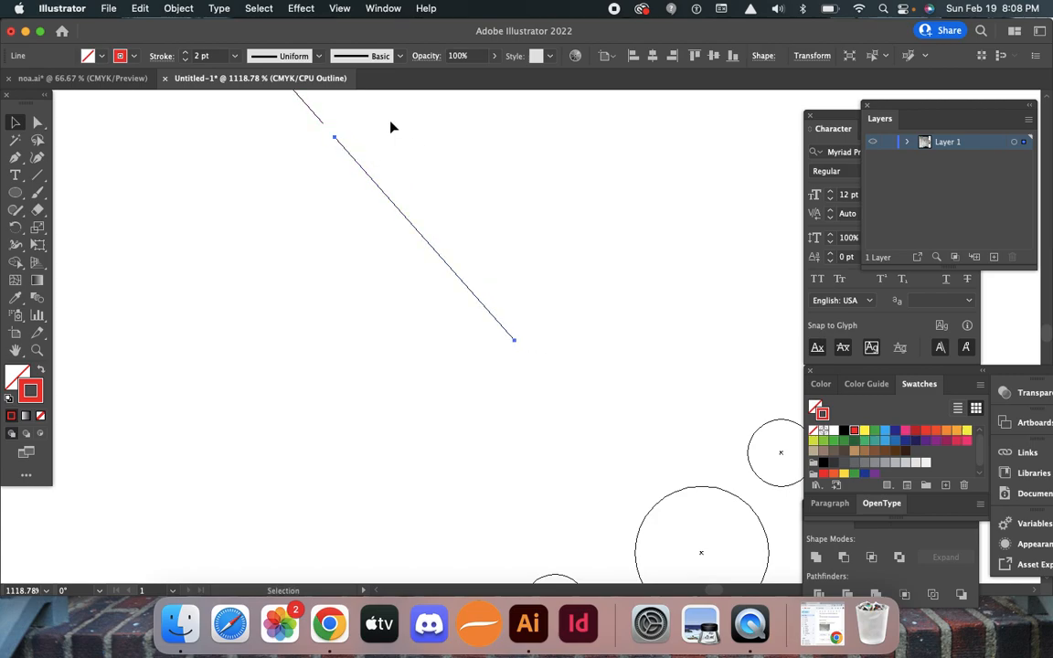
pyautogui.click(391, 125)
pyautogui.press('super+0')
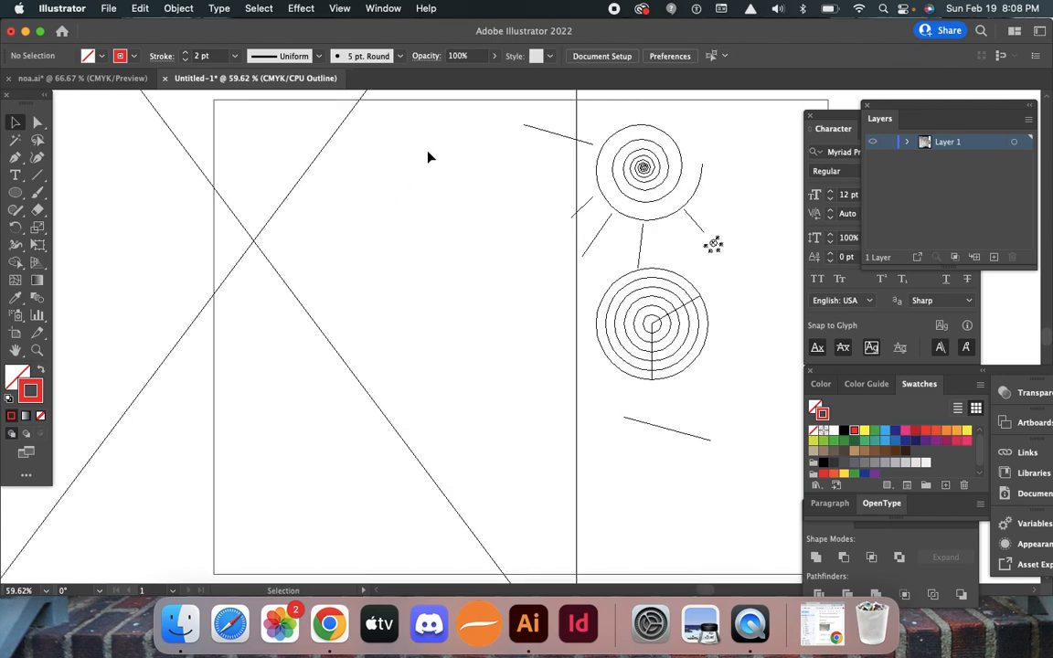
pyautogui.press('super+y')
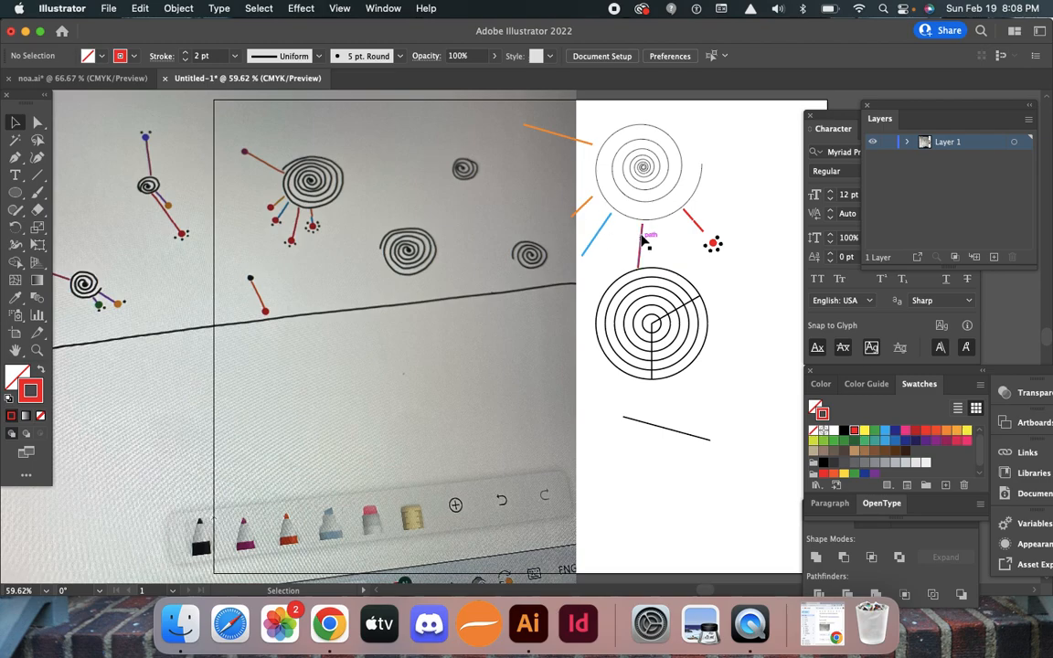
# Change the stroke of the segment nearest the spiral to orange and the outer segment to CMYK Cyan.
pyautogui.click(690, 219)
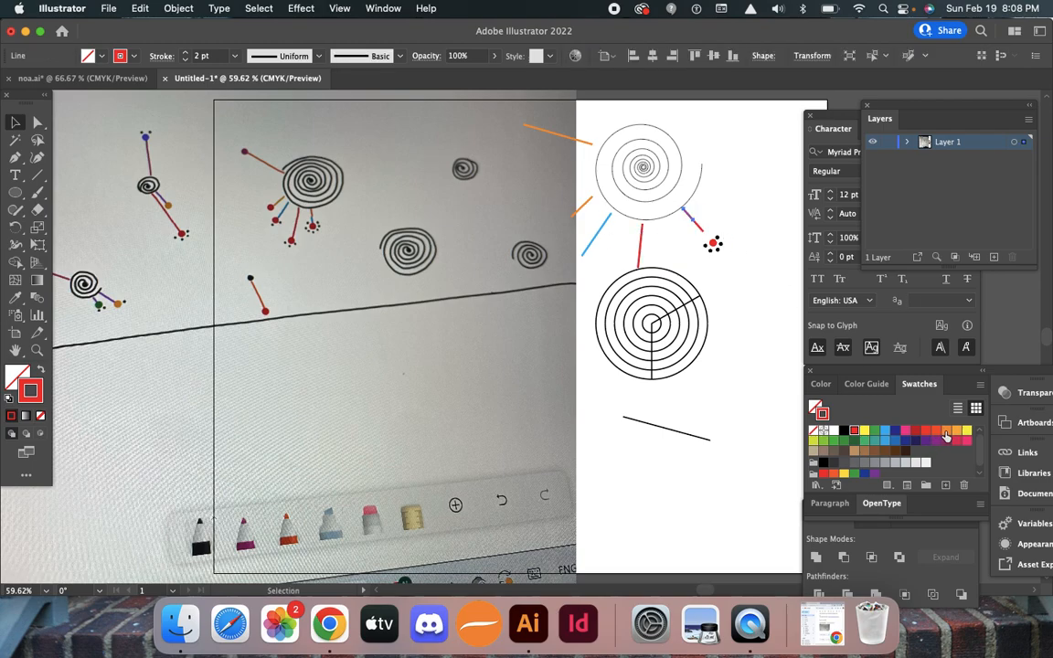
pyautogui.click(947, 435)
pyautogui.click(702, 230)
pyautogui.click(885, 433)
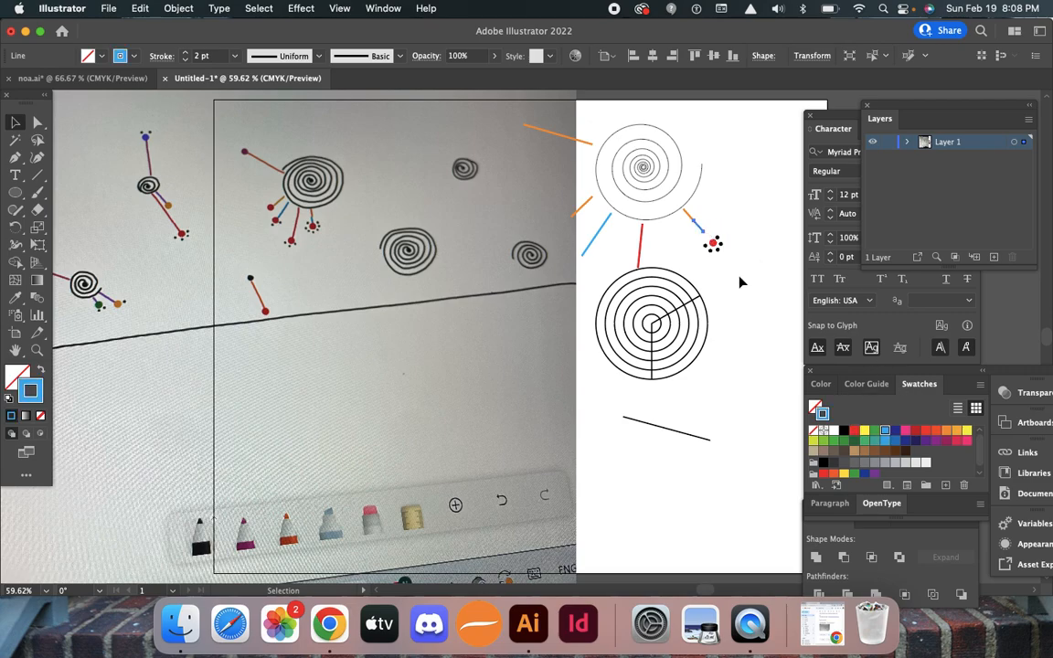
# Move the concentric circles and black line down, and copy the dotted end circle to the red line's lower end.
pyautogui.moveTo(666, 306); pyautogui.dragTo(700, 420)
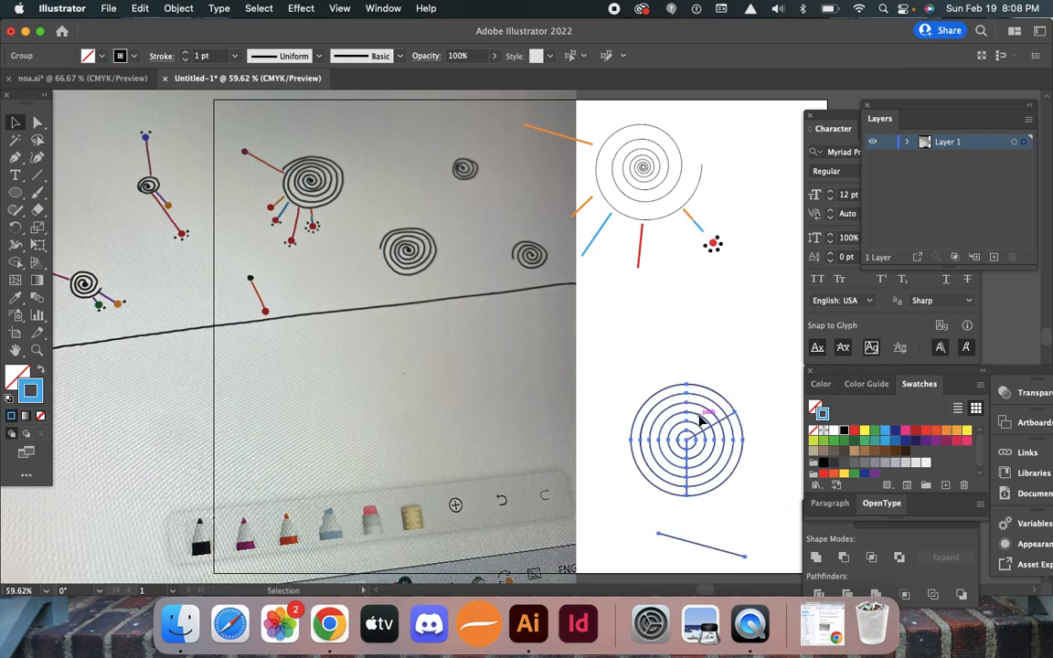
pyautogui.click(741, 292)
pyautogui.moveTo(699, 223); pyautogui.dragTo(643, 280)
pyautogui.click(746, 280)
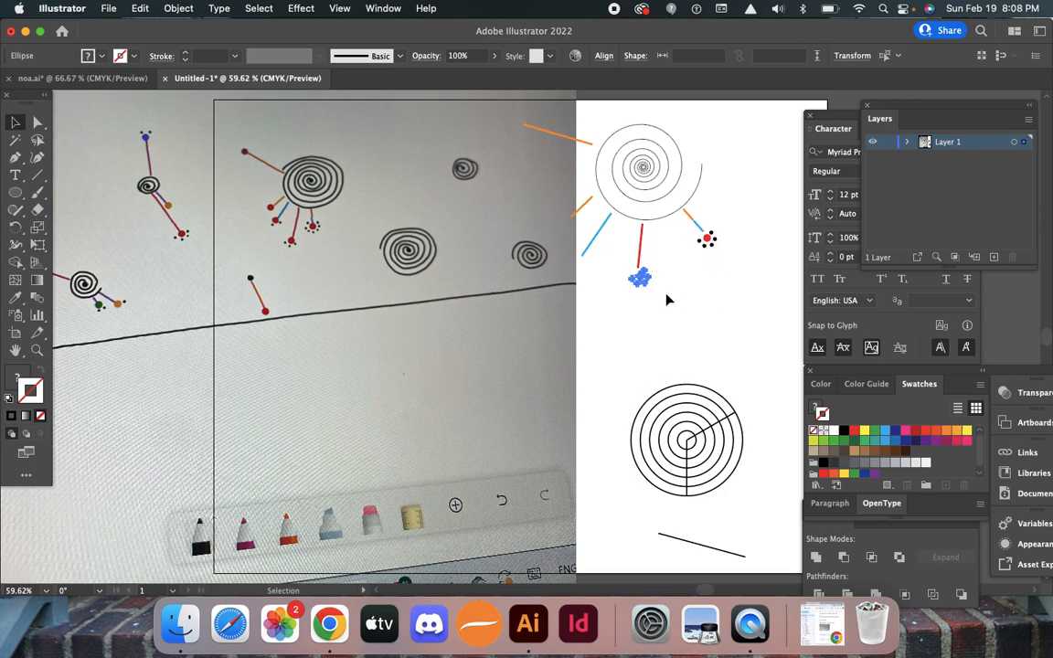
pyautogui.click(670, 288)
# Move the upper-right black dot of the copied end circle to the upper left of its red circle.
pyautogui.press('z')
pyautogui.click(629, 279)
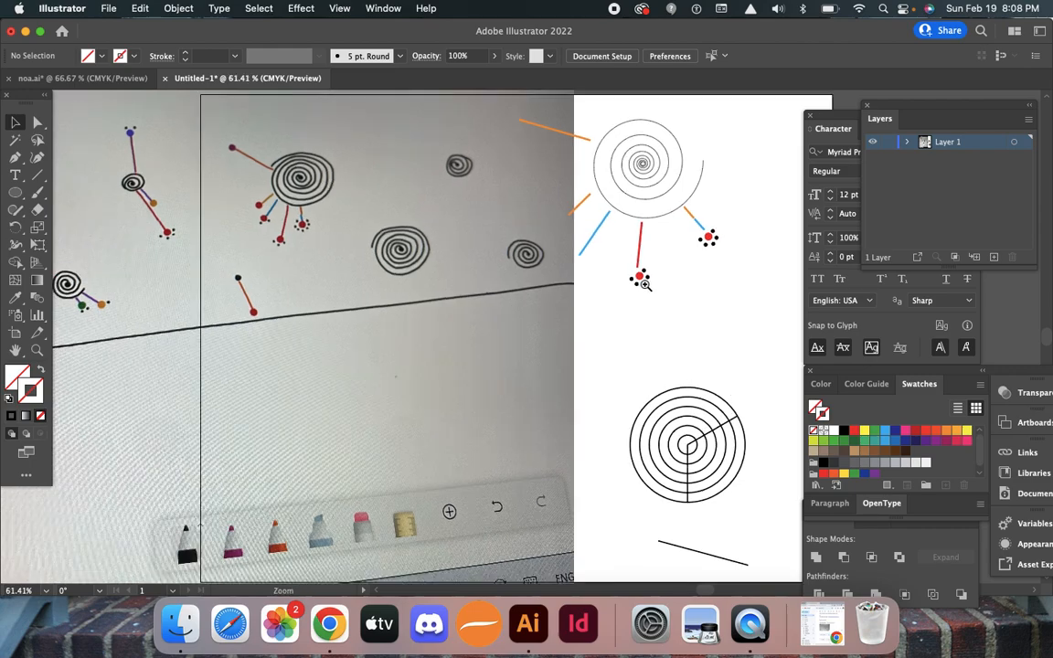
pyautogui.click(618, 287)
pyautogui.click(593, 293)
pyautogui.moveTo(592, 293); pyautogui.dragTo(638, 206)
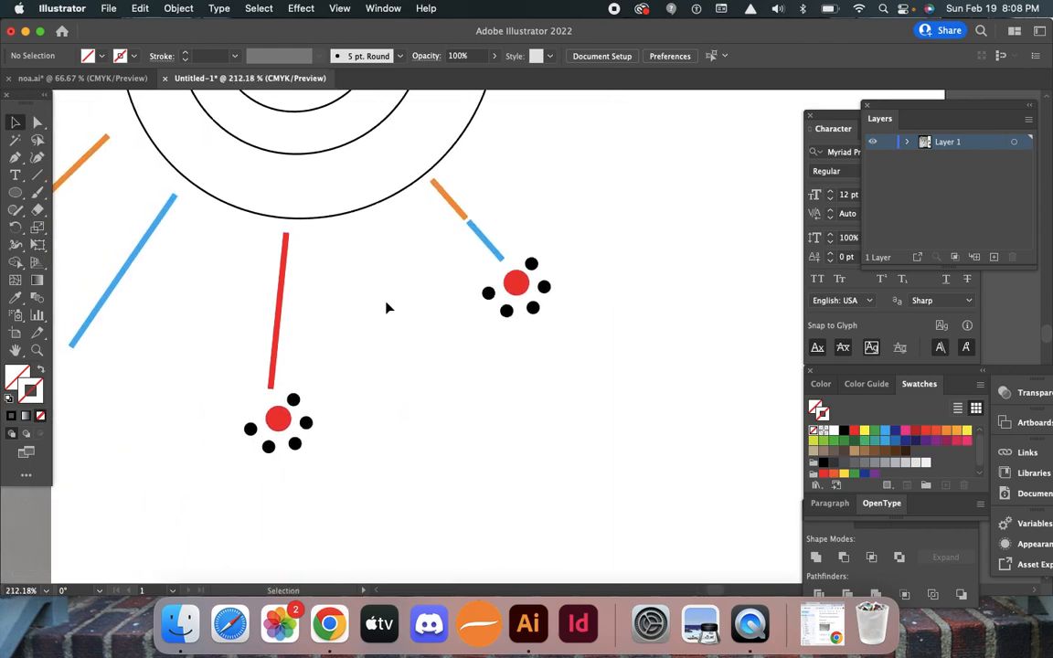
pyautogui.moveTo(293, 400); pyautogui.dragTo(244, 404)
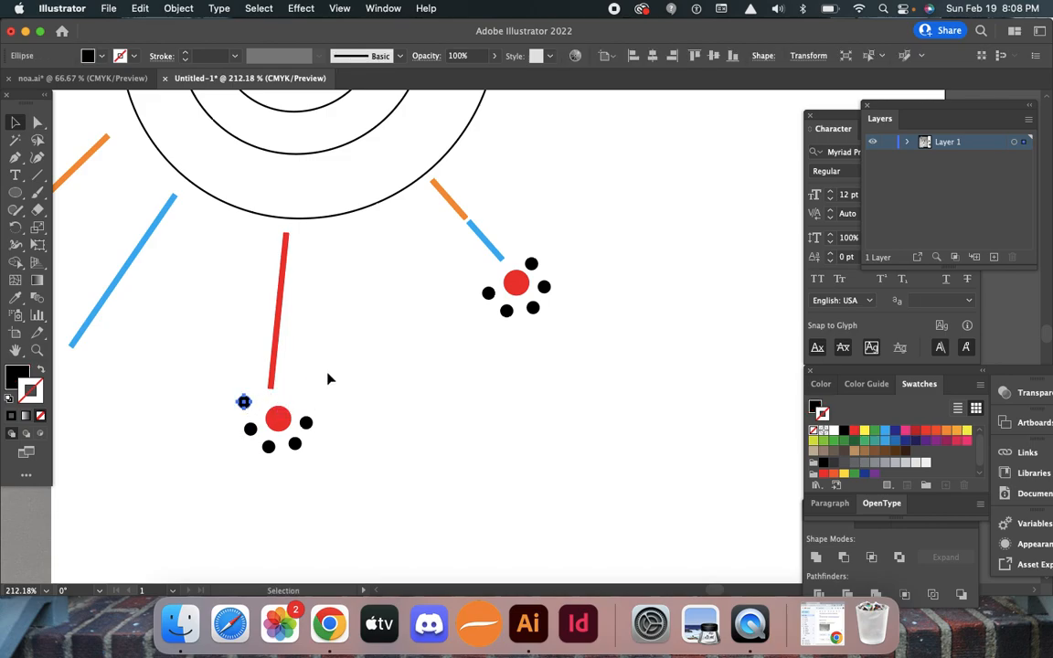
# Try to move the black dot on the right of the copied end circle with Direct Selection and undo the change.
pyautogui.press('a')
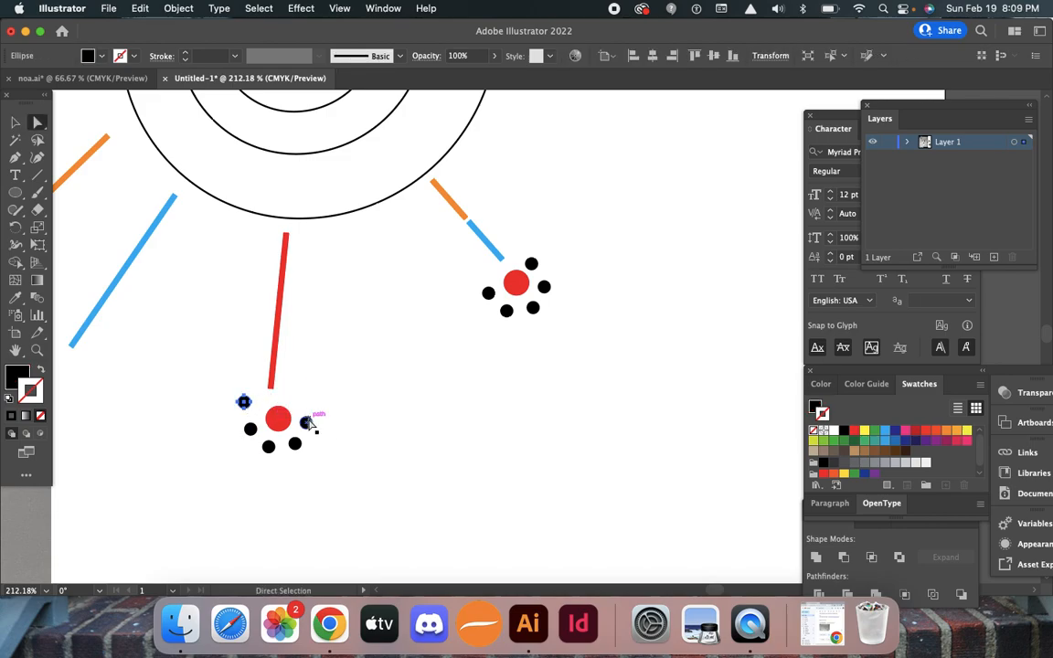
pyautogui.moveTo(309, 422); pyautogui.dragTo(350, 355)
pyautogui.press('super+z')
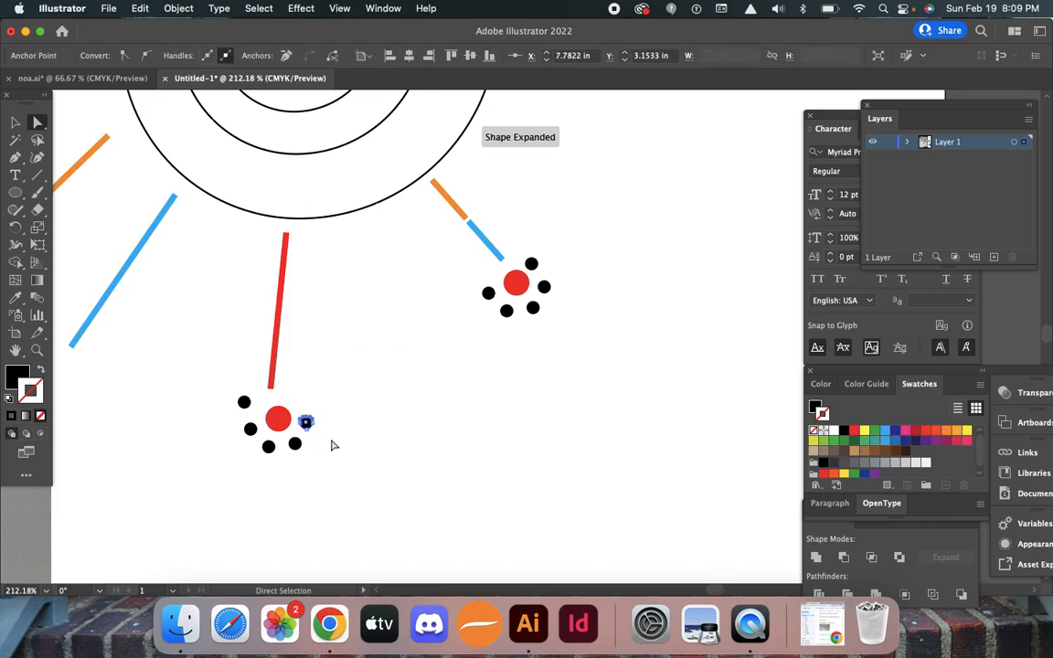
# Move the upper-left black dot of the copied end circle farther out to the left of the red circle.
pyautogui.keyDown('super'); pyautogui.click(286, 414); pyautogui.keyUp('super')
pyautogui.keyDown('super'); pyautogui.click(434, 362); pyautogui.keyUp('super')
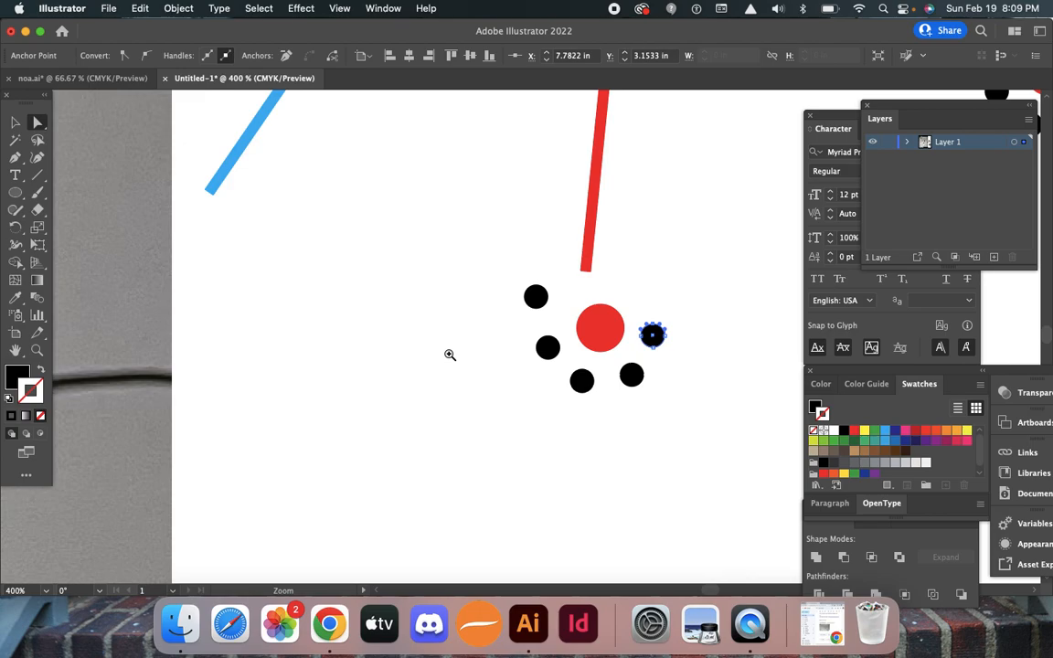
pyautogui.keyDown('super'); pyautogui.click(451, 354); pyautogui.keyUp('super')
pyautogui.moveTo(592, 335); pyautogui.dragTo(363, 341)
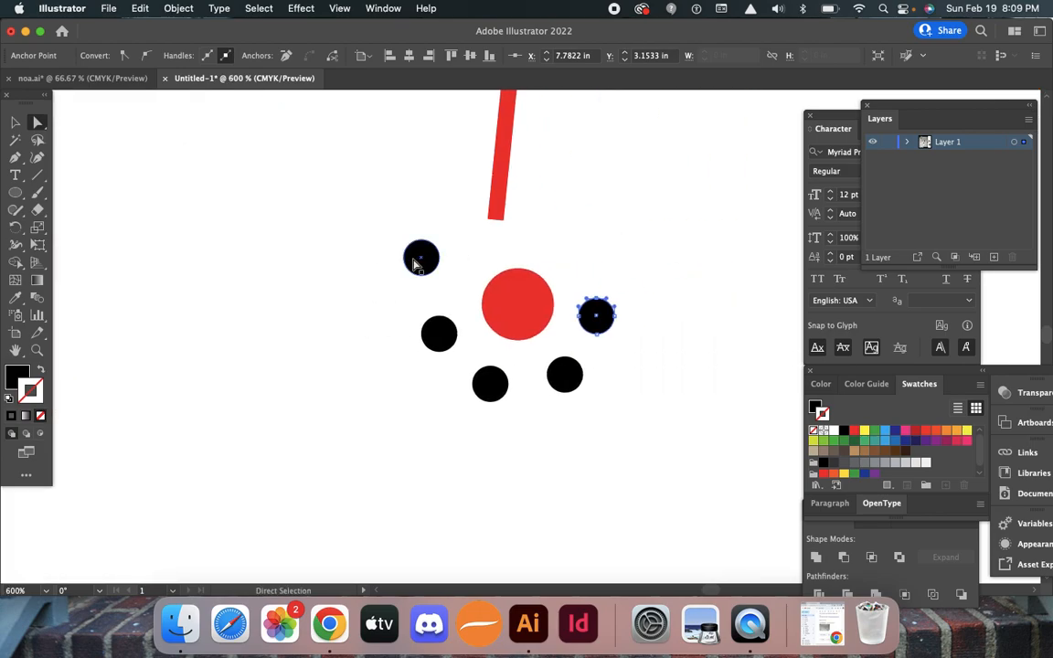
pyautogui.press('v')
pyautogui.moveTo(414, 264); pyautogui.dragTo(308, 305)
# Try to move the black dot at the red circle's lower left with Direct Selection, undo the change and deselect.
pyautogui.press('a')
pyautogui.moveTo(436, 318); pyautogui.dragTo(367, 359)
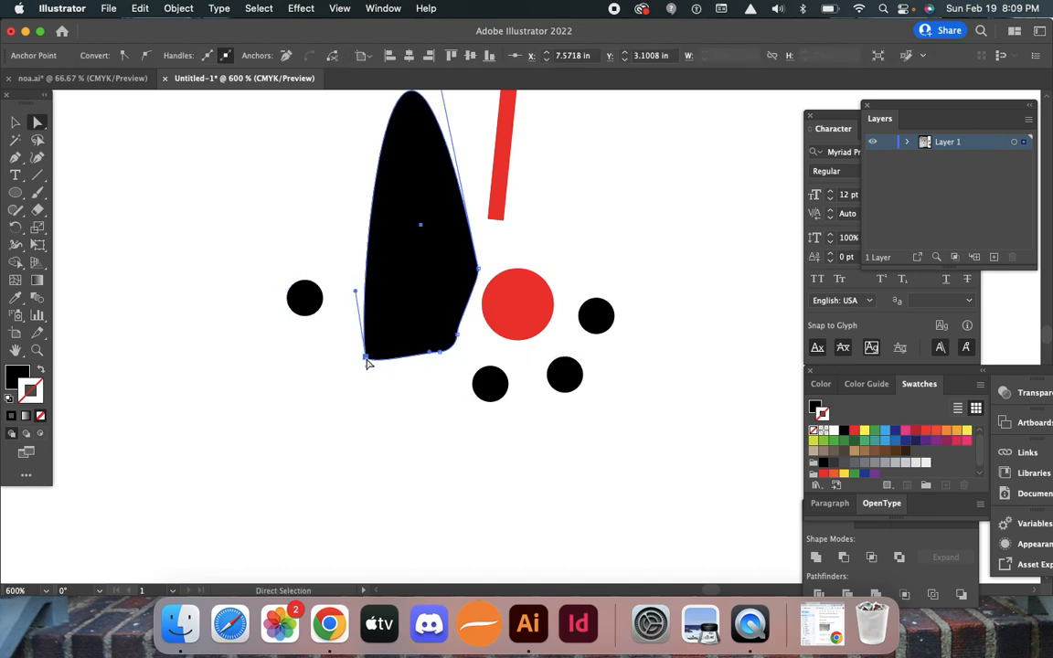
pyautogui.press('super+0')
pyautogui.press('super+z')
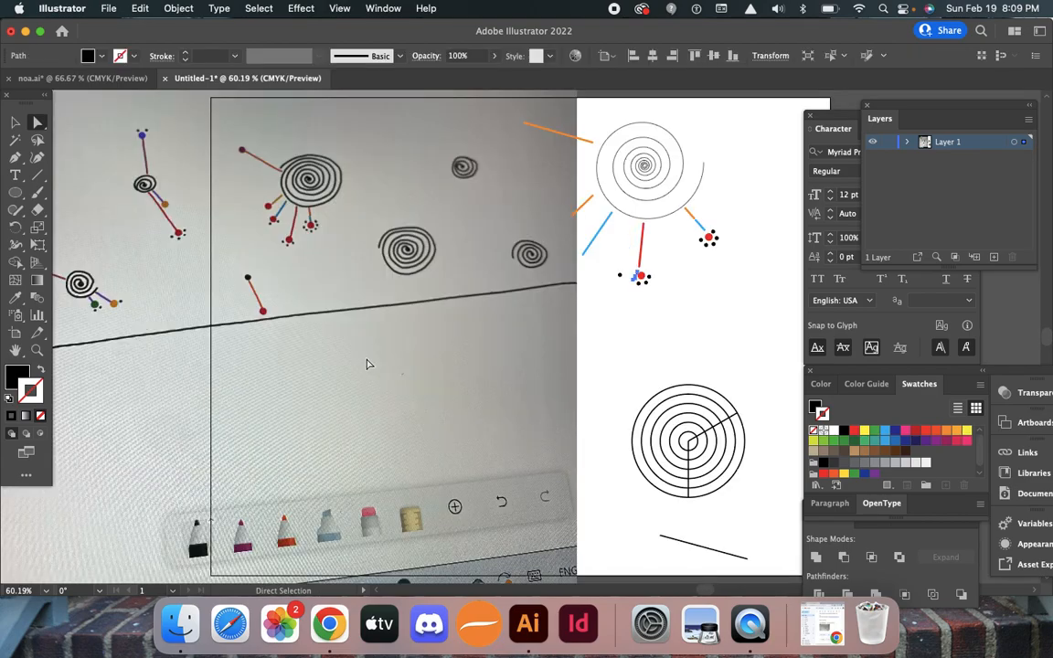
pyautogui.click(408, 363)
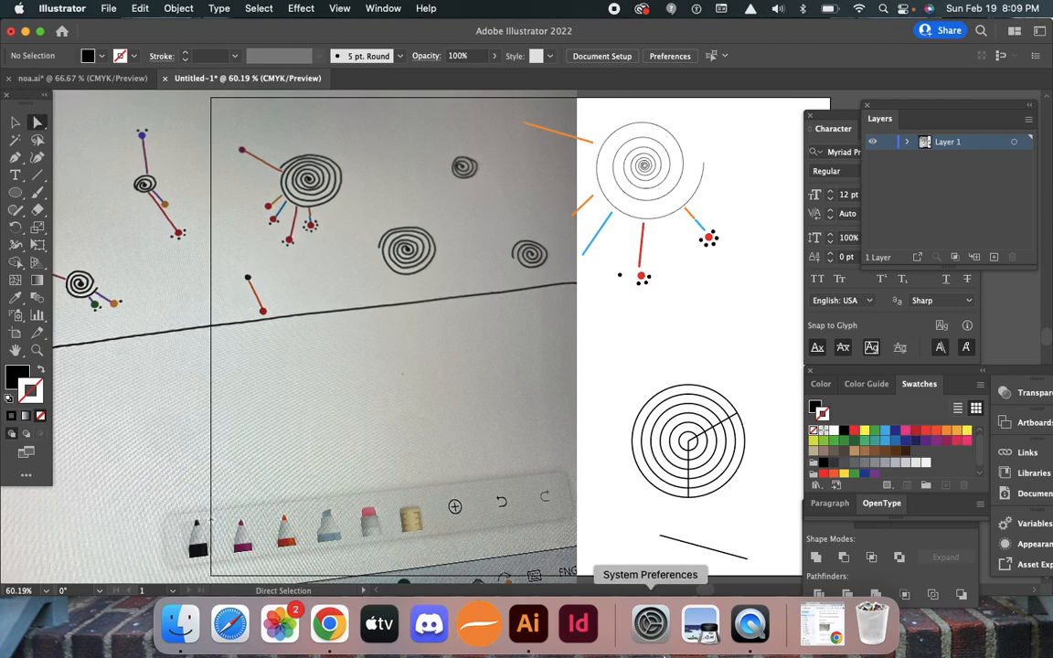
pyautogui.click(750, 624)
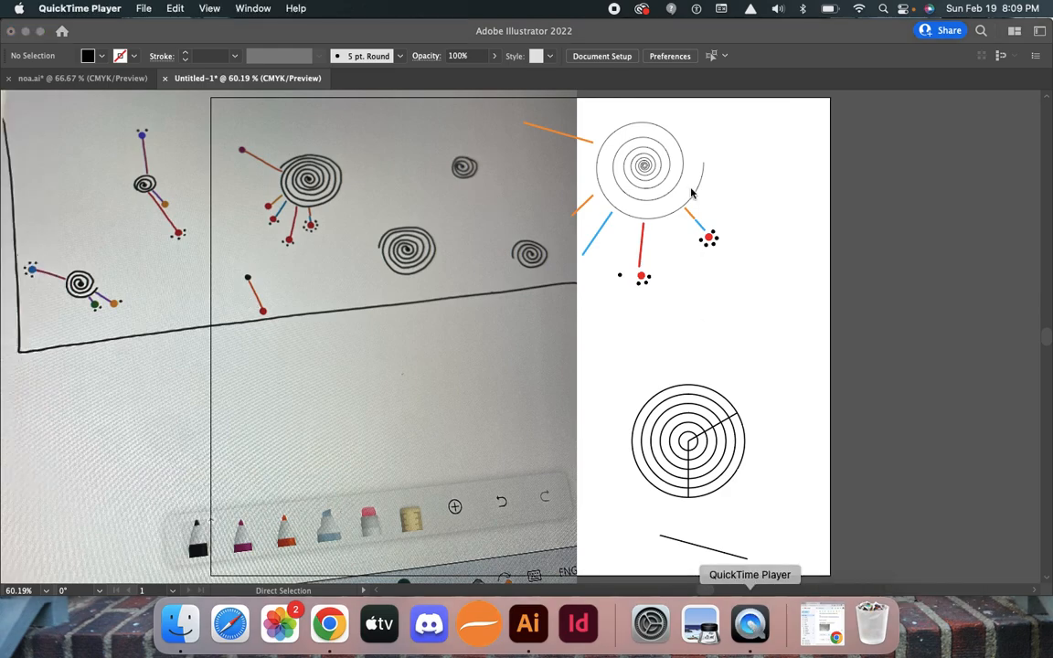